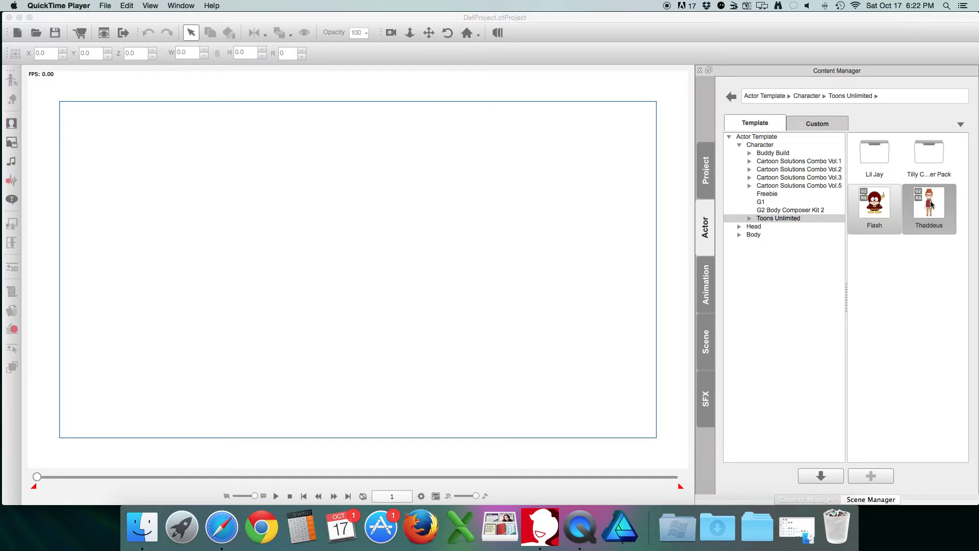
Add the Thaddeus character from Toons Unlimited to the stage and move it to about X -127.9, Y 67.8
{"action": "left_click_drag", "start_coordinate": [931, 204], "coordinate": [297, 249]}
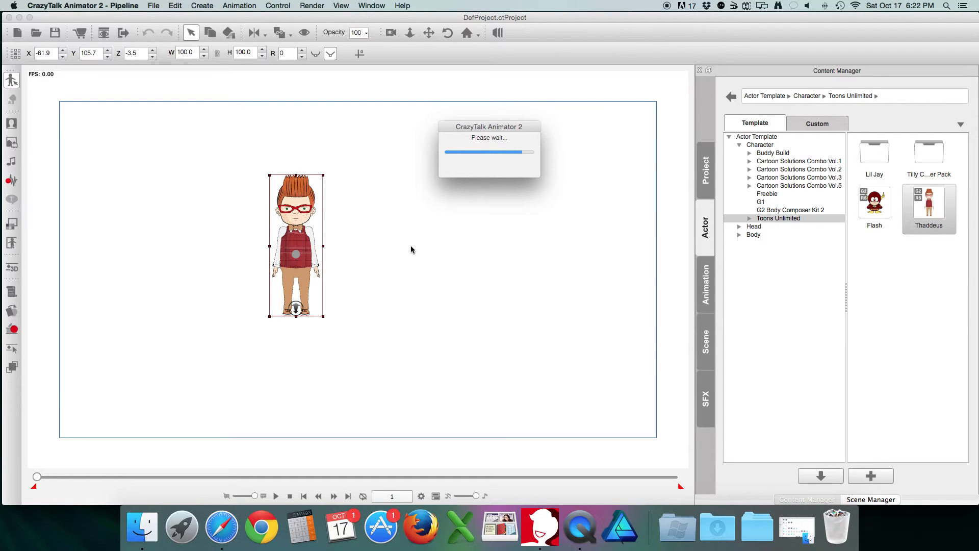
{"action": "left_click", "coordinate": [428, 32]}
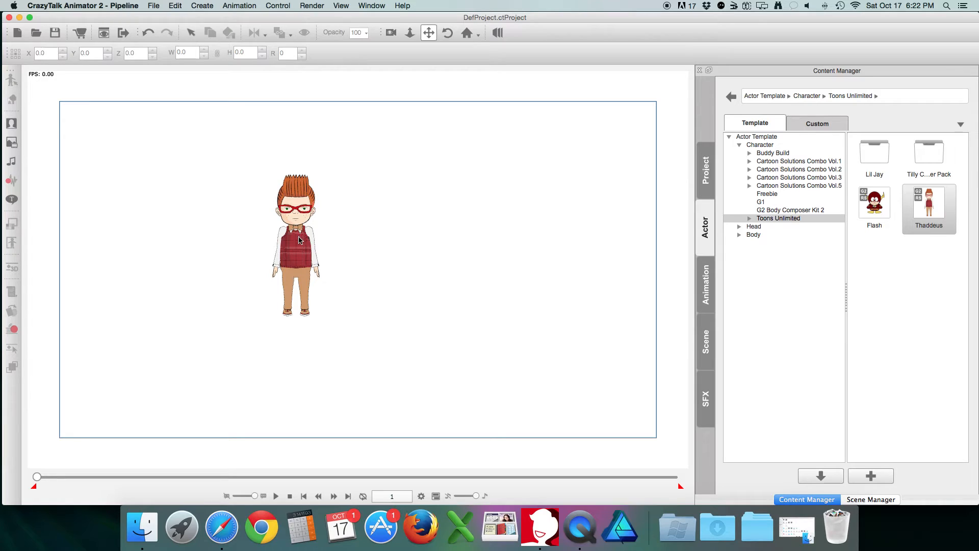
{"action": "left_click", "coordinate": [191, 33]}
{"action": "left_click", "coordinate": [299, 237]}
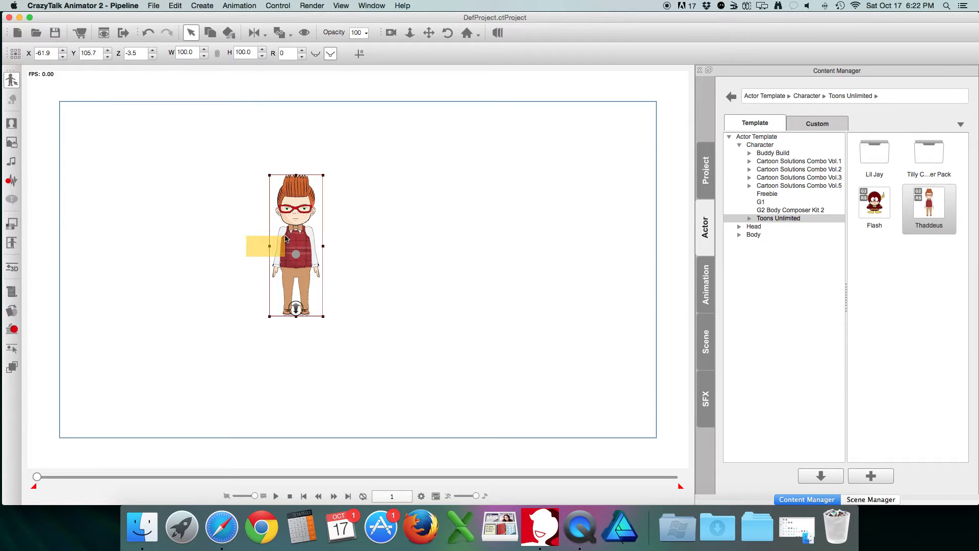
{"action": "left_click_drag", "start_coordinate": [293, 234], "coordinate": [228, 272]}
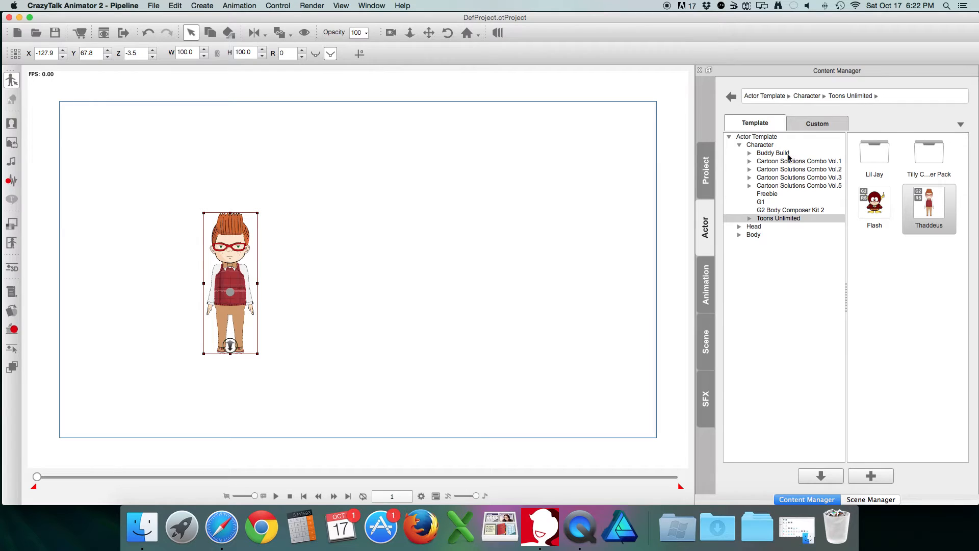
Add the Saul character to the stage and place it beside Thaddeus at about X -5.5, Y 2.5
{"action": "left_click", "coordinate": [769, 145]}
{"action": "scroll", "coordinate": [875, 327], "scroll_direction": "down", "scroll_amount": 5}
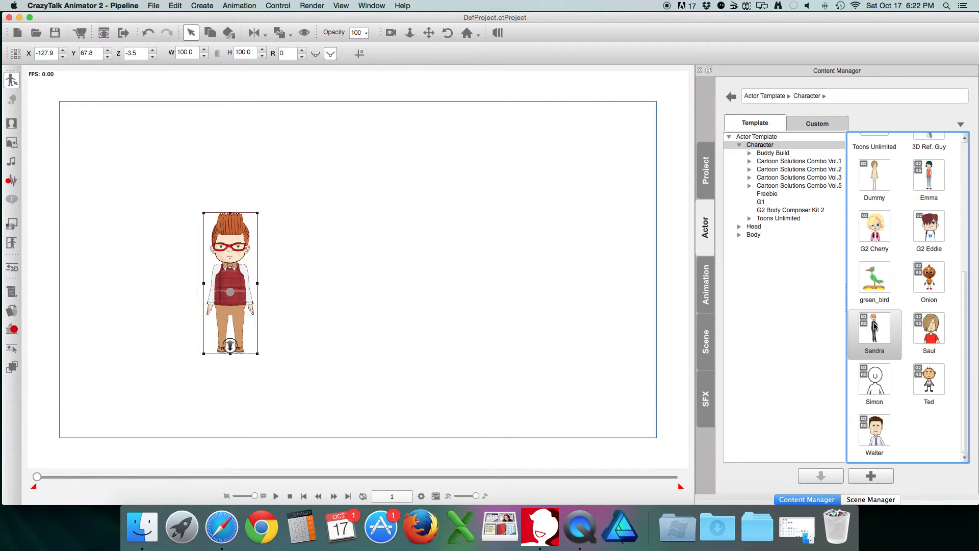
{"action": "left_click_drag", "start_coordinate": [927, 331], "coordinate": [471, 298]}
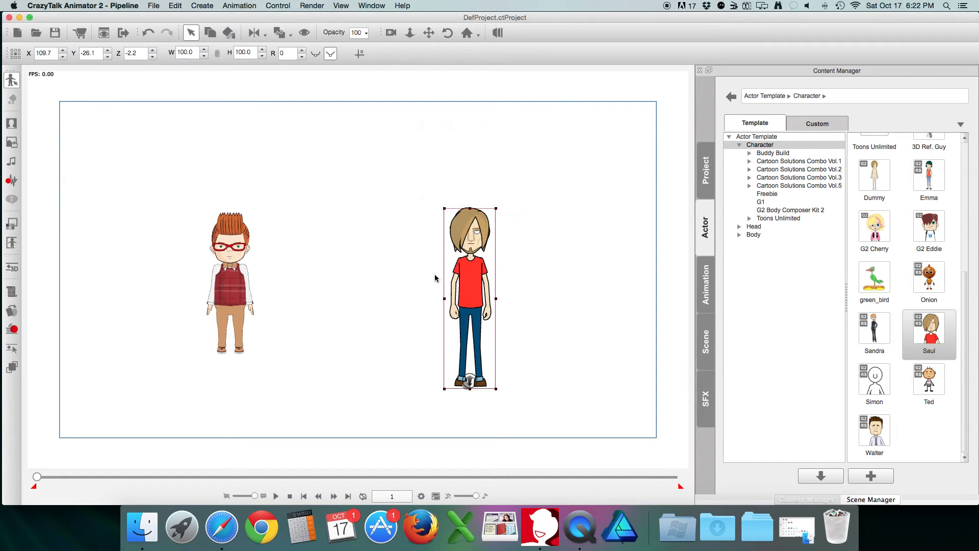
{"action": "left_click_drag", "start_coordinate": [446, 263], "coordinate": [336, 239]}
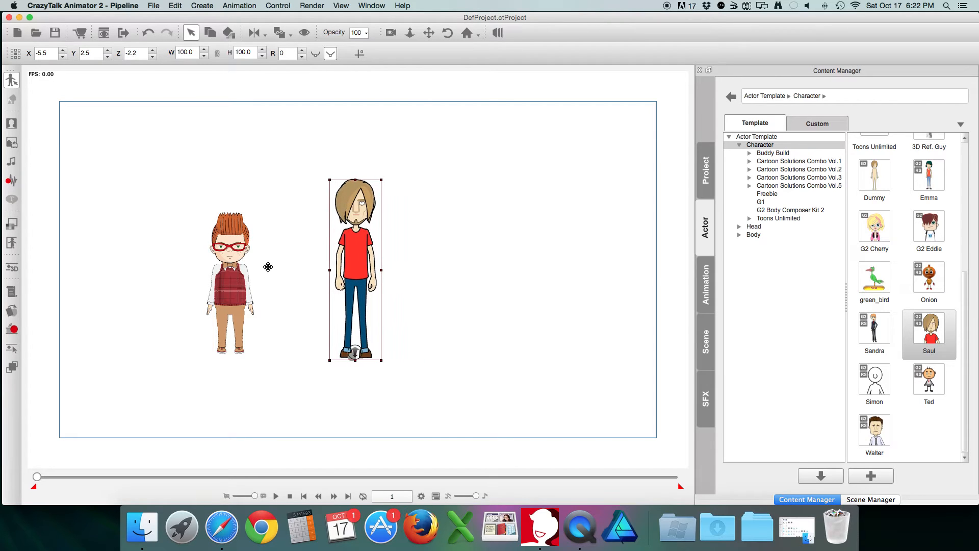
Move Thaddeus slightly closer to Saul, to about X -116.7, Y 64.8
{"action": "left_click", "coordinate": [237, 286]}
{"action": "left_click_drag", "start_coordinate": [242, 286], "coordinate": [249, 287]}
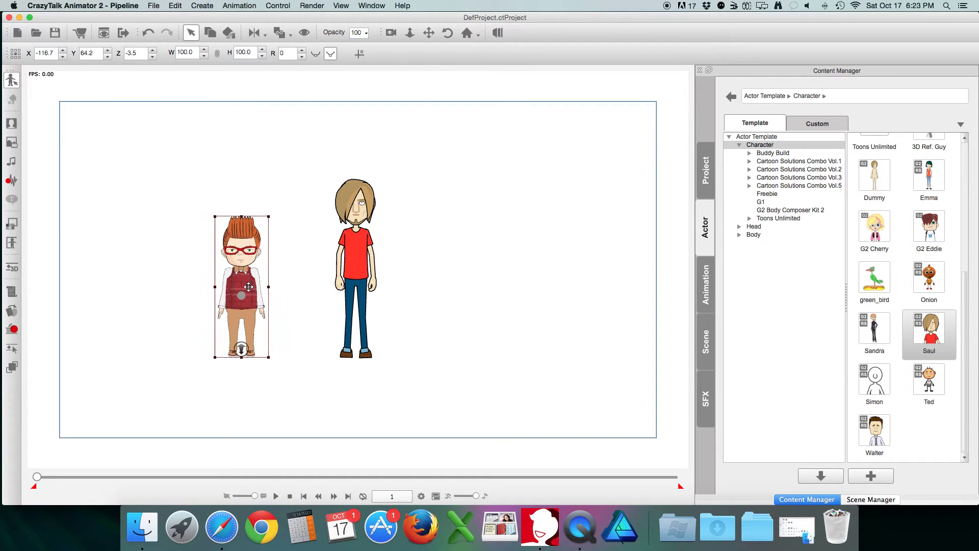
{"action": "left_click", "coordinate": [430, 36]}
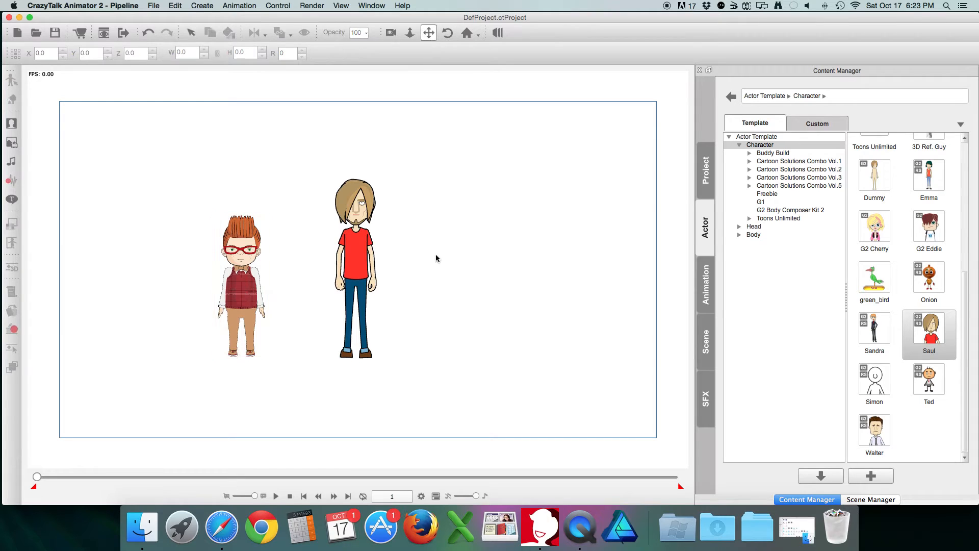
{"action": "left_click_drag", "start_coordinate": [378, 267], "coordinate": [452, 277]}
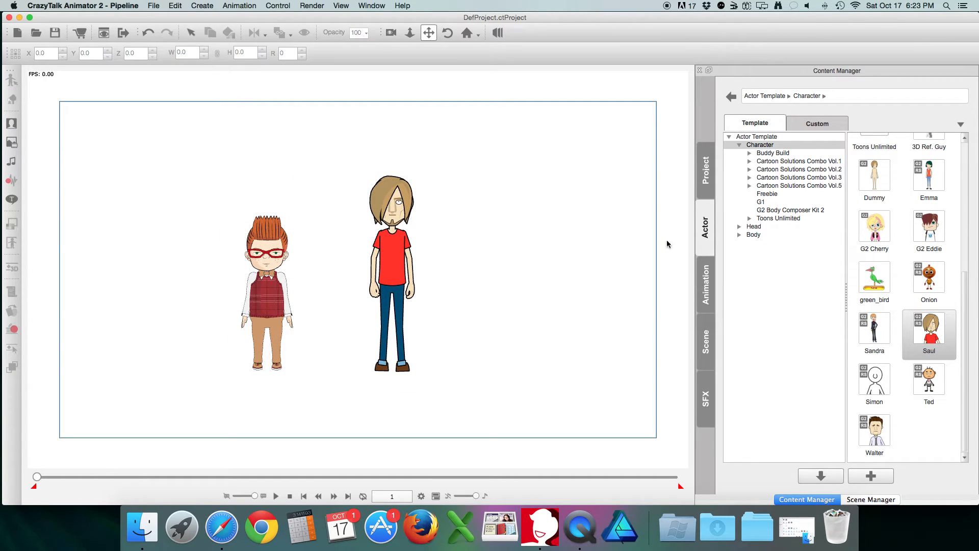
Apply the Enter motion from the 3D Presentation library to Saul and preview it
{"action": "left_click", "coordinate": [705, 284]}
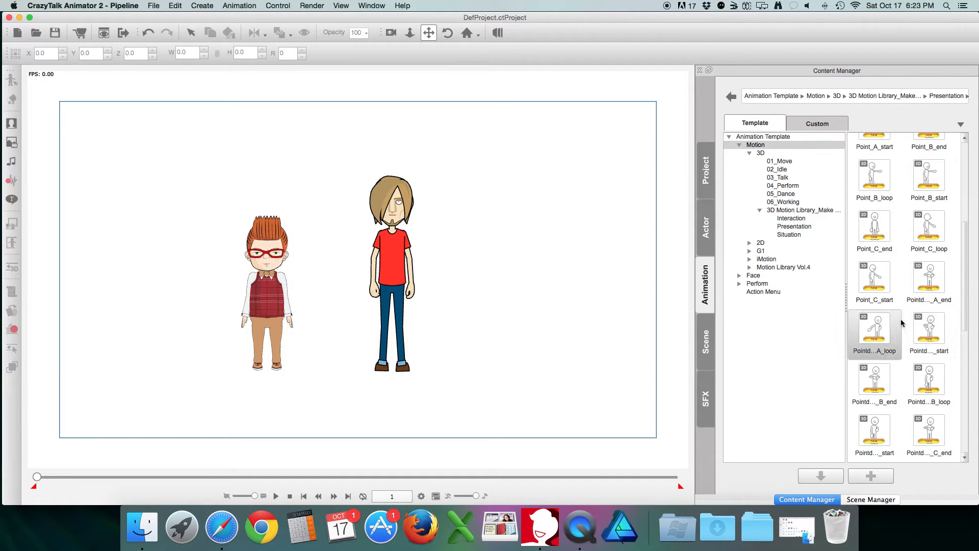
{"action": "scroll", "coordinate": [900, 321], "scroll_direction": "up", "scroll_amount": 5}
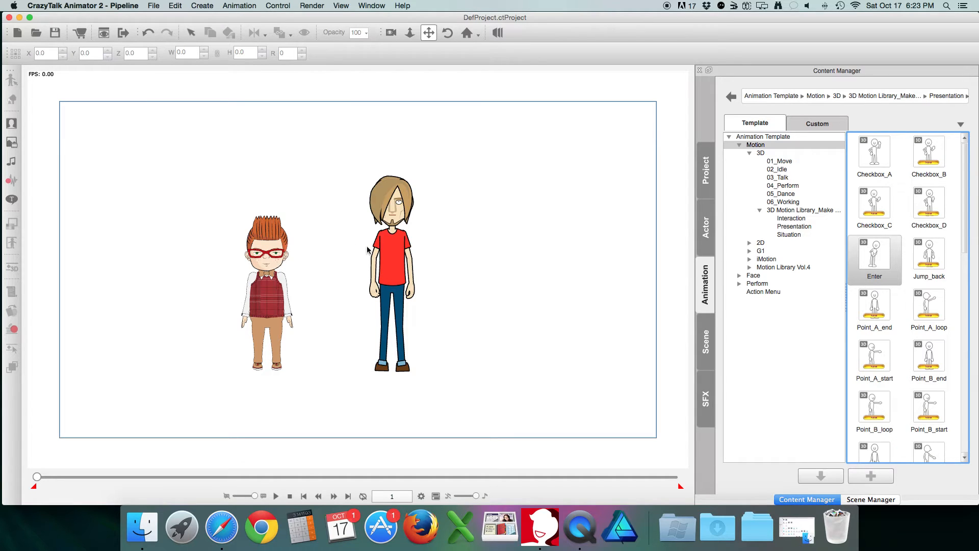
{"action": "key", "text": "q"}
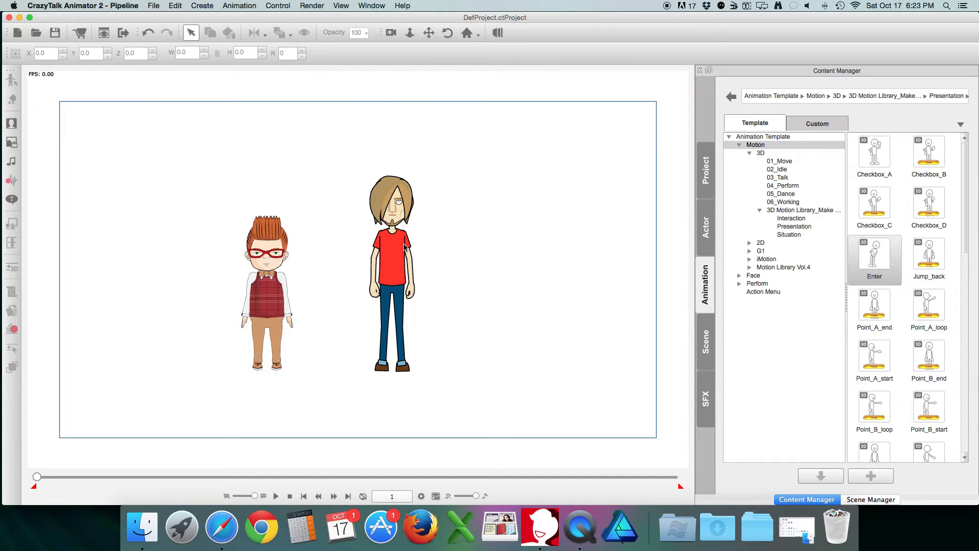
{"action": "left_click", "coordinate": [405, 247]}
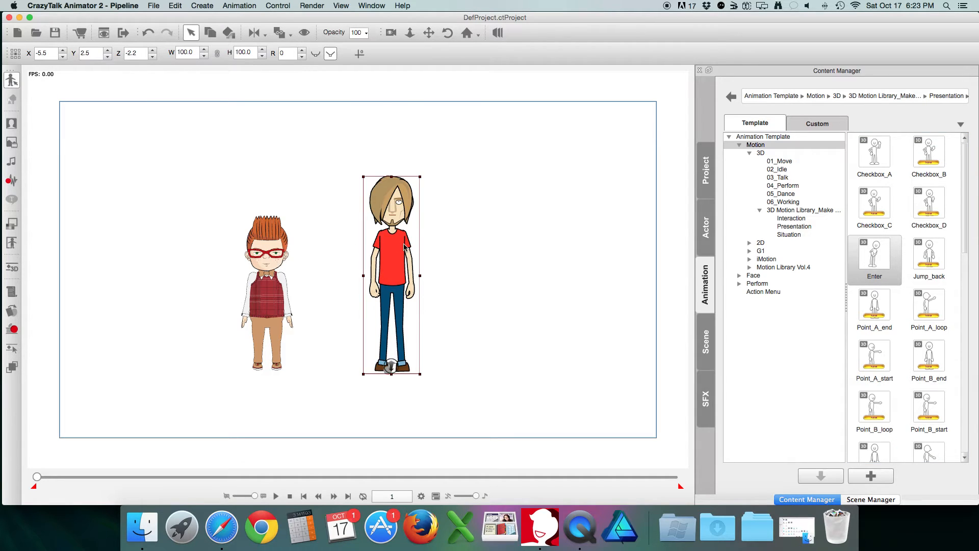
{"action": "double_click", "coordinate": [871, 257]}
{"action": "key", "text": "space"}
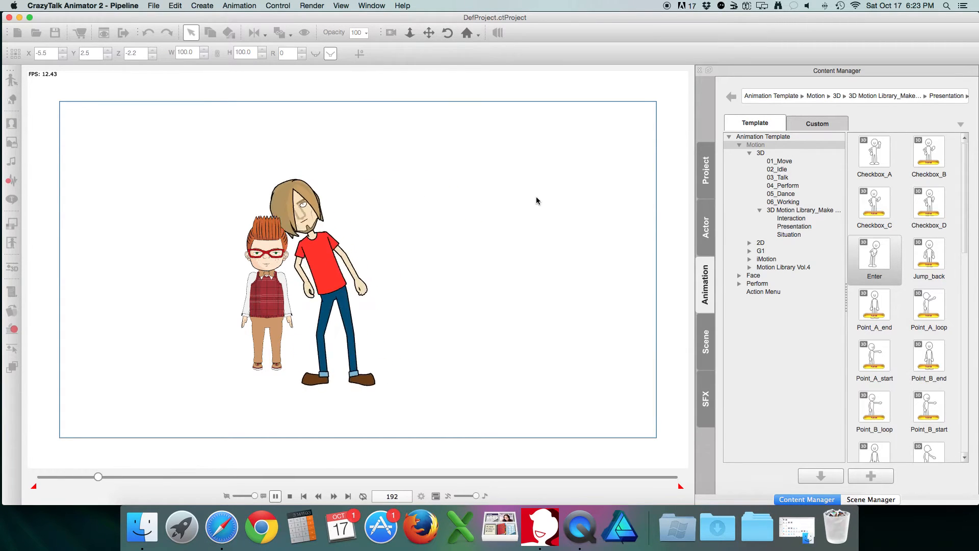
{"action": "key", "text": "space"}
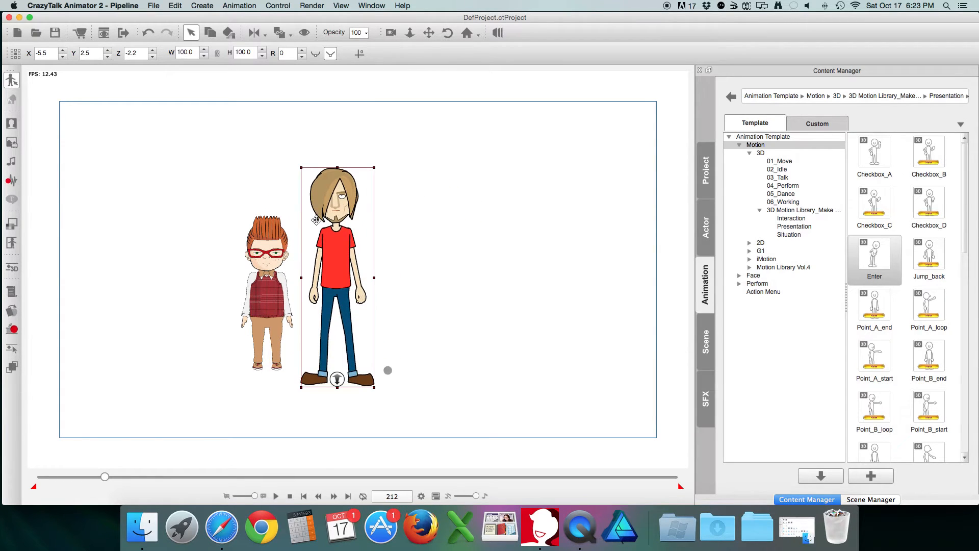
Apply the Enter motion to Thaddeus from frame 1 as well, and rewind after its preview
{"action": "left_click", "coordinate": [278, 262]}
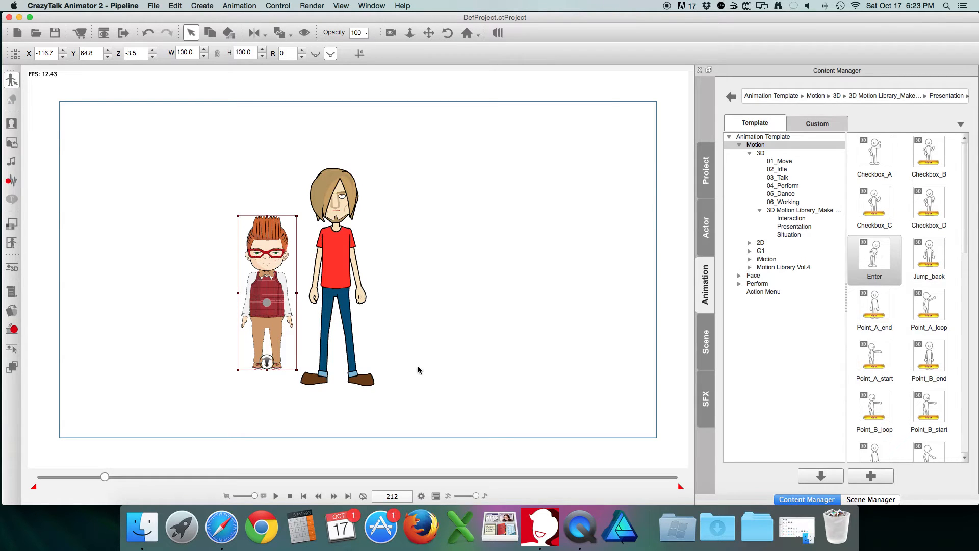
{"action": "left_click", "coordinate": [303, 495]}
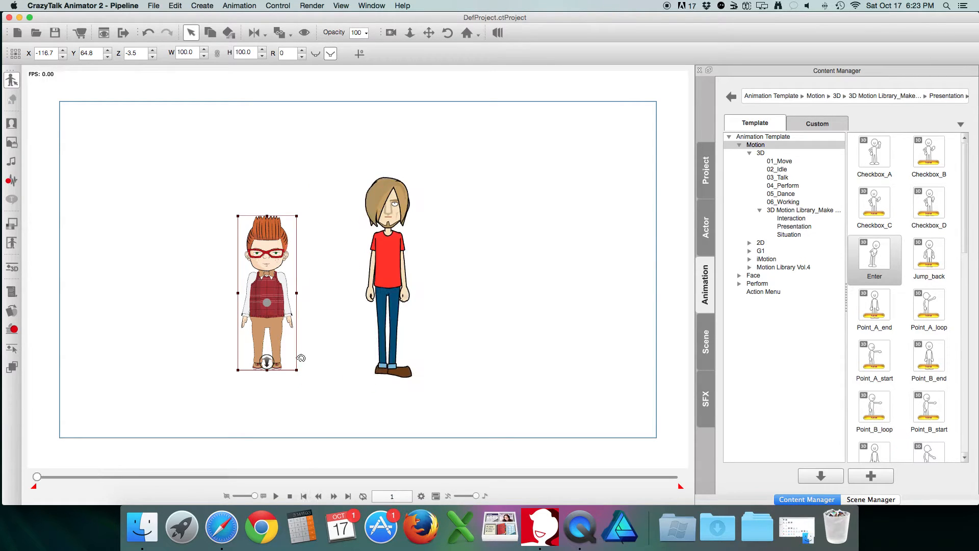
{"action": "double_click", "coordinate": [881, 252]}
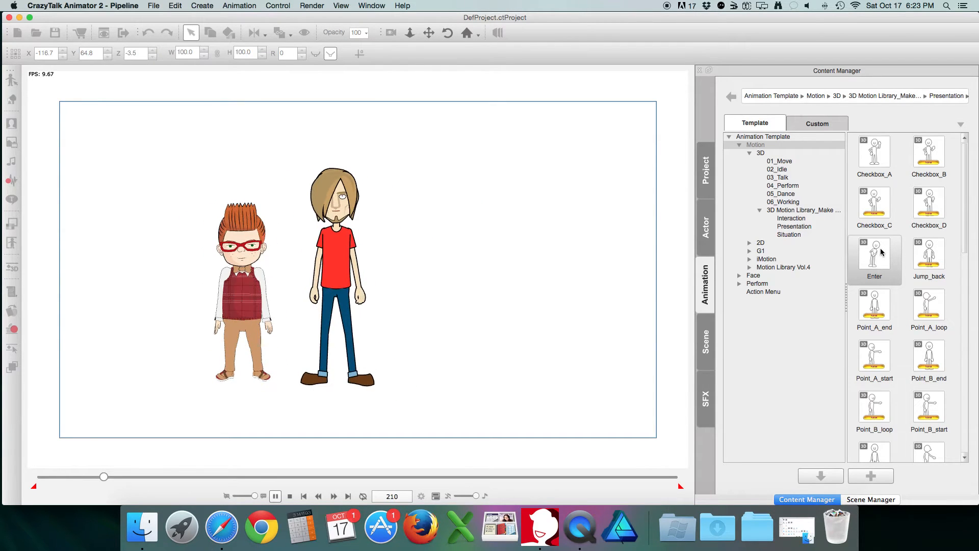
{"action": "left_click", "coordinate": [304, 496]}
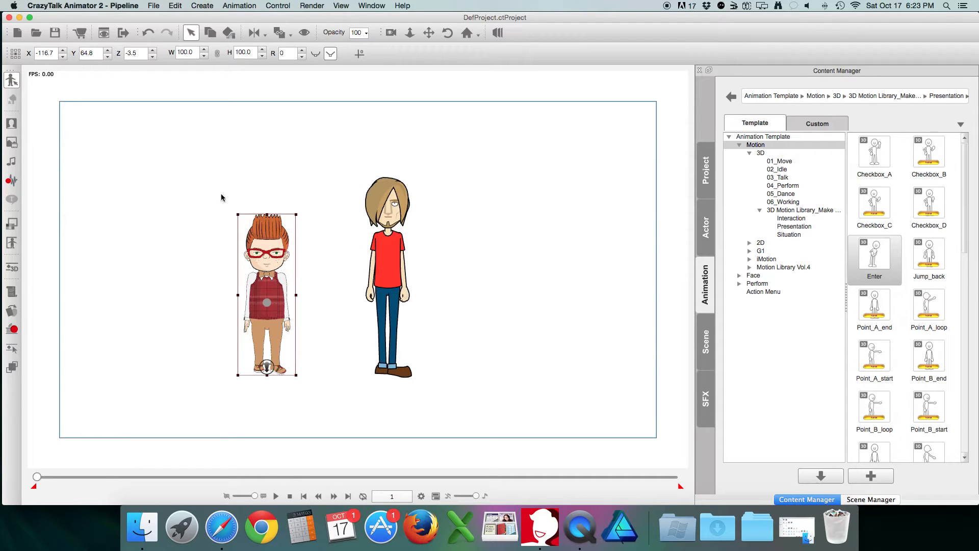
Select both characters together and remove their animation
{"action": "left_click", "coordinate": [212, 175]}
{"action": "left_click_drag", "start_coordinate": [339, 248], "coordinate": [422, 361]}
{"action": "right_click", "coordinate": [377, 250]}
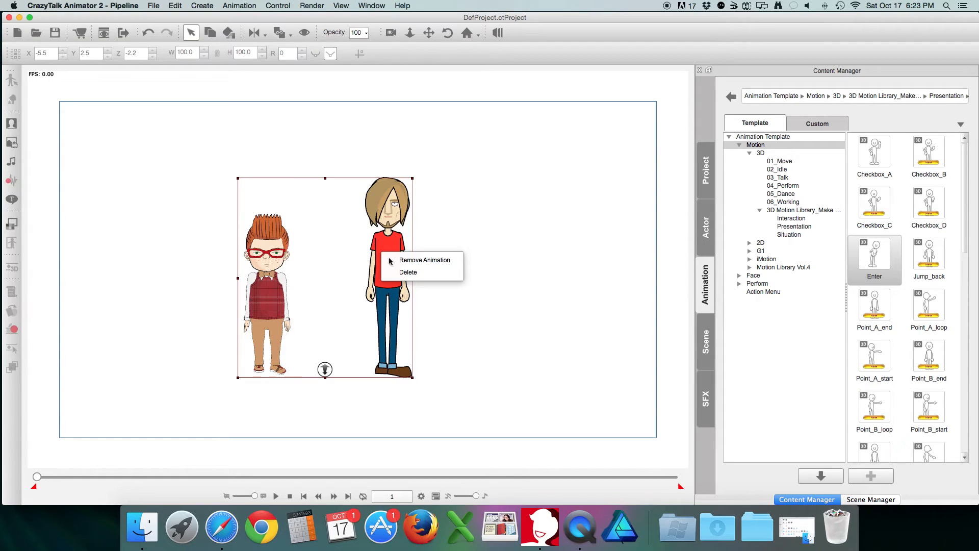
{"action": "left_click", "coordinate": [410, 261]}
{"action": "left_click", "coordinate": [442, 259]}
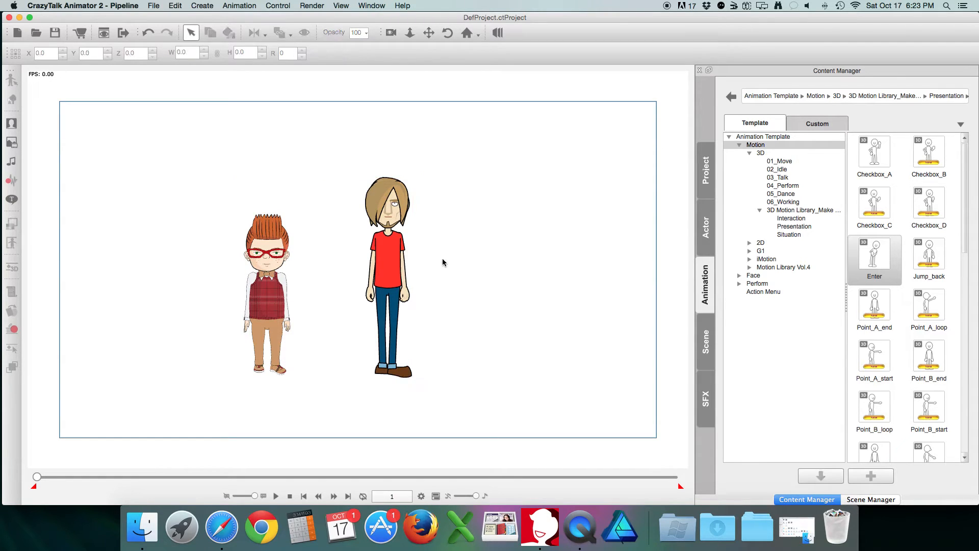
Apply the Ballet motion from the 3D 05_Dance library to Saul and return to the first frame
{"action": "left_click", "coordinate": [392, 262]}
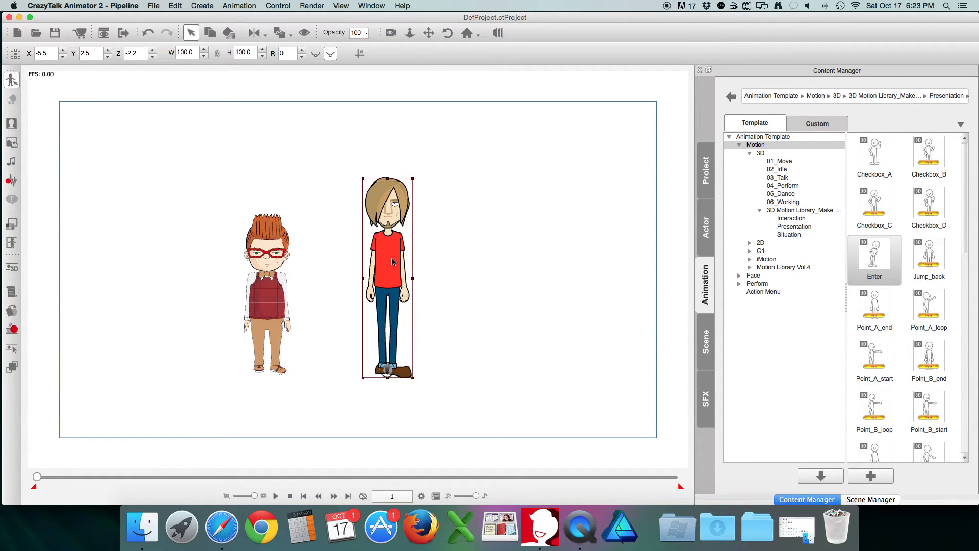
{"action": "left_click", "coordinate": [790, 193]}
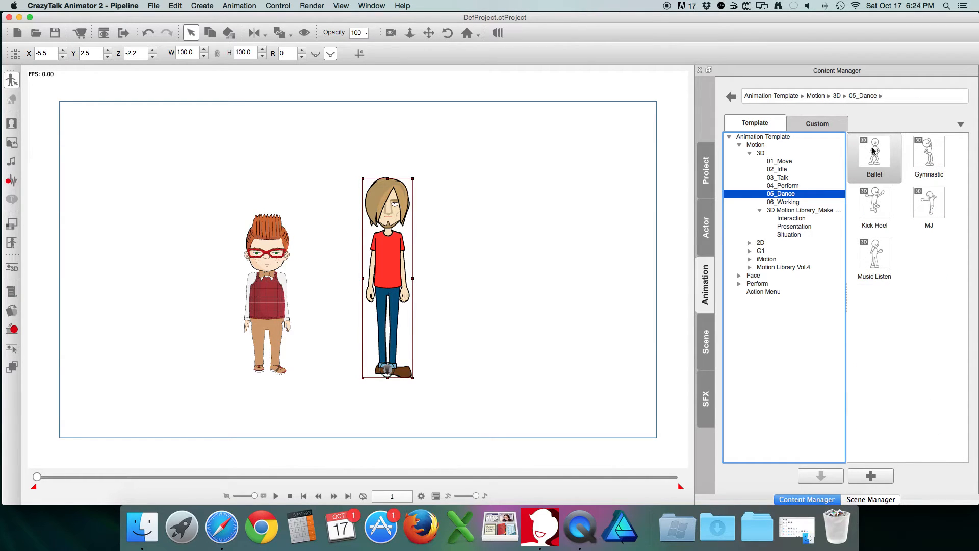
{"action": "double_click", "coordinate": [876, 158]}
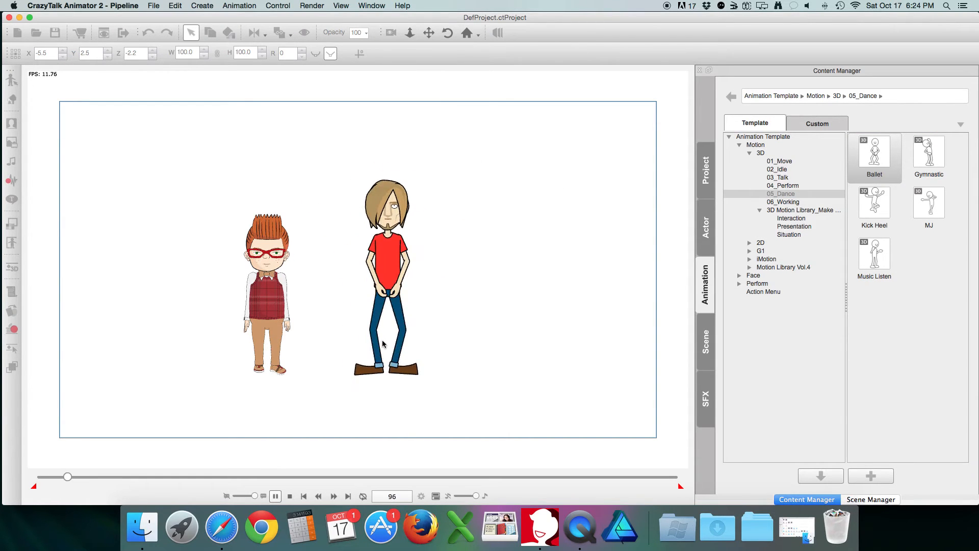
{"action": "left_click", "coordinate": [303, 496]}
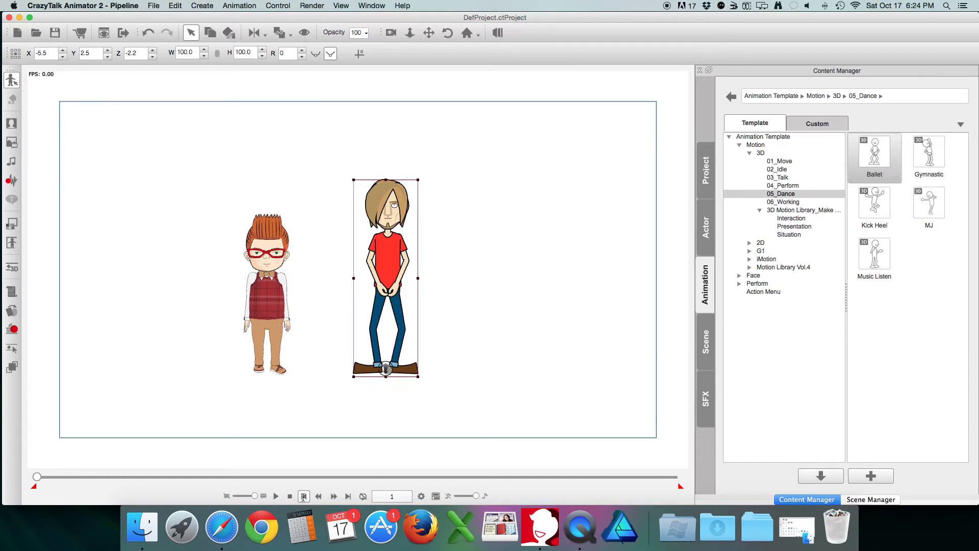
Apply the Ballet motion to Thaddeus as well and rewind to frame 1
{"action": "left_click", "coordinate": [272, 252]}
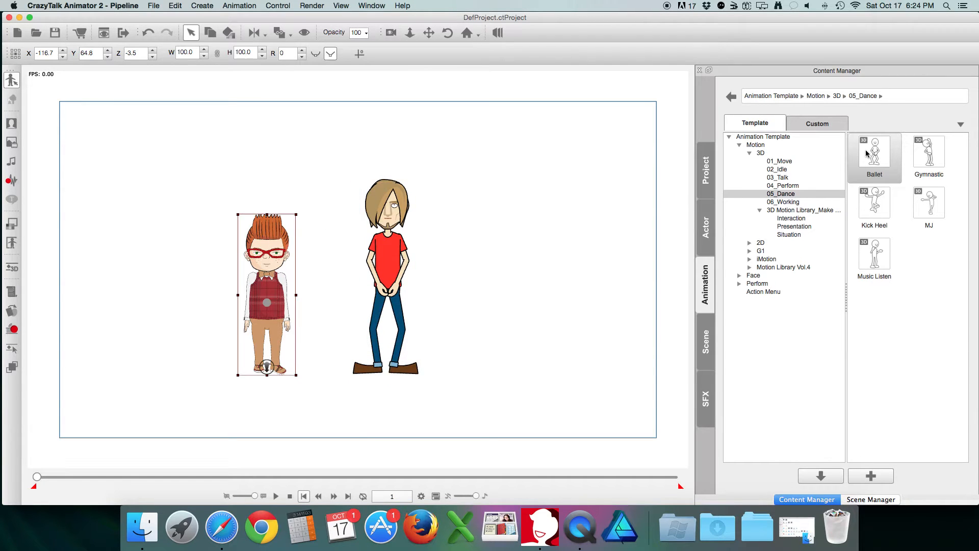
{"action": "double_click", "coordinate": [883, 152]}
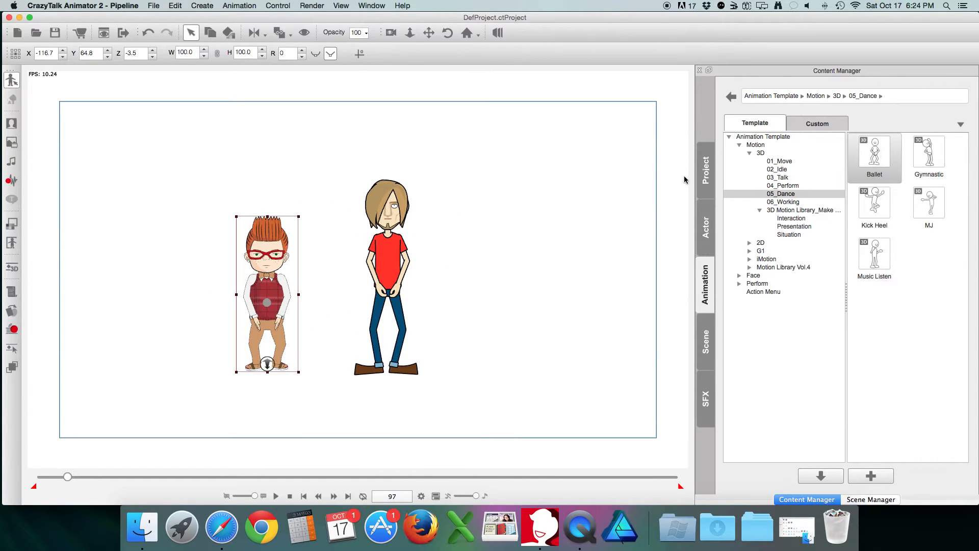
{"action": "left_click", "coordinate": [304, 496]}
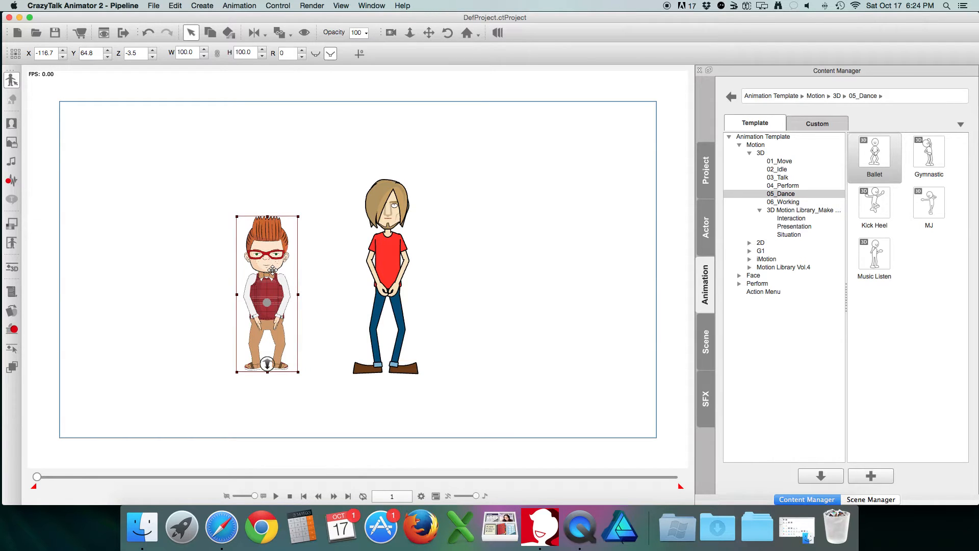
Turn Thaddeus and Saul at frame 1 from facing front to the same angled three-quarter view
{"action": "key", "text": "1"}
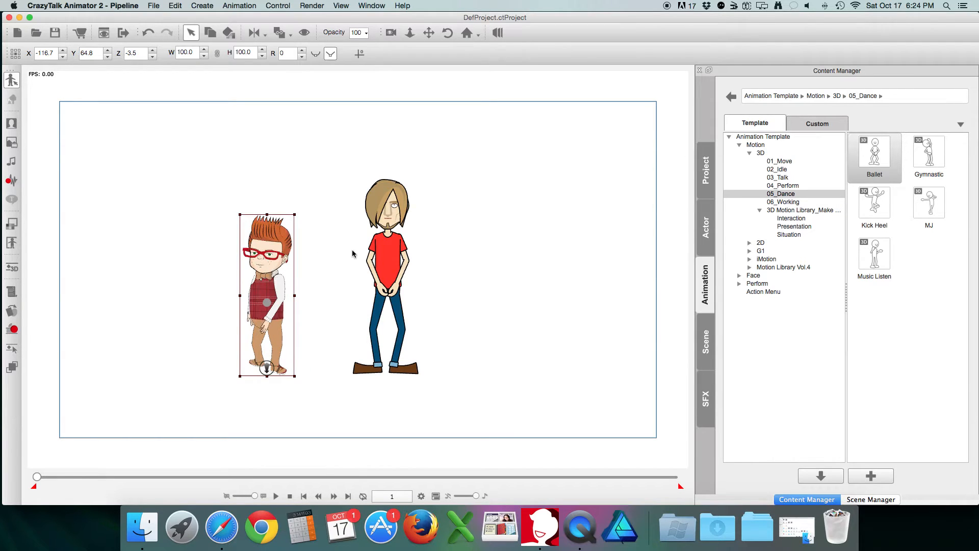
{"action": "left_click", "coordinate": [396, 252]}
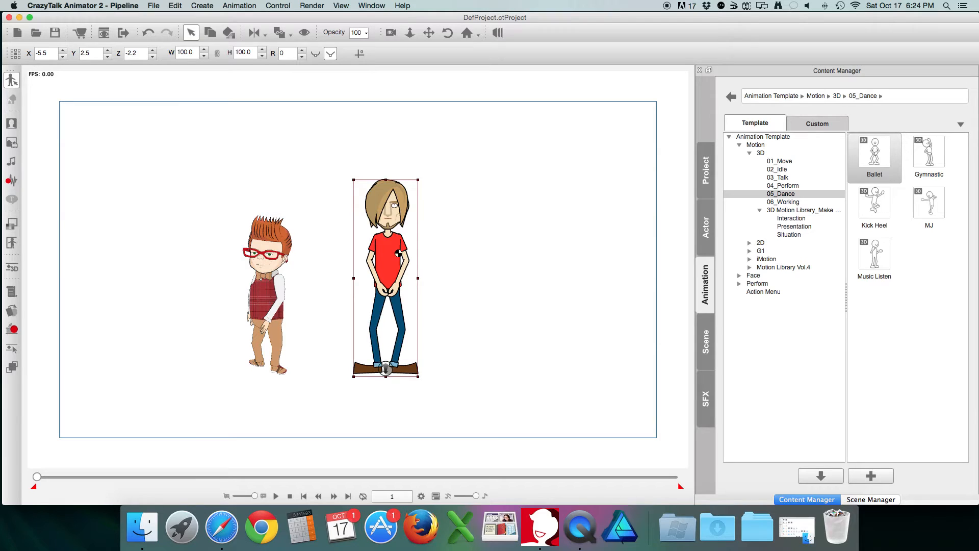
{"action": "key", "text": "1"}
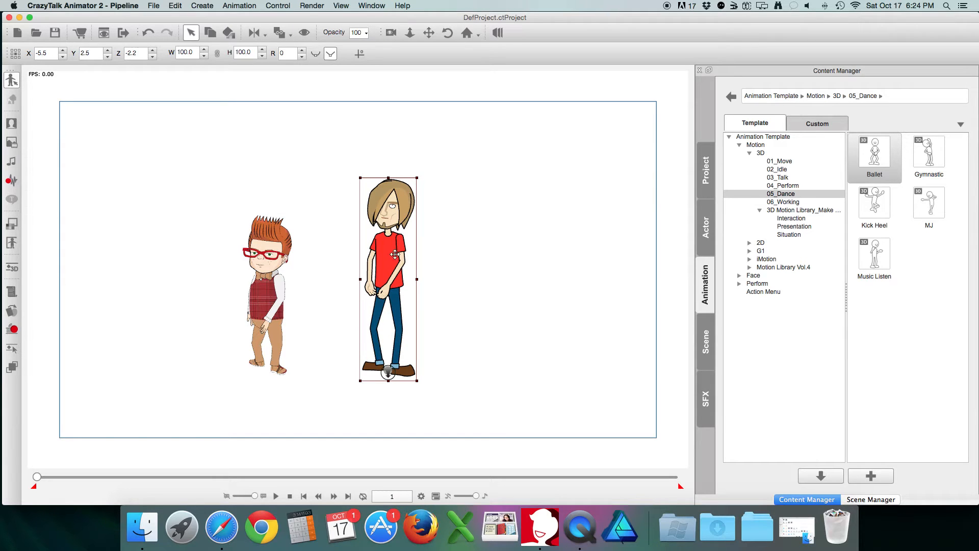
Play back the Ballet animation with both characters turned, rewind to the start and select Thaddeus
{"action": "left_click", "coordinate": [277, 497]}
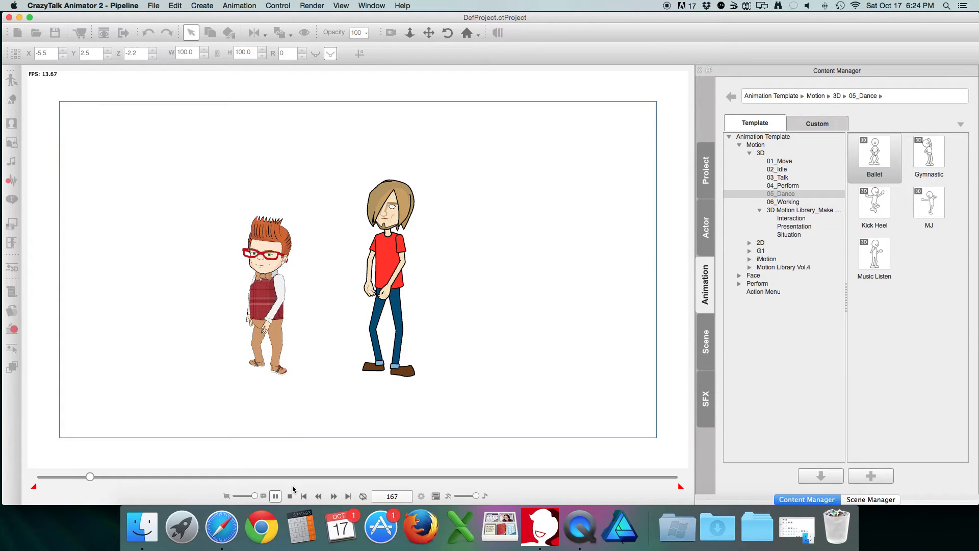
{"action": "left_click", "coordinate": [290, 496]}
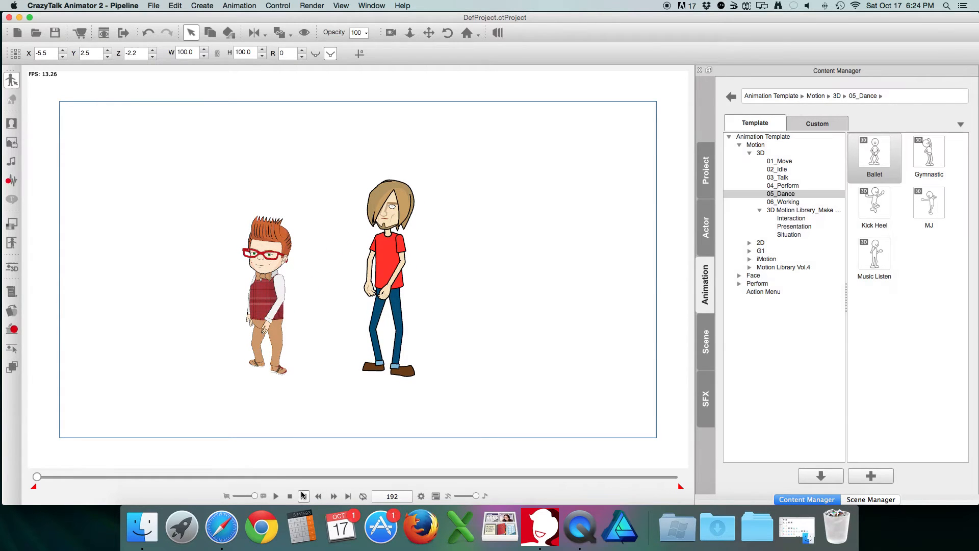
{"action": "left_click", "coordinate": [270, 298]}
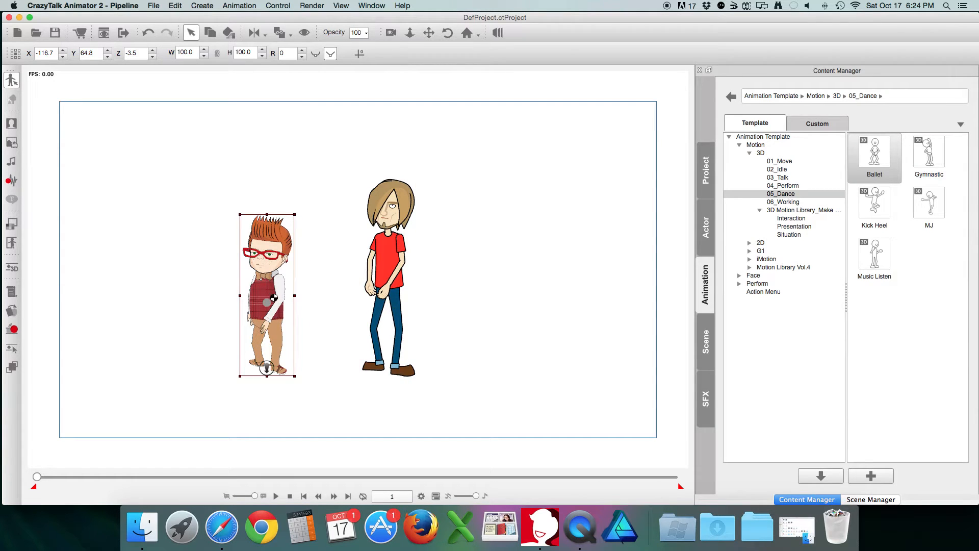
Turn Thaddeus and Saul to the same full side-profile view, play back the Ballet animation, stop it and deselect
{"action": "left_click", "coordinate": [381, 283]}
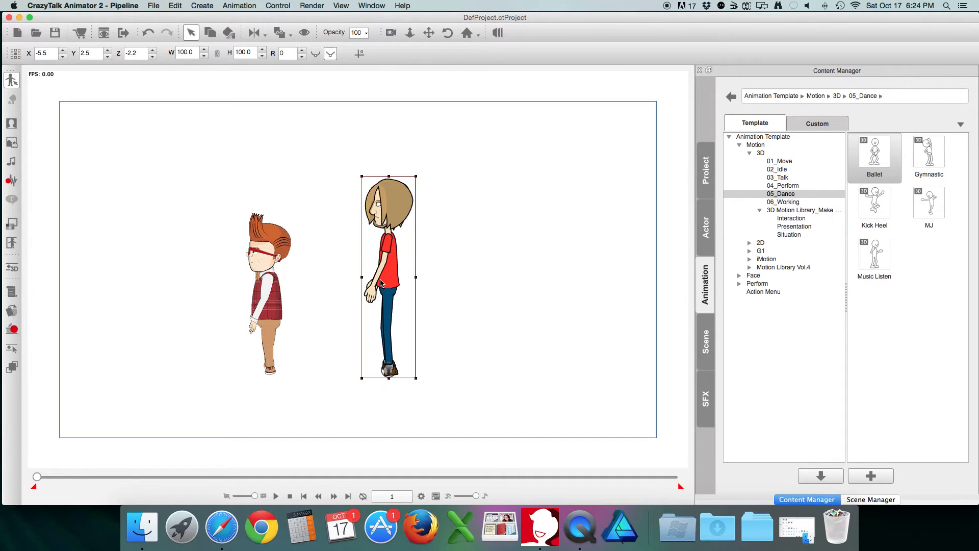
{"action": "left_click", "coordinate": [276, 495]}
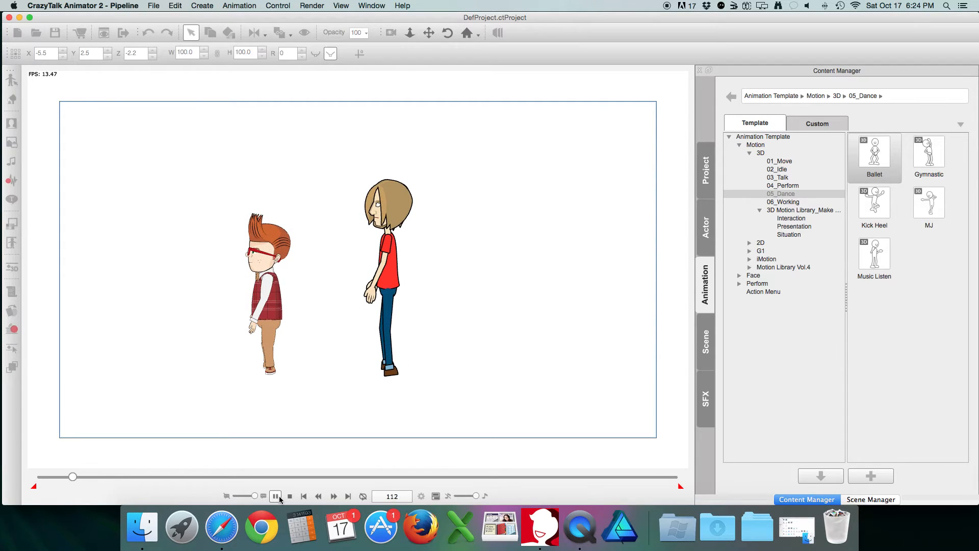
{"action": "left_click", "coordinate": [289, 496]}
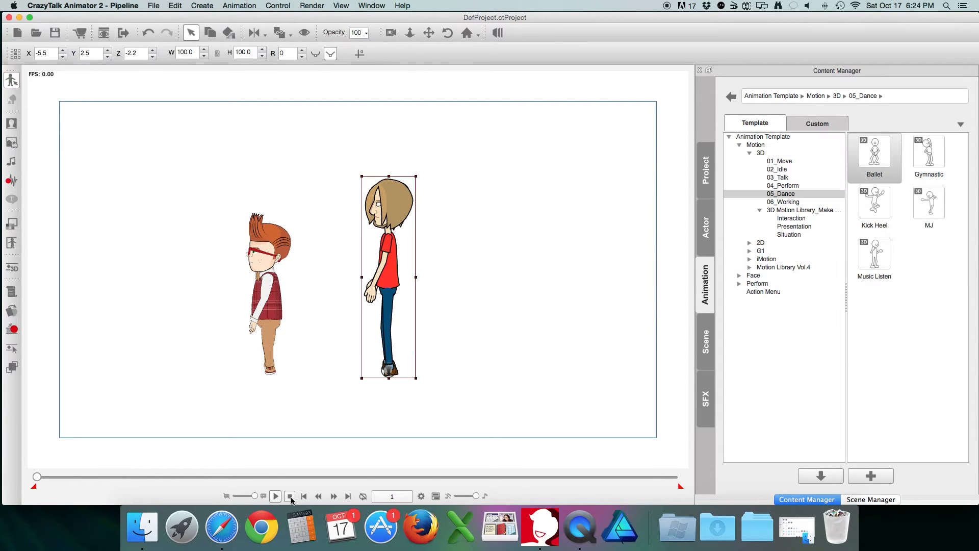
{"action": "left_click", "coordinate": [163, 162]}
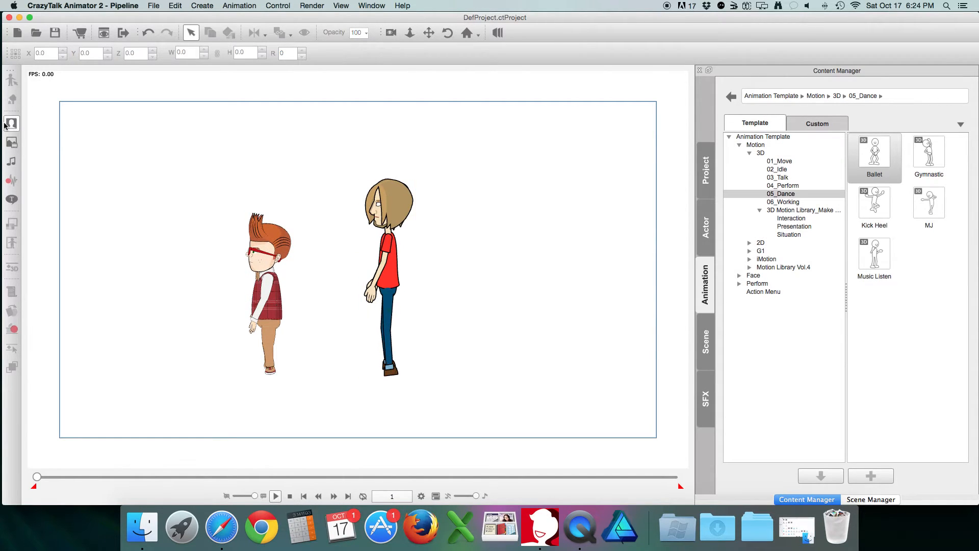
Apply the Neon render style to Thaddeus and to Saul
{"action": "left_click", "coordinate": [282, 248]}
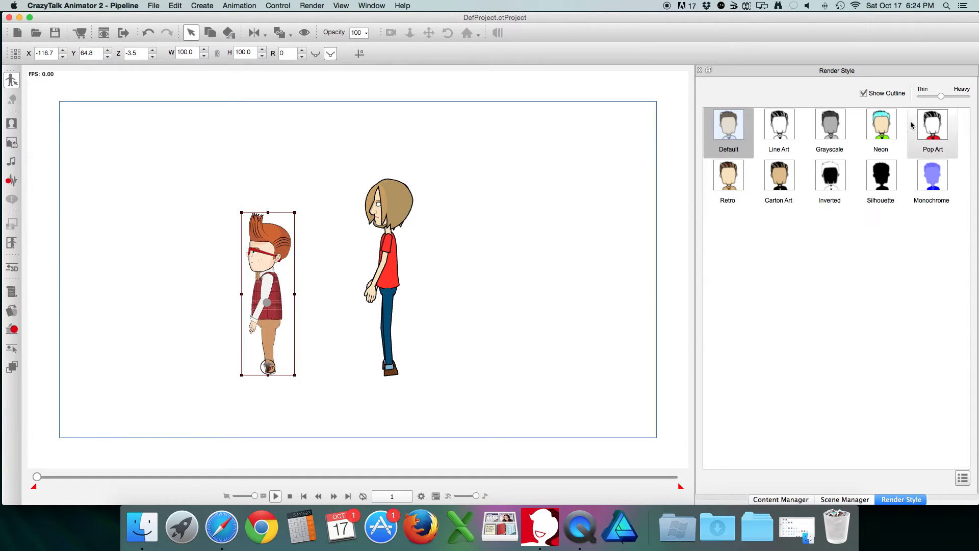
{"action": "left_click", "coordinate": [891, 124]}
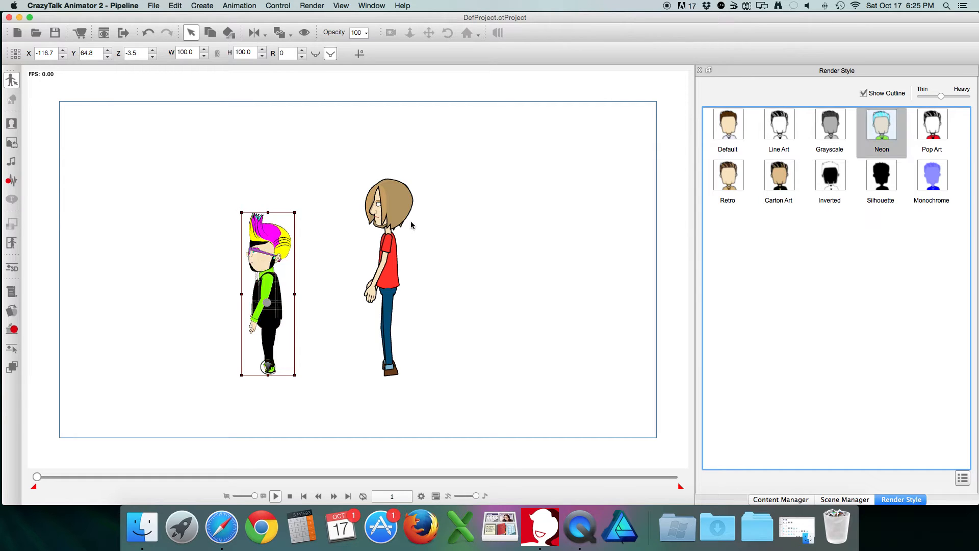
{"action": "left_click", "coordinate": [390, 207]}
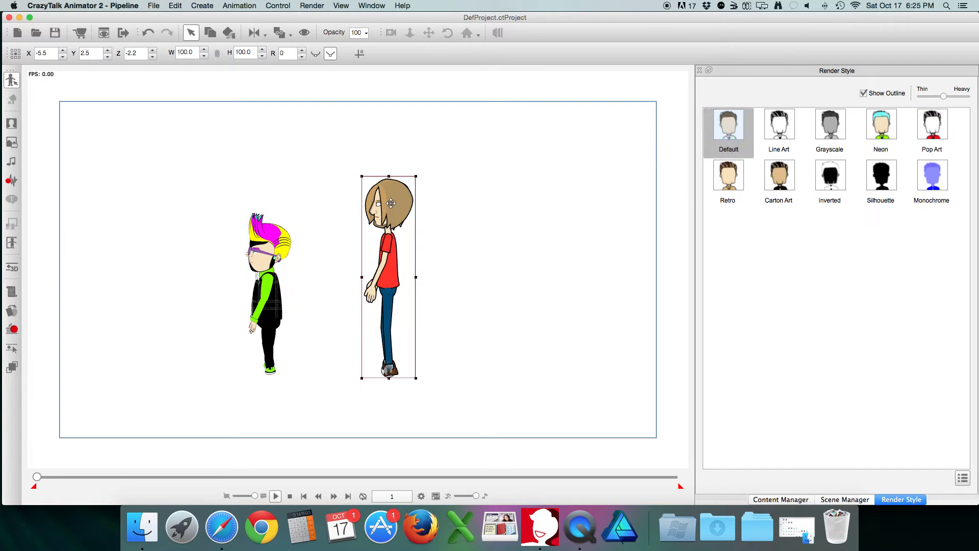
{"action": "left_click", "coordinate": [888, 131]}
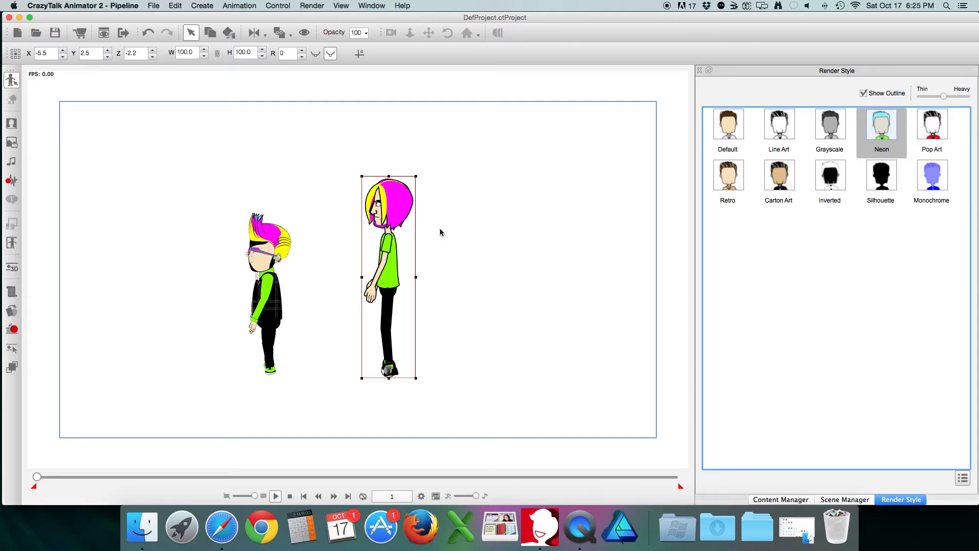
Place the Business prop from the Color Palette scene props at the stage's upper left and recolor both characters with it
{"action": "left_click", "coordinate": [834, 499]}
{"action": "left_click", "coordinate": [783, 501]}
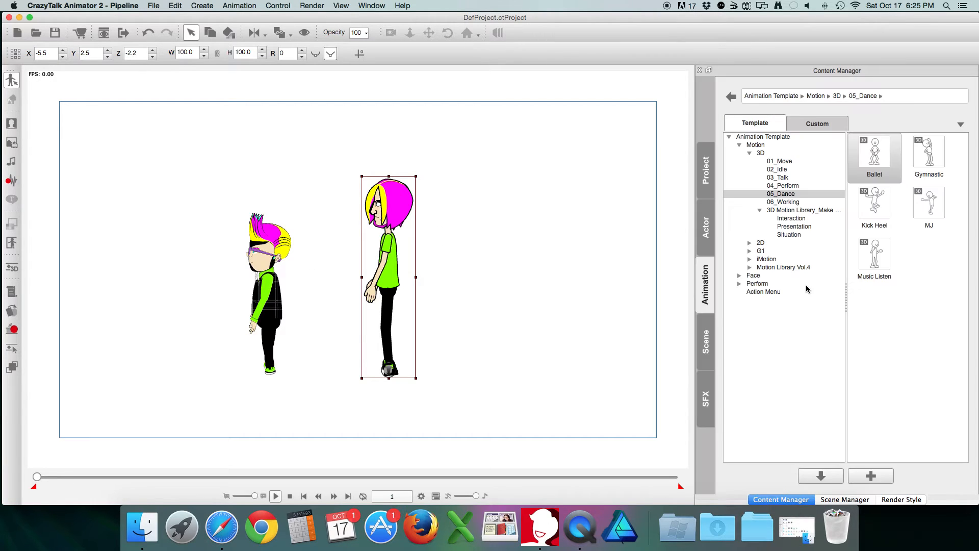
{"action": "left_click", "coordinate": [710, 341]}
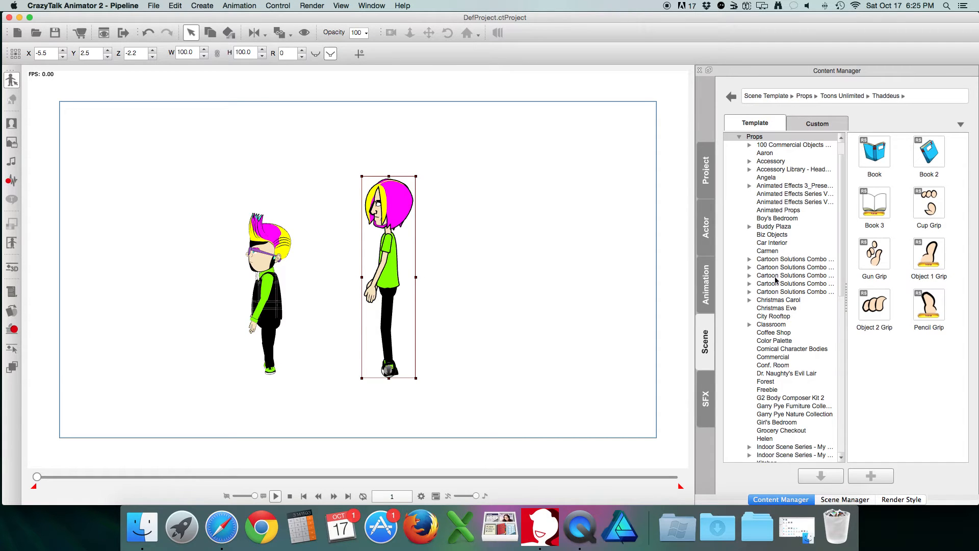
{"action": "left_click", "coordinate": [771, 342]}
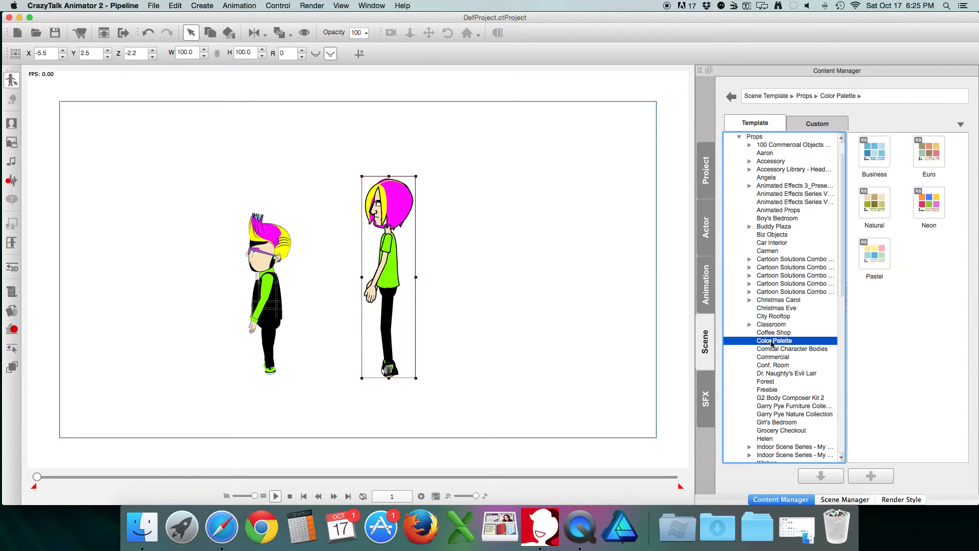
{"action": "left_click_drag", "start_coordinate": [873, 151], "coordinate": [151, 132]}
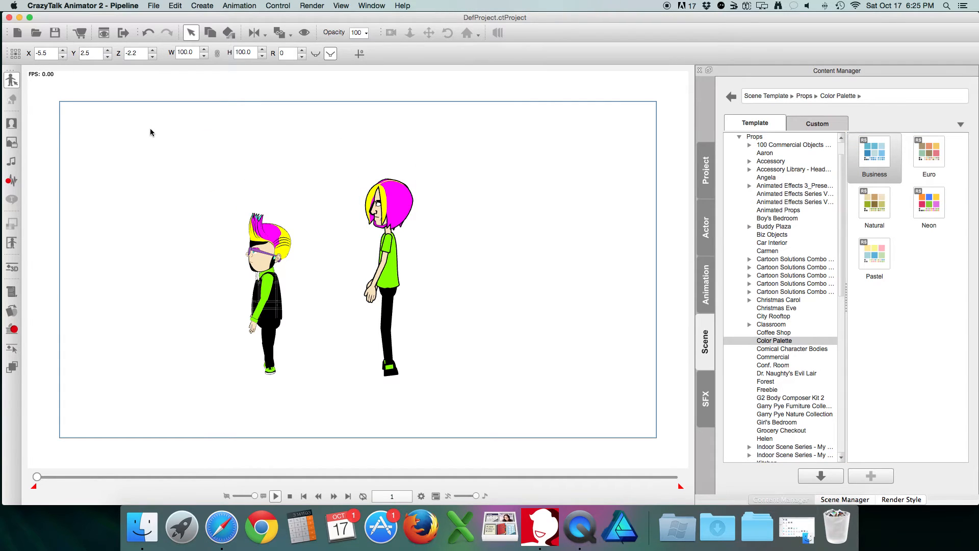
{"action": "left_click", "coordinate": [230, 34]}
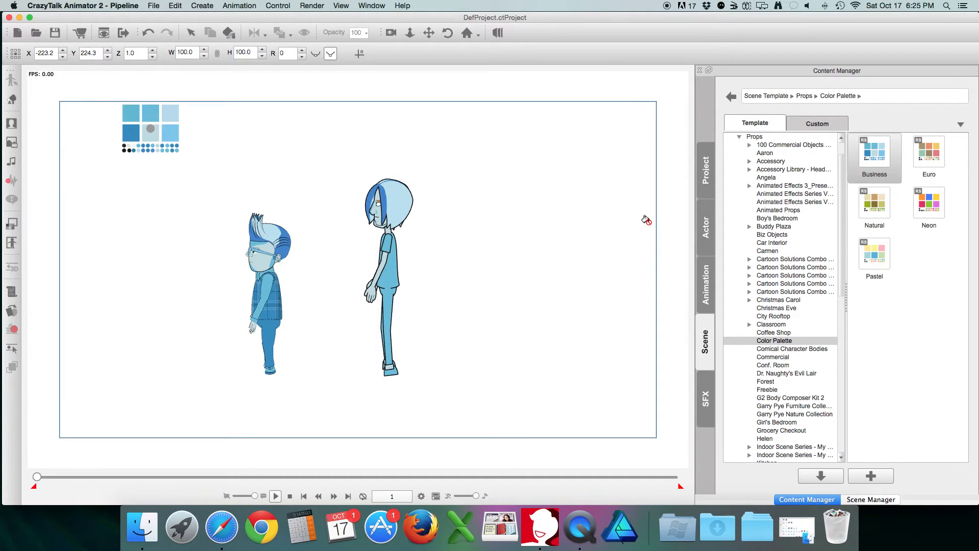
{"action": "left_click", "coordinate": [191, 33]}
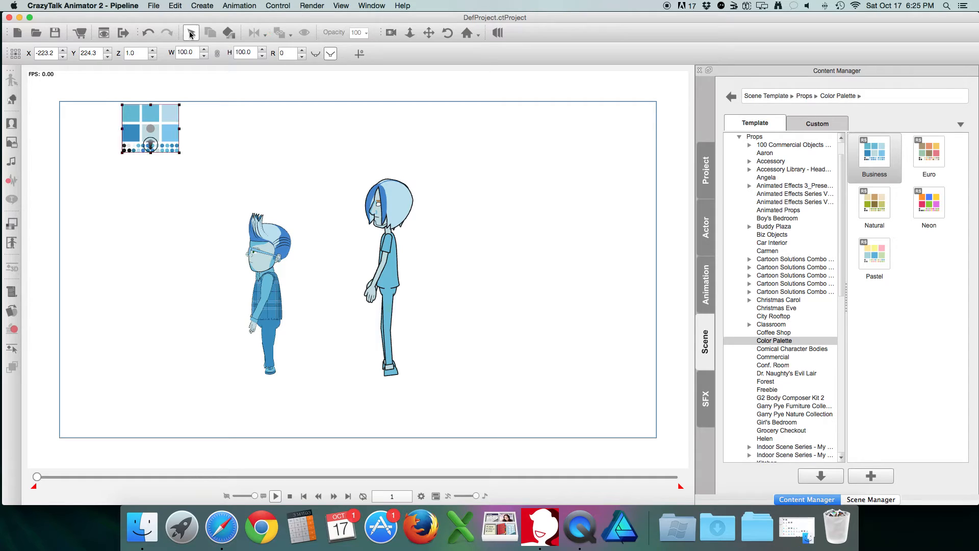
Turn the recolored Thaddeus and Saul from side profile to face the front
{"action": "left_click", "coordinate": [248, 235]}
{"action": "left_click", "coordinate": [258, 239]}
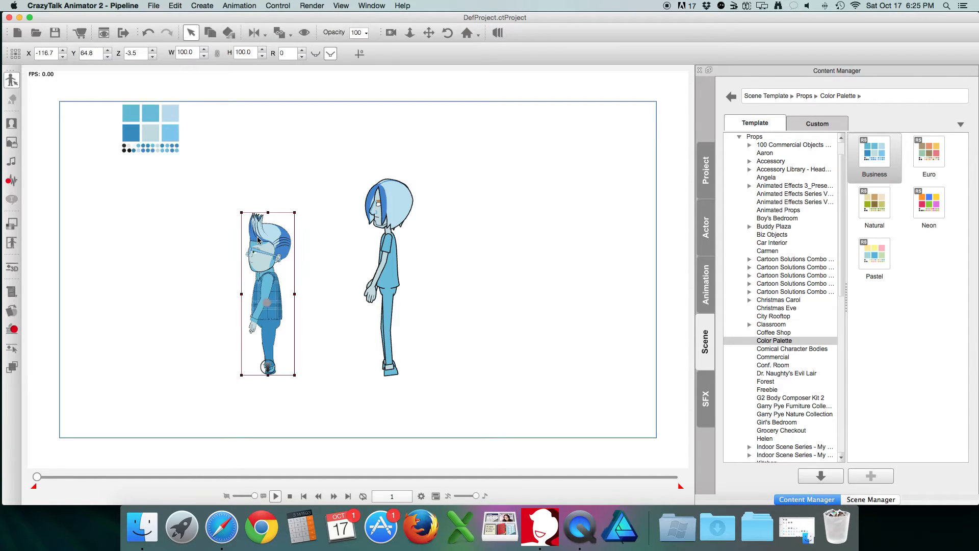
{"action": "key", "text": "1"}
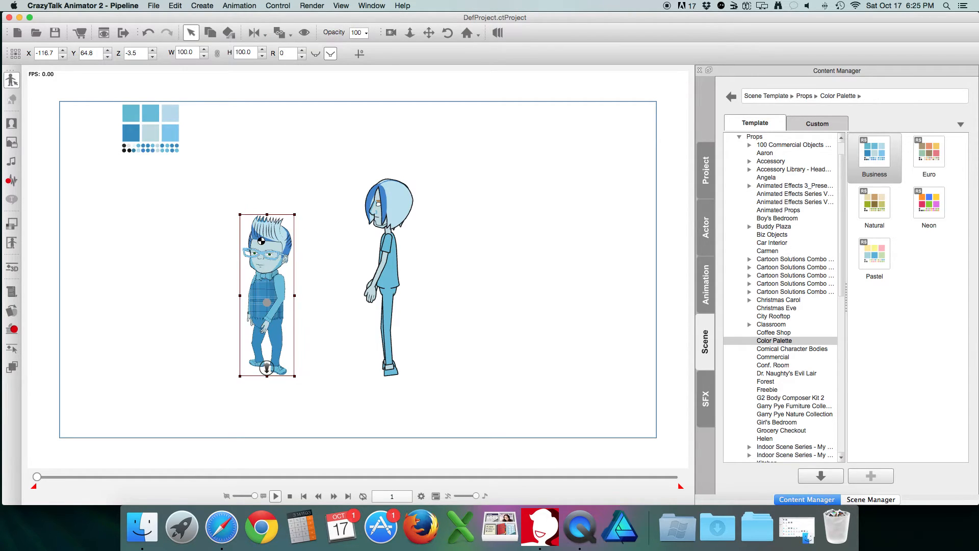
{"action": "left_click", "coordinate": [403, 212]}
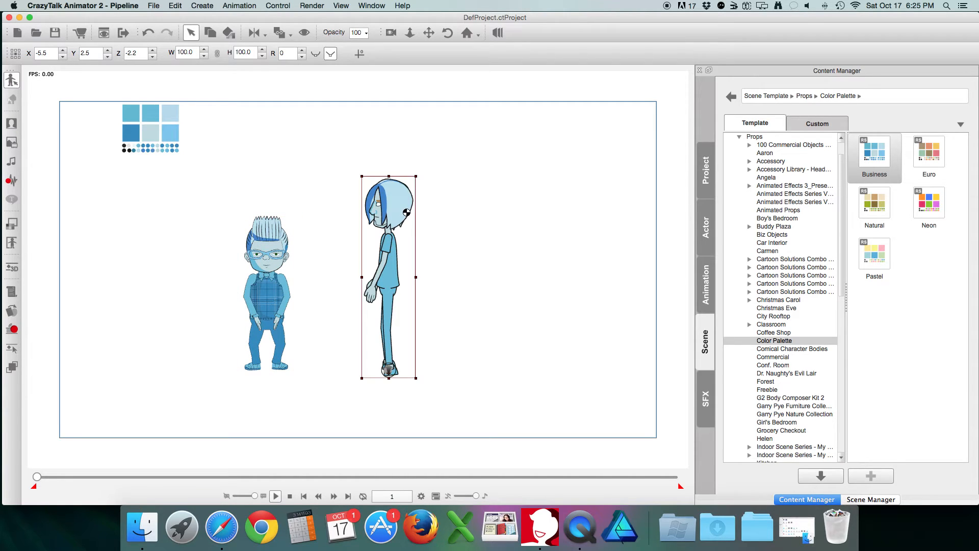
{"action": "key", "text": "1"}
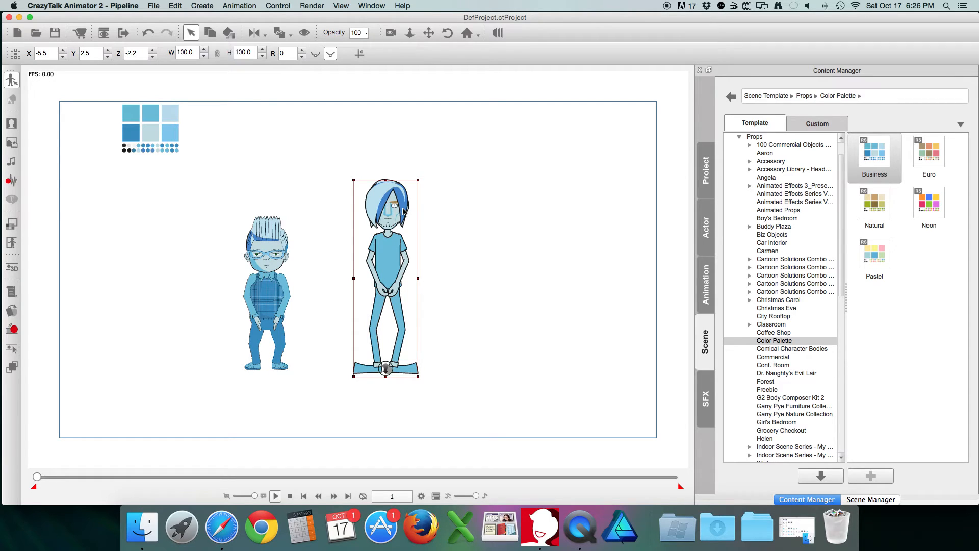
Start a new project without saving the current one and place the Thaddeus character from Toons Unlimited on the stage
{"action": "left_click", "coordinate": [17, 32]}
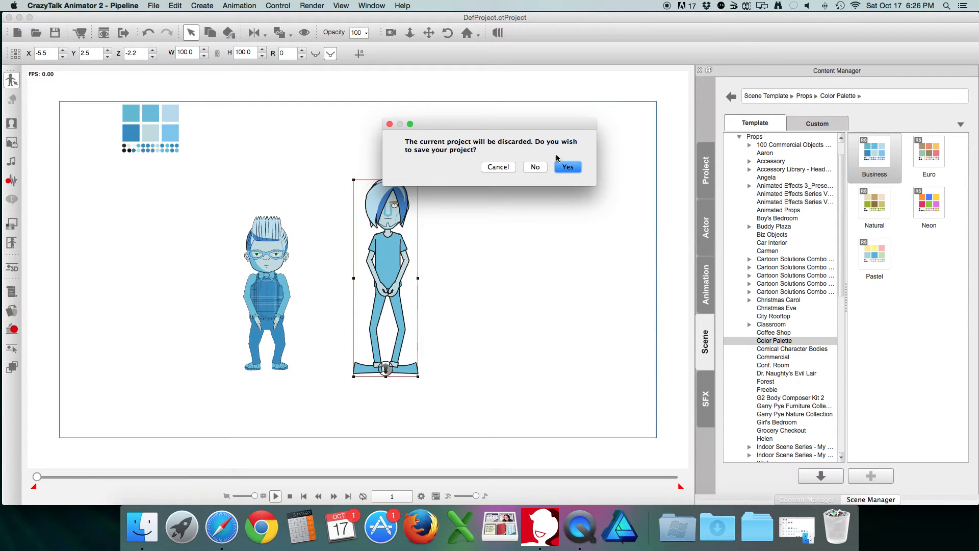
{"action": "left_click", "coordinate": [543, 168]}
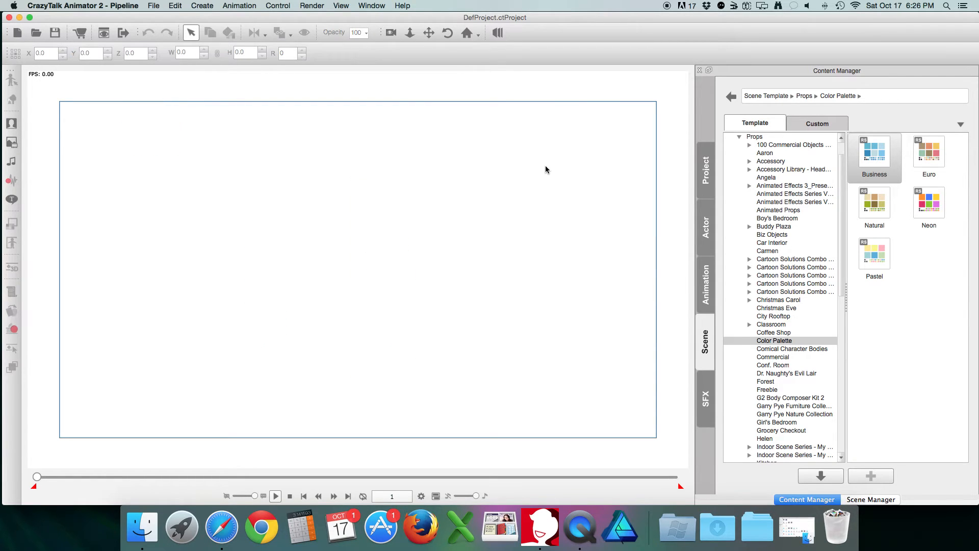
{"action": "left_click", "coordinate": [708, 225]}
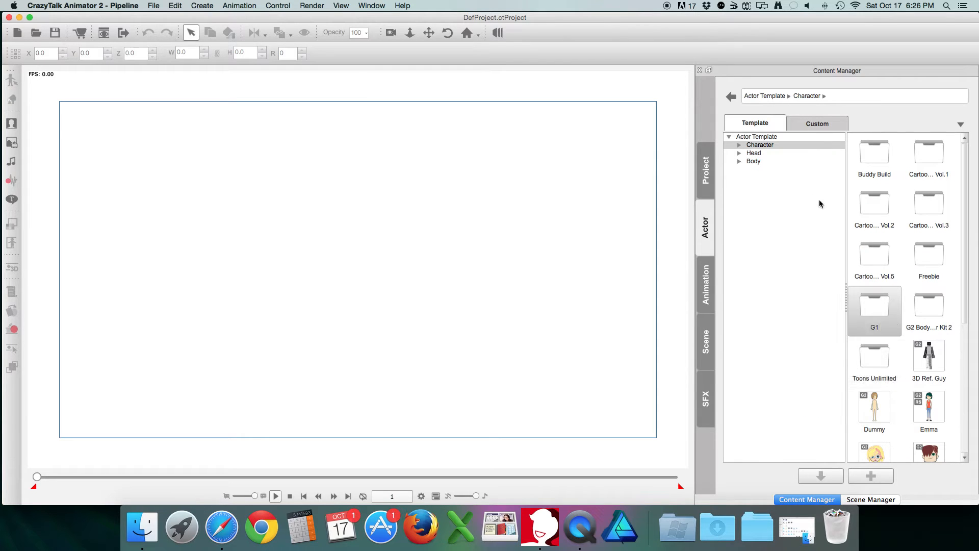
{"action": "double_click", "coordinate": [875, 358]}
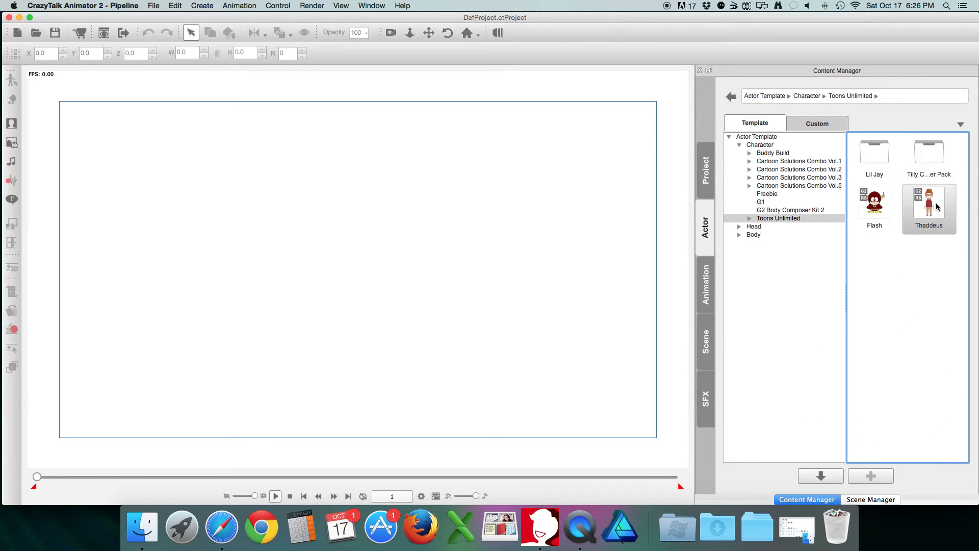
{"action": "left_click_drag", "start_coordinate": [936, 207], "coordinate": [324, 291]}
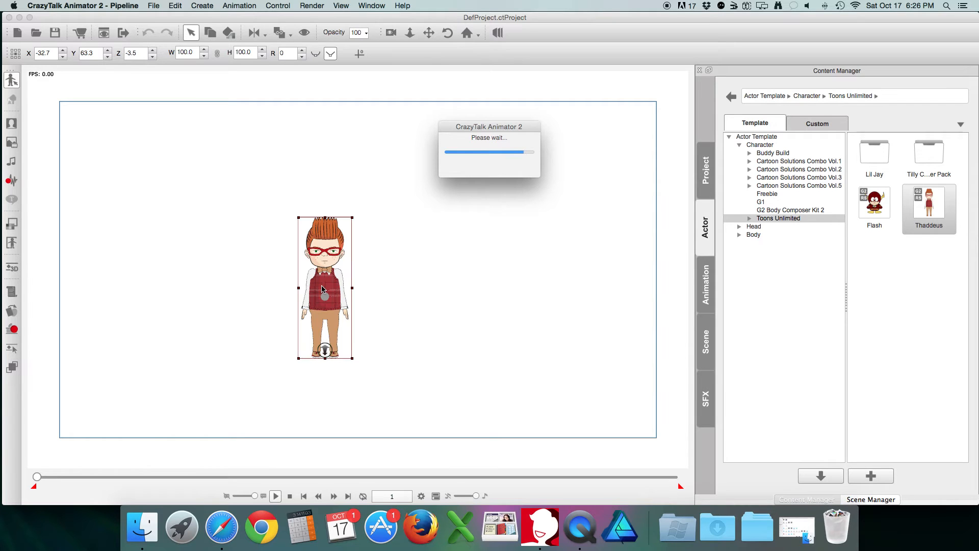
Open Thaddeus in the Sprite Editor with his head in close view and show the sprites for his face
{"action": "left_click", "coordinate": [428, 32]}
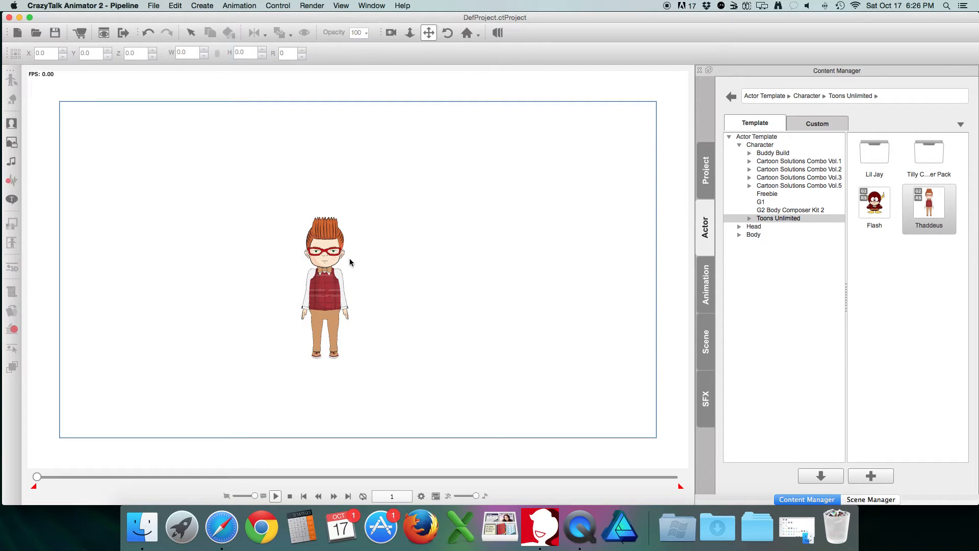
{"action": "left_click_drag", "start_coordinate": [349, 263], "coordinate": [362, 354]}
{"action": "scroll", "coordinate": [362, 353], "scroll_direction": "up", "scroll_amount": 10}
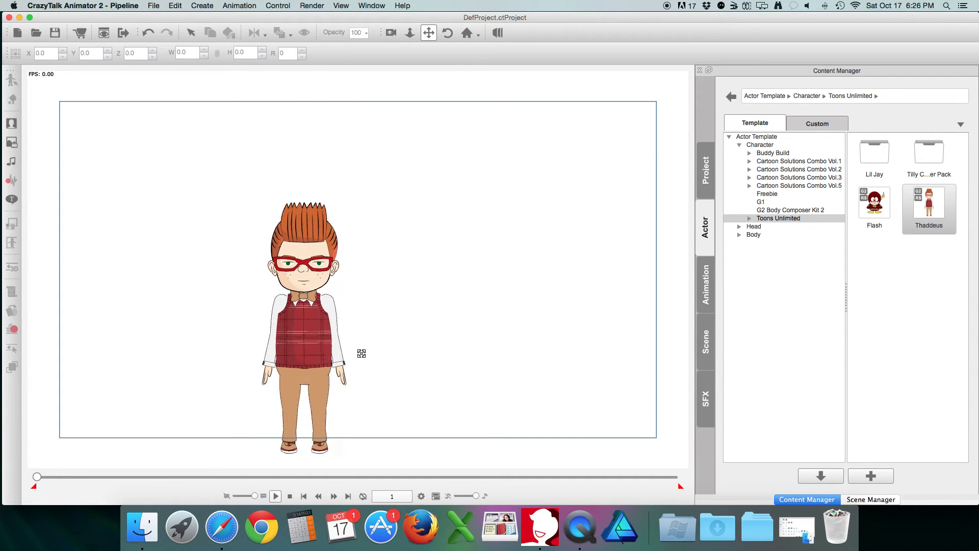
{"action": "scroll", "coordinate": [361, 354], "scroll_direction": "up", "scroll_amount": 10}
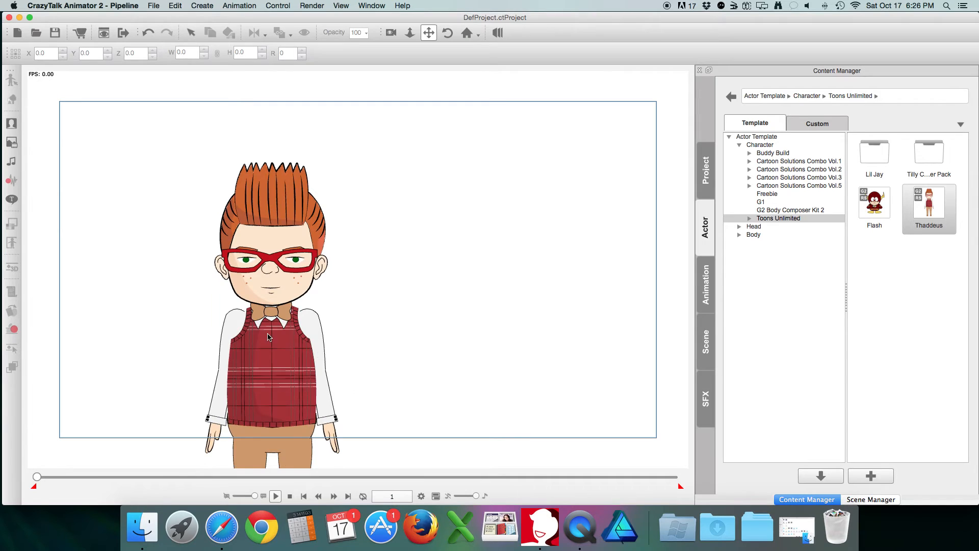
{"action": "left_click_drag", "start_coordinate": [267, 335], "coordinate": [359, 379]}
{"action": "scroll", "coordinate": [358, 357], "scroll_direction": "up", "scroll_amount": 10}
{"action": "scroll", "coordinate": [358, 357], "scroll_direction": "up", "scroll_amount": 4}
{"action": "scroll", "coordinate": [359, 379], "scroll_direction": "up", "scroll_amount": 5}
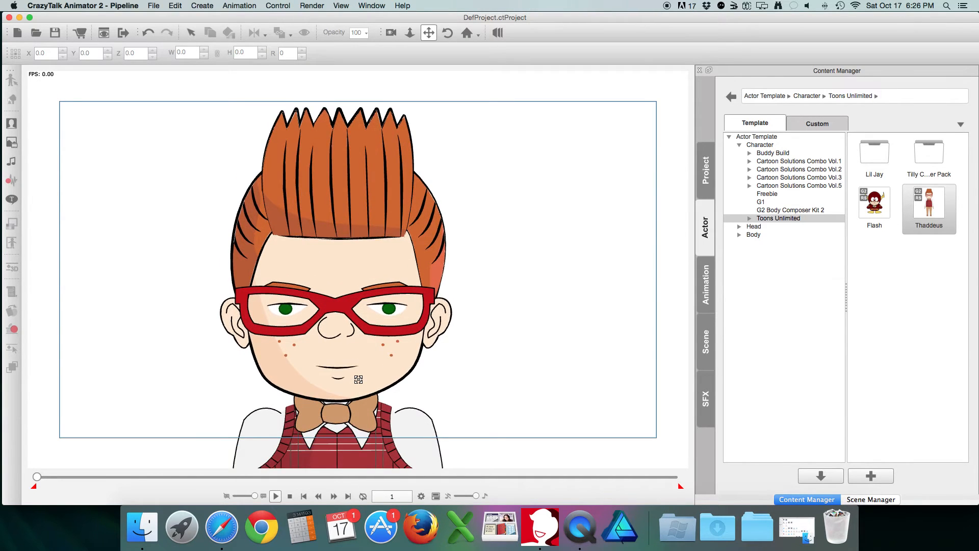
{"action": "scroll", "coordinate": [358, 379], "scroll_direction": "down", "scroll_amount": 2}
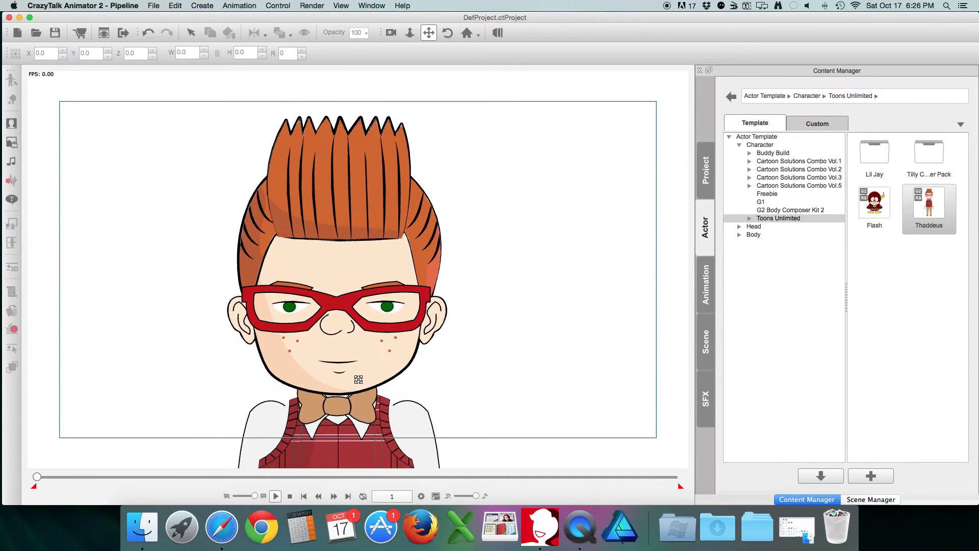
{"action": "left_click", "coordinate": [294, 306]}
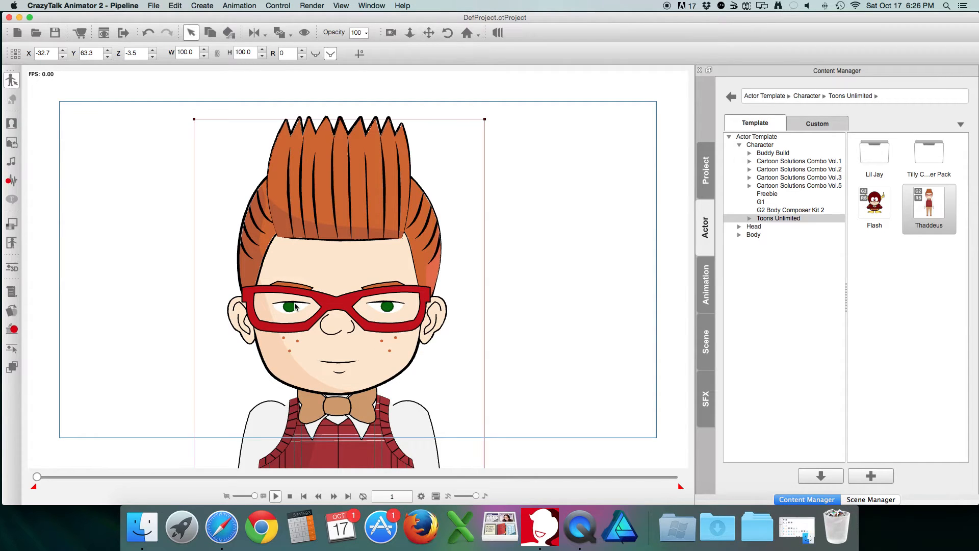
{"action": "left_click", "coordinate": [12, 310]}
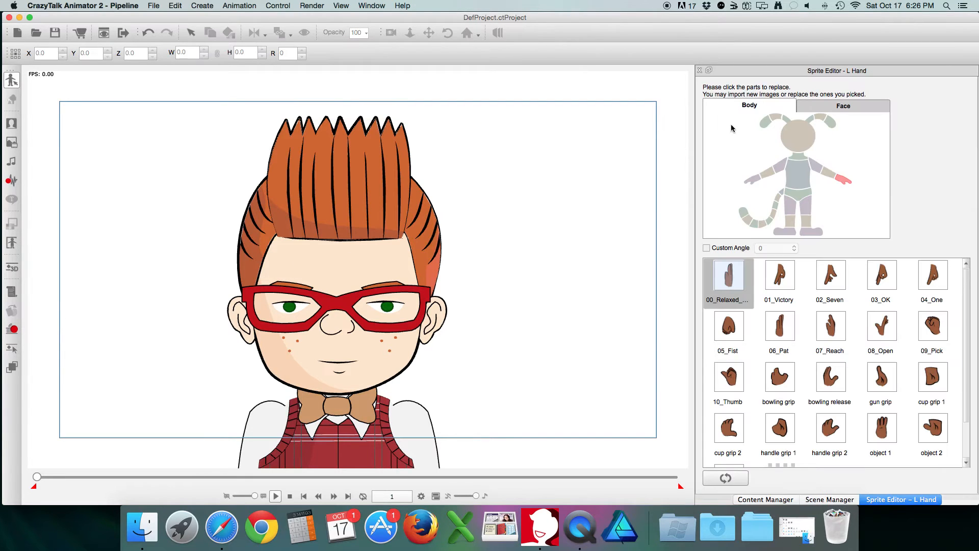
{"action": "left_click", "coordinate": [834, 107]}
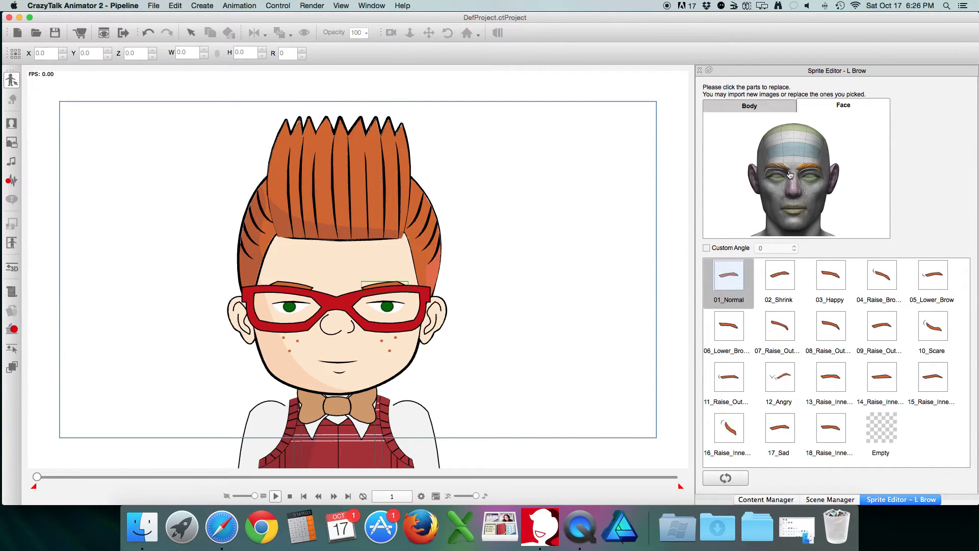
Set Thaddeus's right and left brows to the 10_Scare sprite
{"action": "left_click", "coordinate": [786, 172]}
{"action": "left_click", "coordinate": [934, 327]}
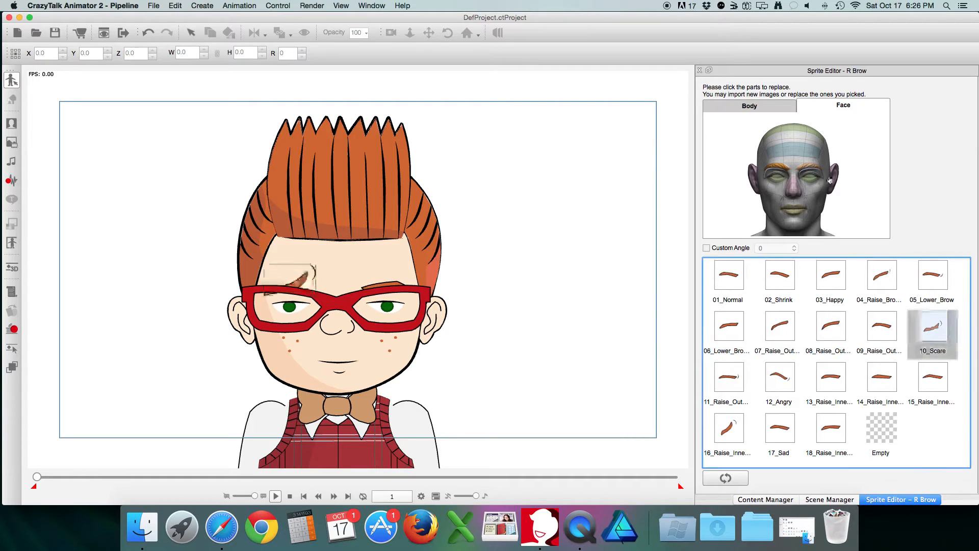
{"action": "left_click", "coordinate": [805, 168]}
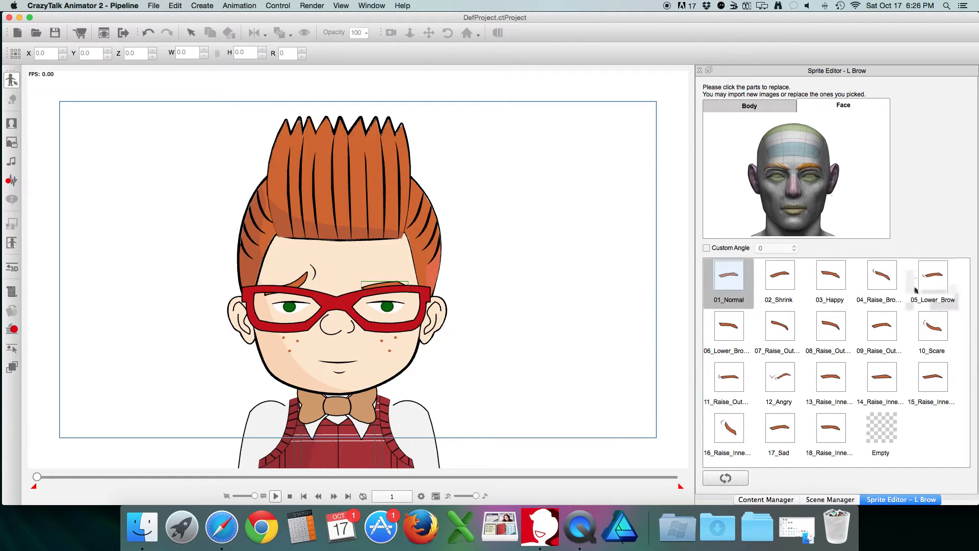
{"action": "left_click", "coordinate": [928, 344]}
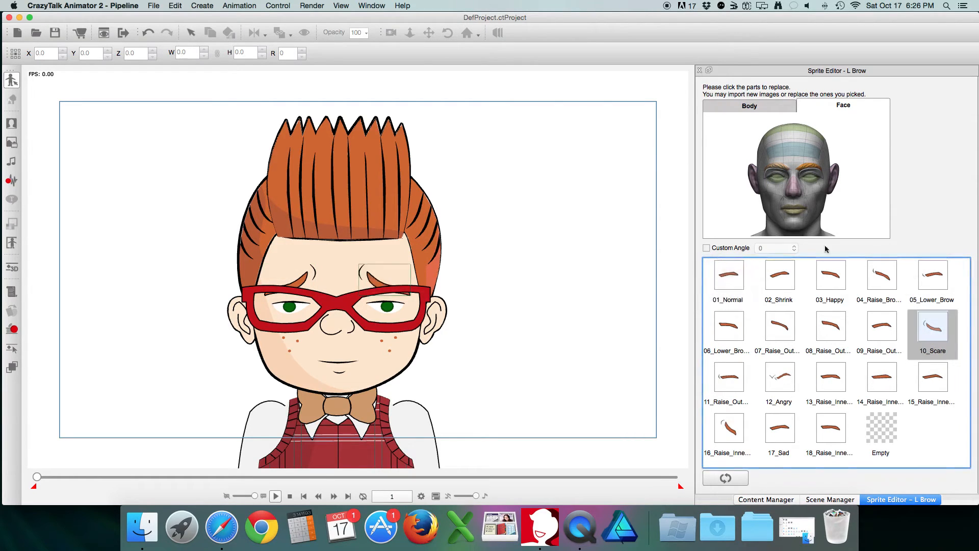
Set Thaddeus's right and left eyes to the 06_Scare sprite
{"action": "left_click", "coordinate": [779, 179]}
{"action": "left_click", "coordinate": [728, 328]}
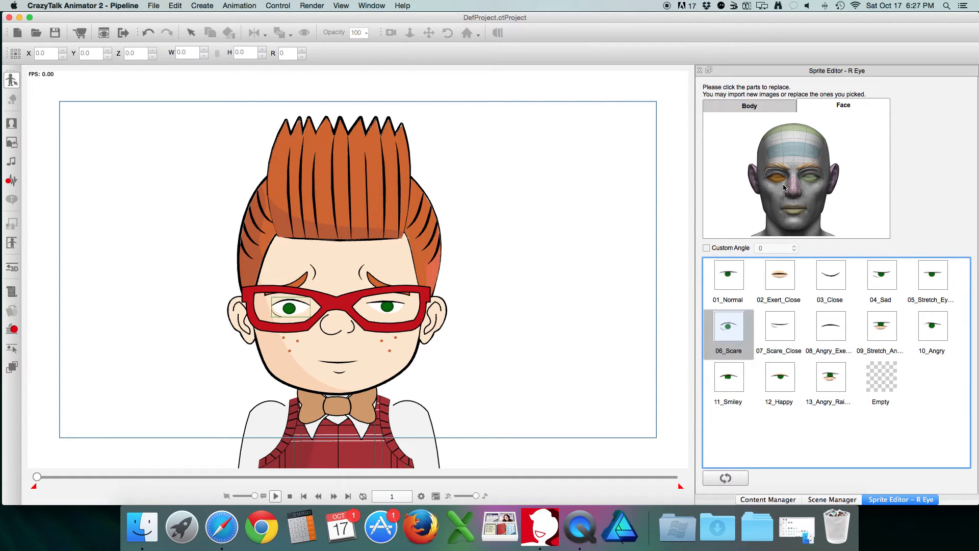
{"action": "left_click", "coordinate": [813, 178]}
{"action": "left_click", "coordinate": [728, 328]}
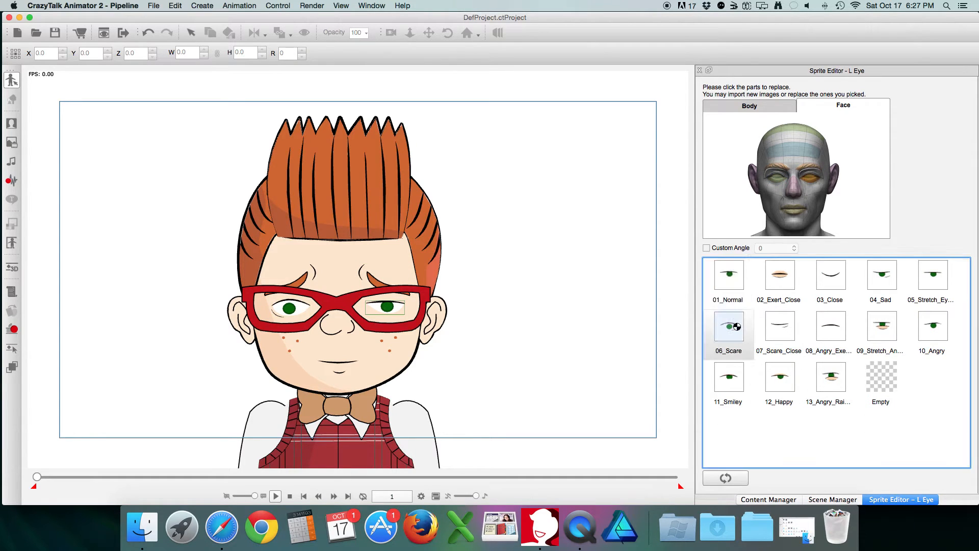
Set Thaddeus's mouth to the scared sprite and close the Sprite Editor
{"action": "left_click", "coordinate": [796, 209]}
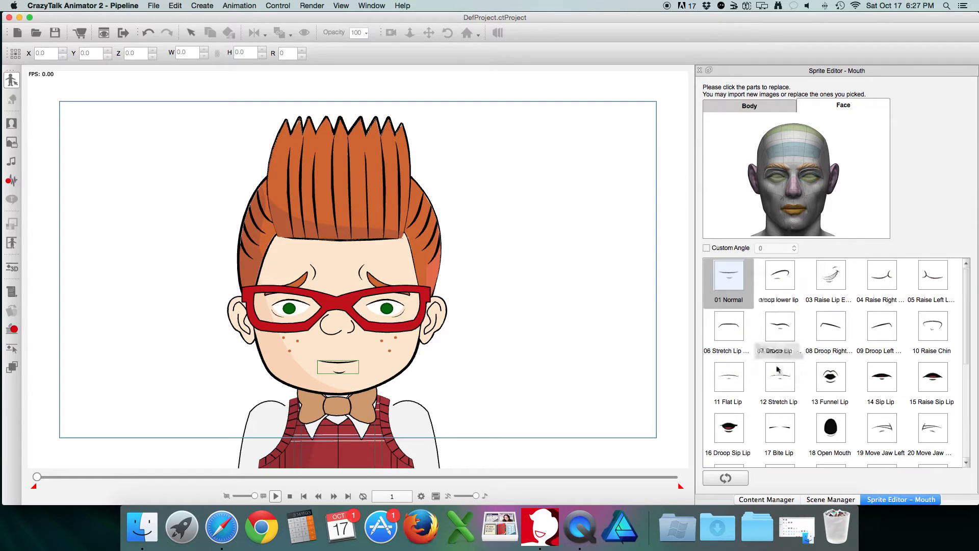
{"action": "scroll", "coordinate": [766, 421], "scroll_direction": "down", "scroll_amount": 5}
{"action": "left_click", "coordinate": [728, 383]}
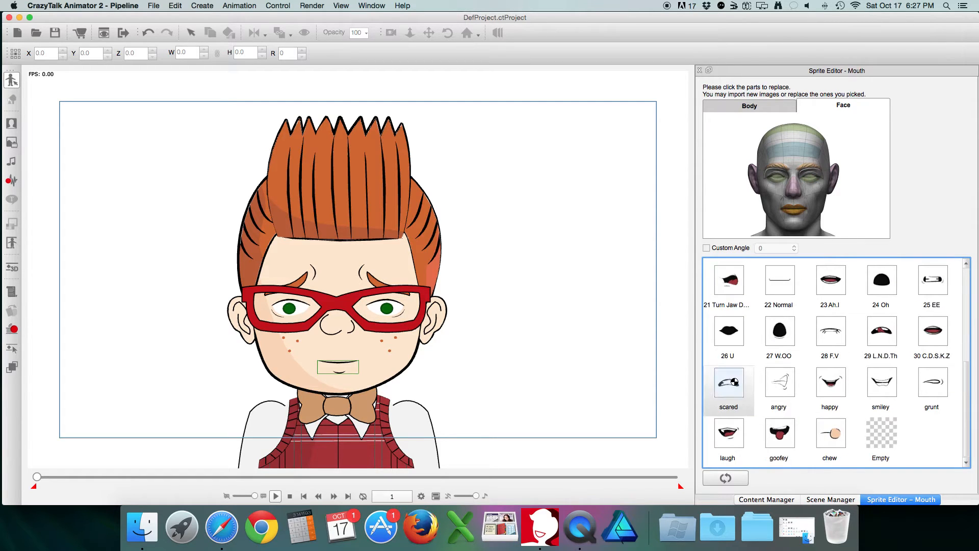
{"action": "left_click", "coordinate": [699, 71]}
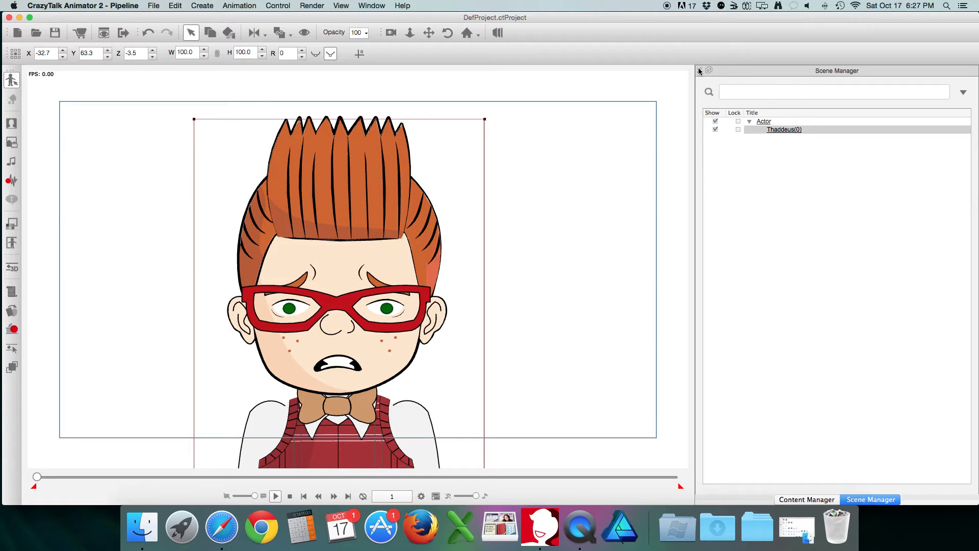
Try moving and rotating Thaddeus's scared face in the 2D Motion Key Editor, and reset the pose
{"action": "key", "text": "k"}
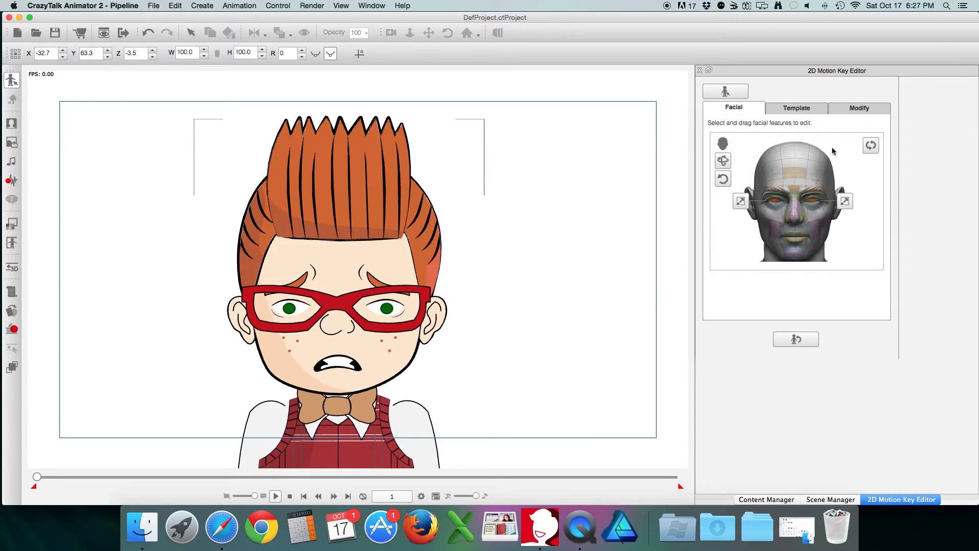
{"action": "left_click_drag", "start_coordinate": [855, 235], "coordinate": [873, 248]}
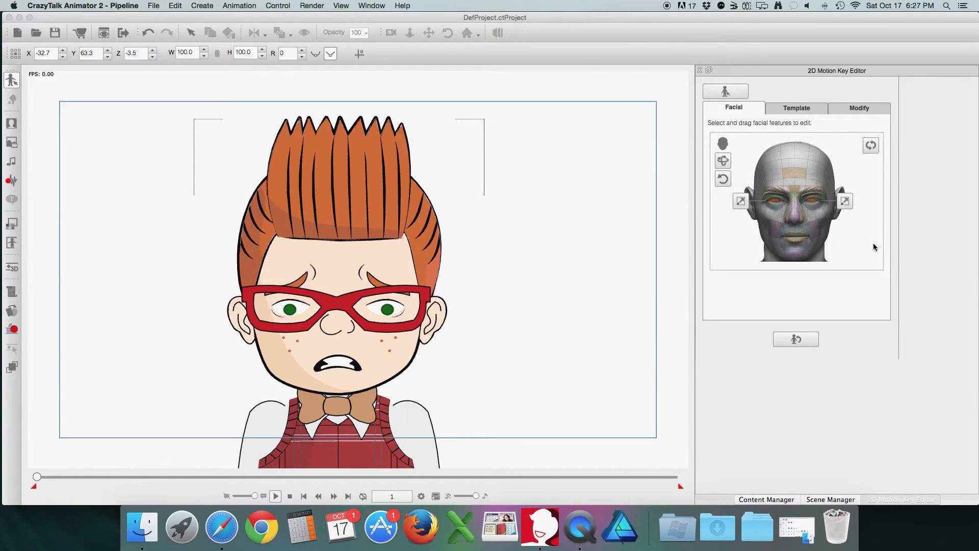
{"action": "left_click", "coordinate": [724, 161]}
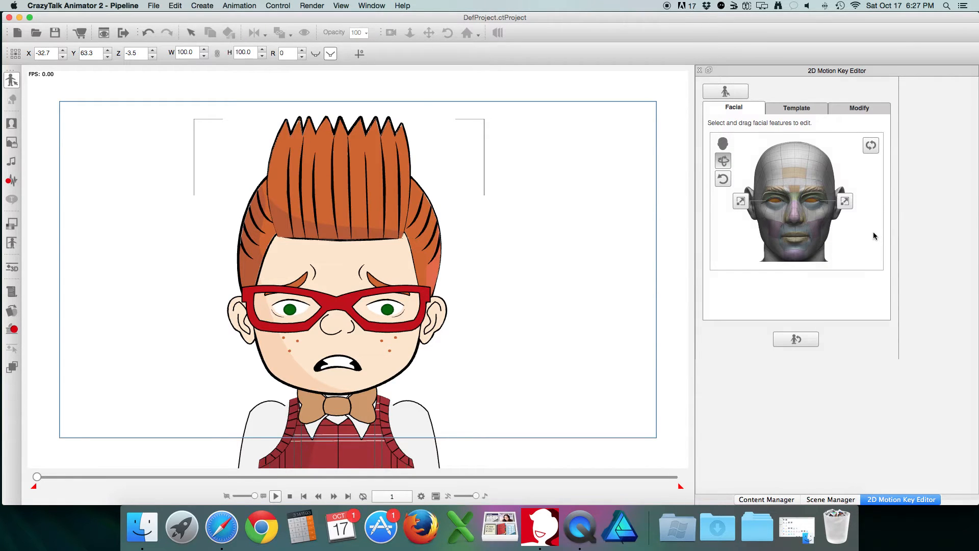
{"action": "mouse_move", "coordinate": [874, 235]}
{"action": "left_mouse_down"}
{"action": "mouse_move", "coordinate": [789, 250]}
{"action": "mouse_move", "coordinate": [713, 242]}
{"action": "mouse_move", "coordinate": [775, 244]}
{"action": "mouse_move", "coordinate": [785, 235]}
{"action": "mouse_move", "coordinate": [692, 231]}
{"action": "mouse_move", "coordinate": [889, 224]}
{"action": "mouse_move", "coordinate": [911, 261]}
{"action": "mouse_move", "coordinate": [892, 227]}
{"action": "mouse_move", "coordinate": [865, 224]}
{"action": "left_mouse_up"}
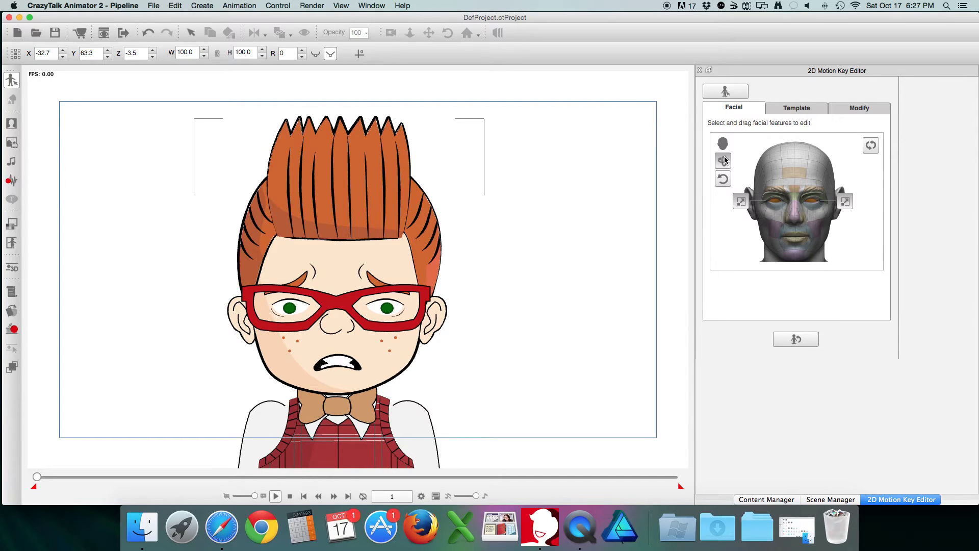
{"action": "left_click_drag", "start_coordinate": [868, 174], "coordinate": [868, 185]}
{"action": "left_click", "coordinate": [867, 208]}
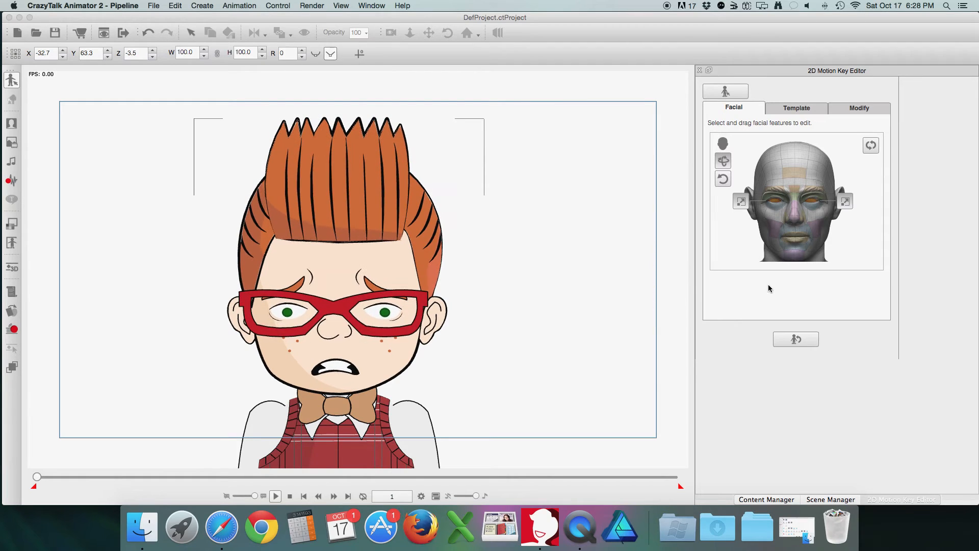
{"action": "left_click", "coordinate": [805, 204]}
{"action": "left_click", "coordinate": [799, 339]}
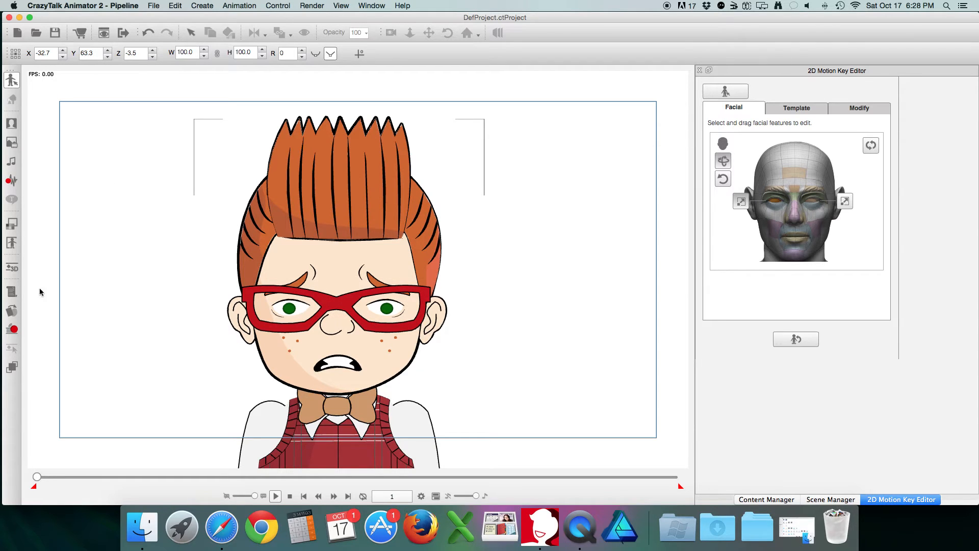
Reopen the Sprite Editor and set Thaddeus's right brow to the 16_Raise_Inne... sprite and his left brow to 02_Shrink
{"action": "left_click", "coordinate": [12, 310]}
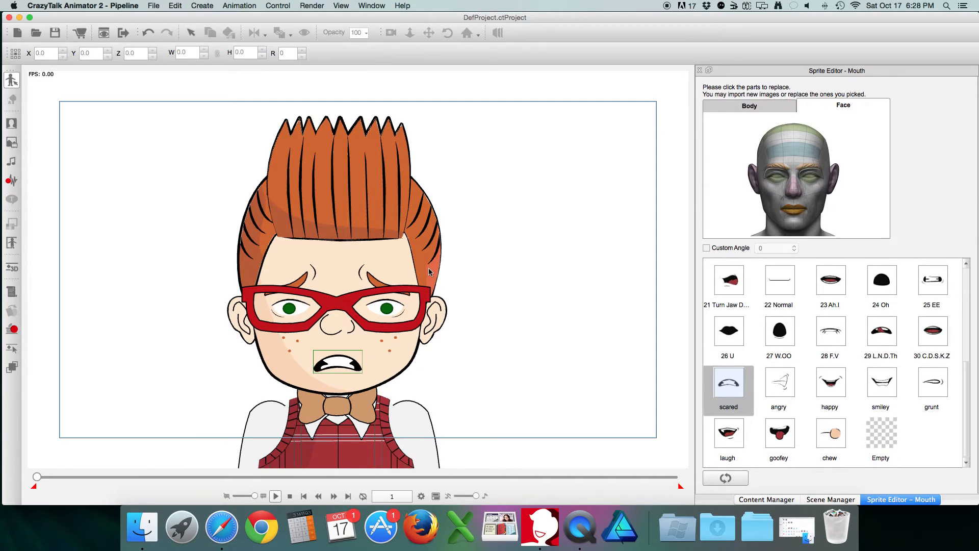
{"action": "left_click", "coordinate": [781, 170]}
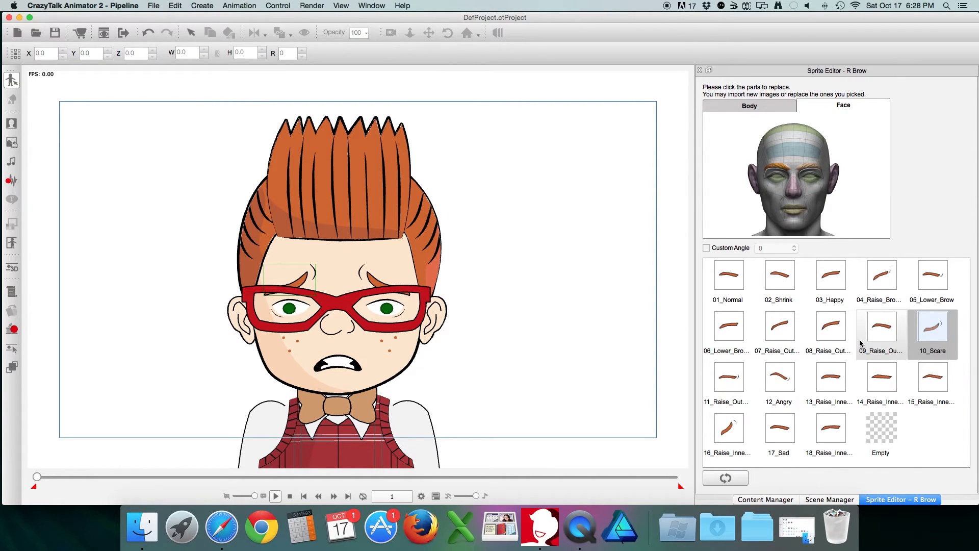
{"action": "left_click", "coordinate": [730, 430]}
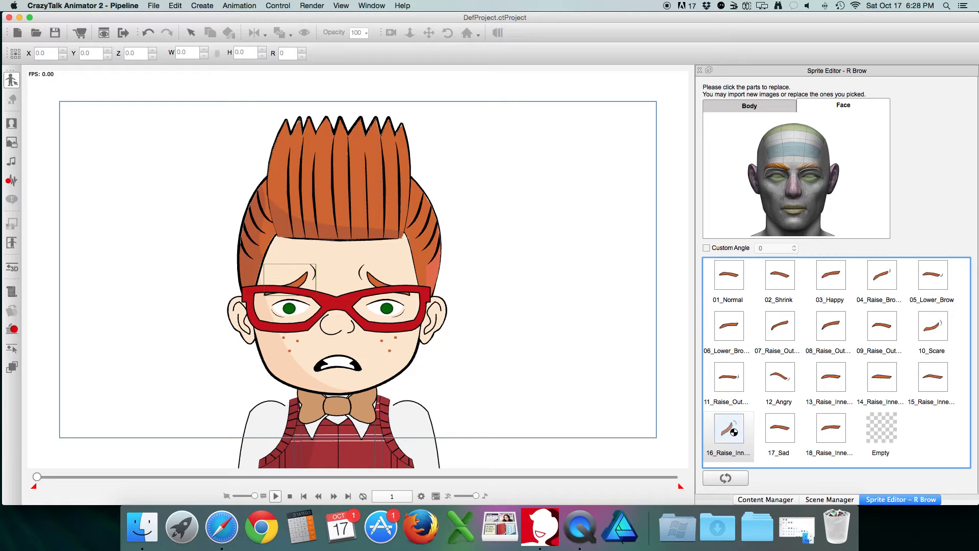
{"action": "left_click", "coordinate": [380, 286]}
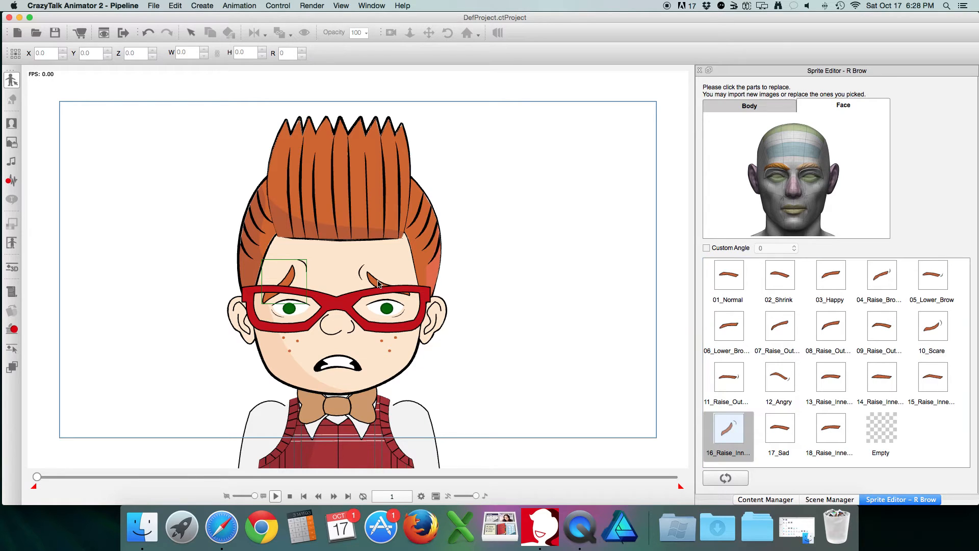
{"action": "left_click", "coordinate": [877, 275]}
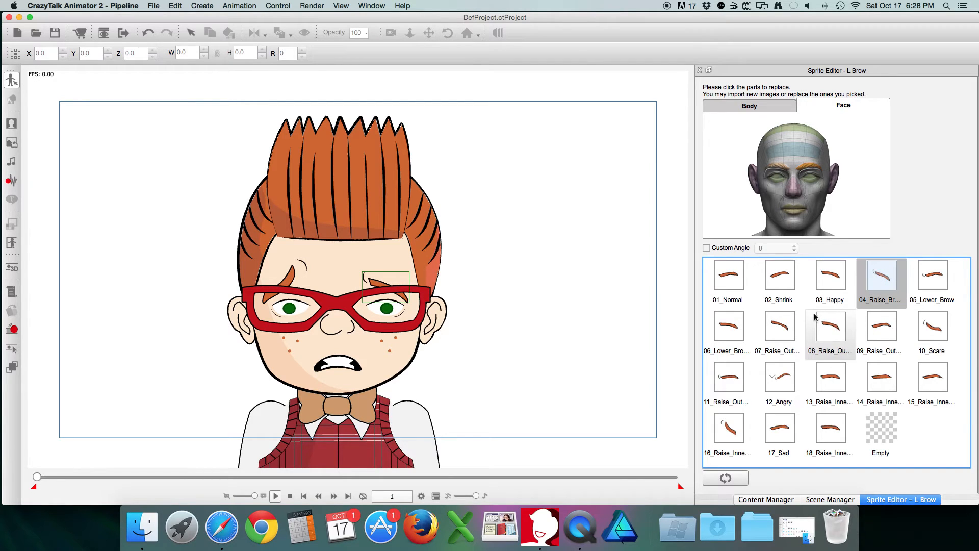
{"action": "left_click", "coordinate": [782, 331]}
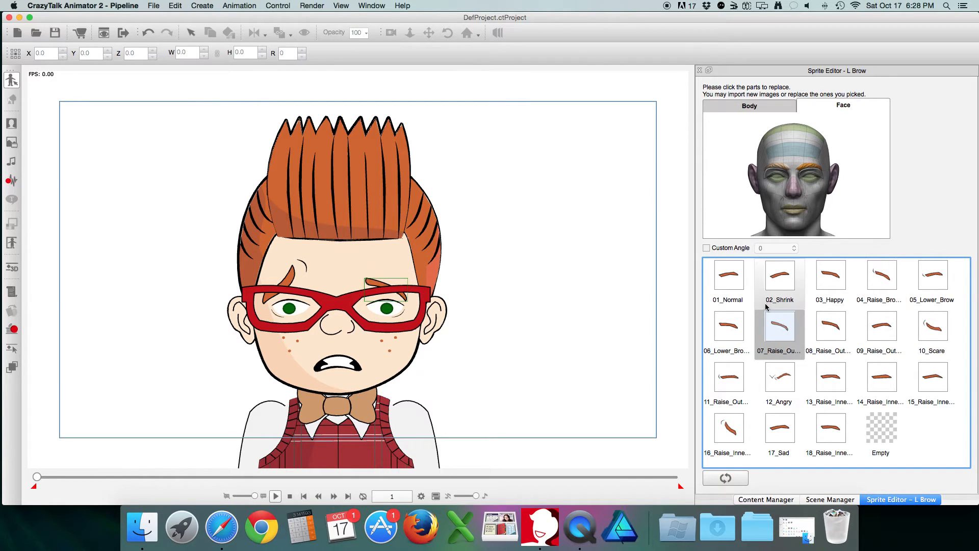
{"action": "left_click", "coordinate": [786, 278]}
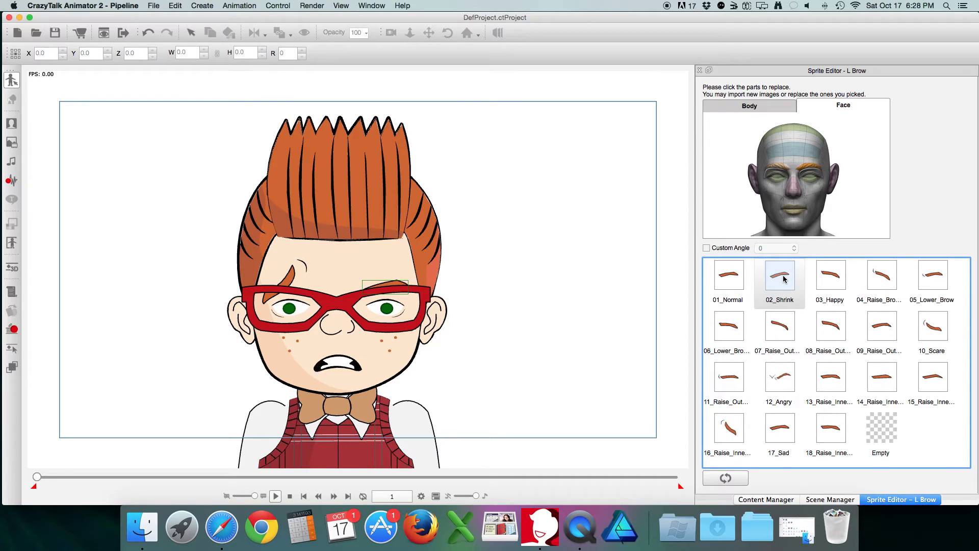
{"action": "left_click", "coordinate": [776, 285]}
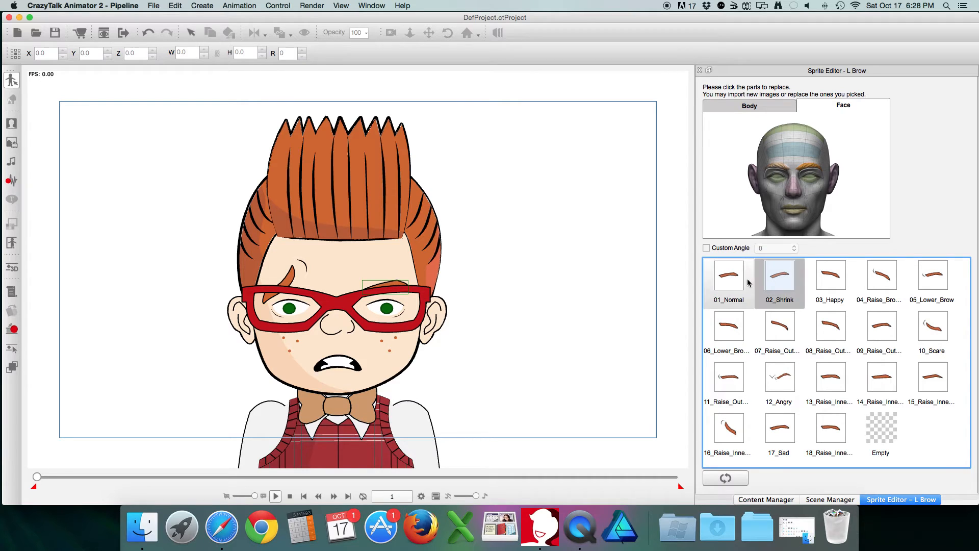
Set Thaddeus's left and right eyes to the 12_Happy sprite
{"action": "left_click", "coordinate": [389, 315]}
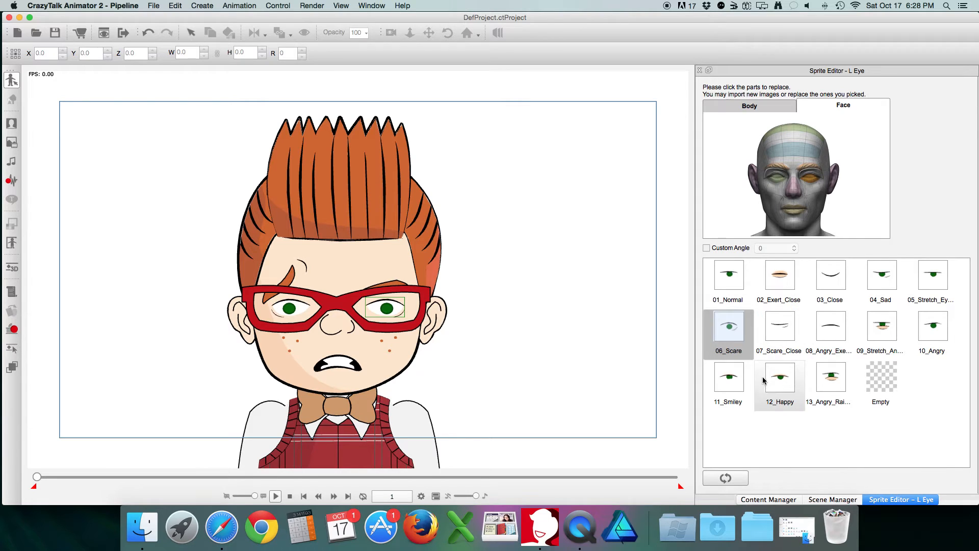
{"action": "left_click", "coordinate": [783, 378]}
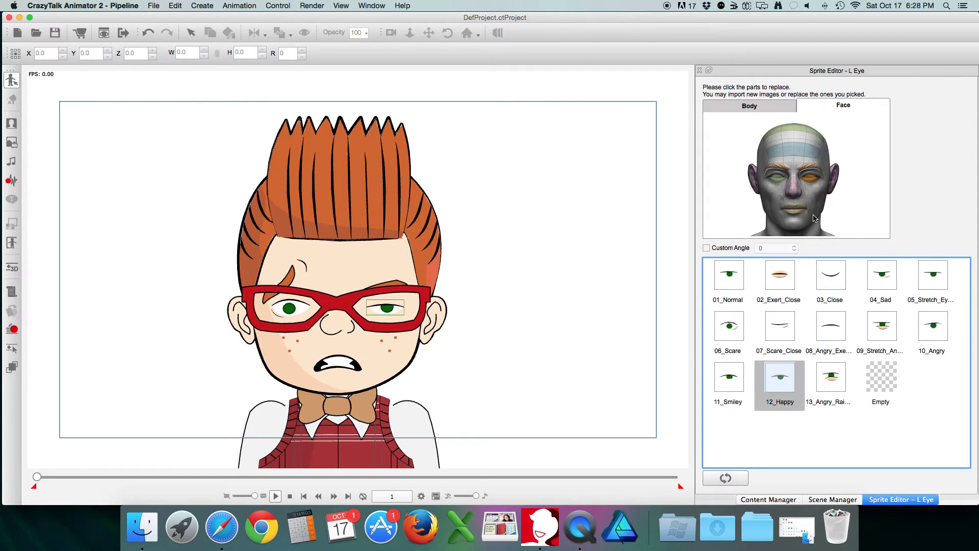
{"action": "left_click", "coordinate": [773, 180]}
{"action": "left_click", "coordinate": [779, 380]}
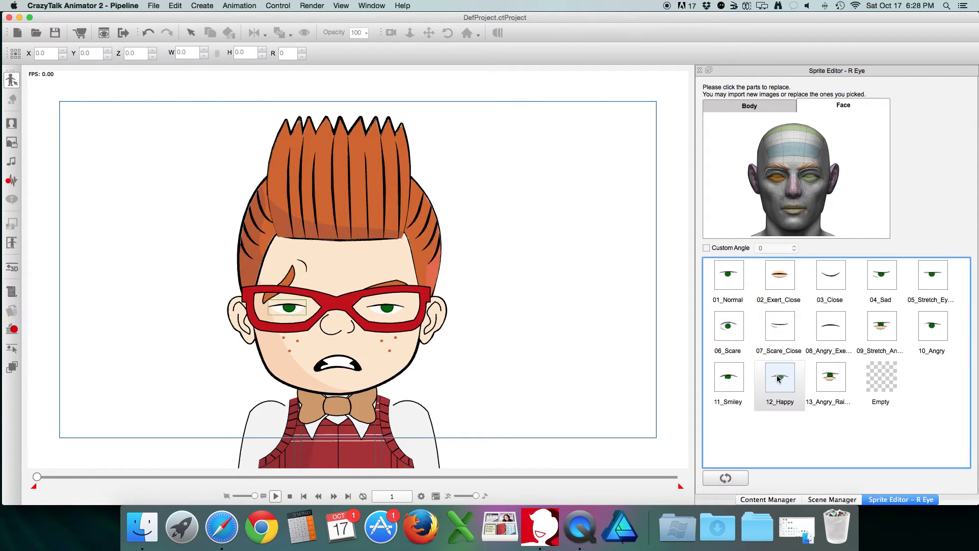
Set Thaddeus's mouth to the goofey sprite and close the Sprite Editor
{"action": "left_click", "coordinate": [340, 378]}
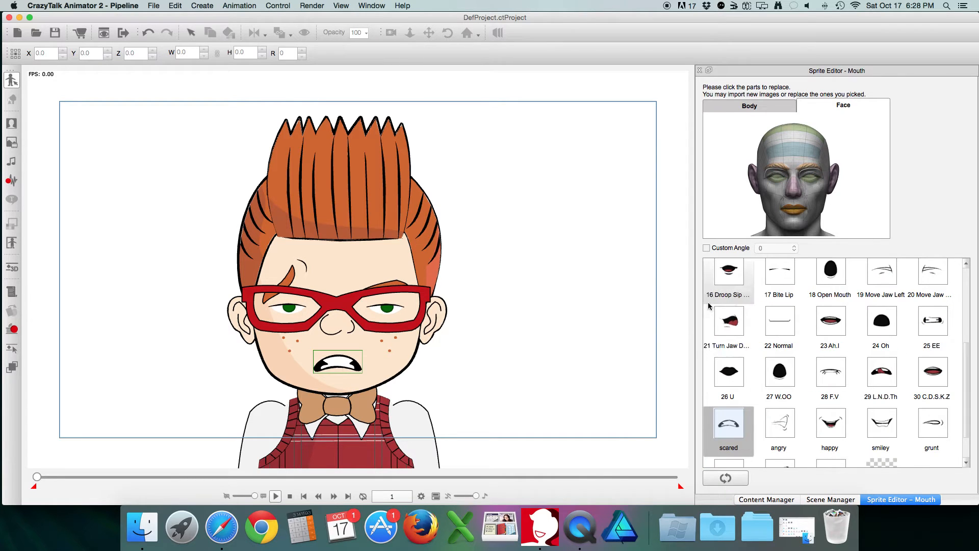
{"action": "scroll", "coordinate": [790, 329], "scroll_direction": "down", "scroll_amount": 2}
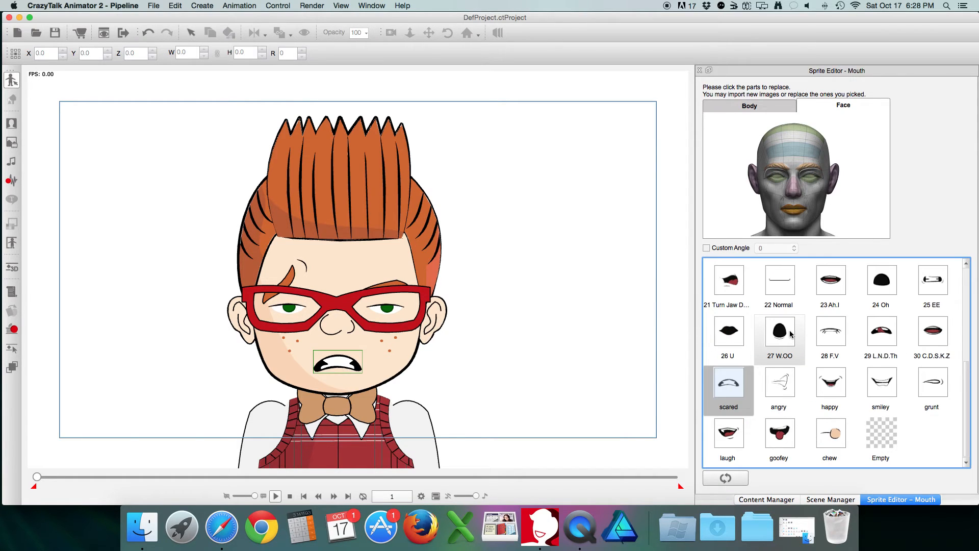
{"action": "left_click", "coordinate": [783, 436]}
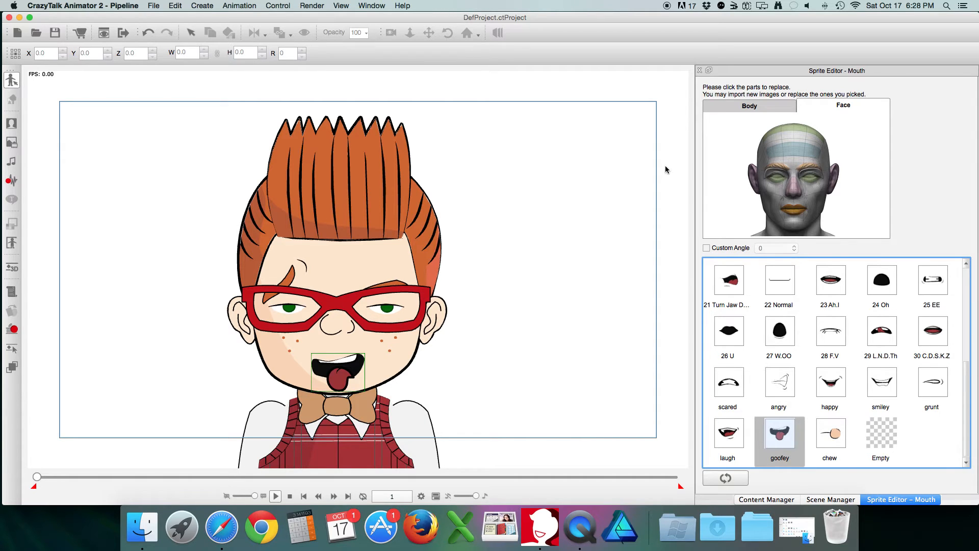
{"action": "left_click", "coordinate": [699, 70]}
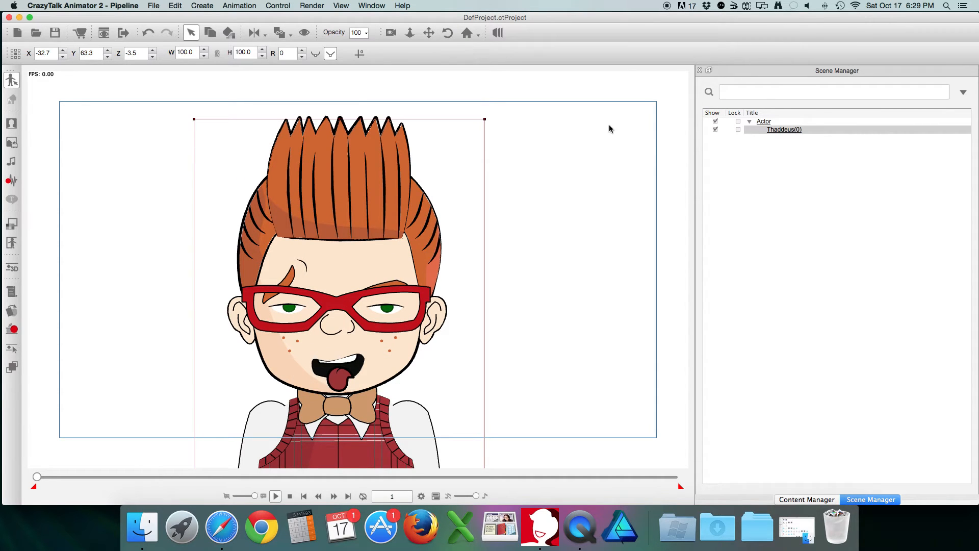
Show more of Thaddeus's body and set his right and left brows to the 12_Angry sprite in the Sprite Editor
{"action": "left_click", "coordinate": [430, 33]}
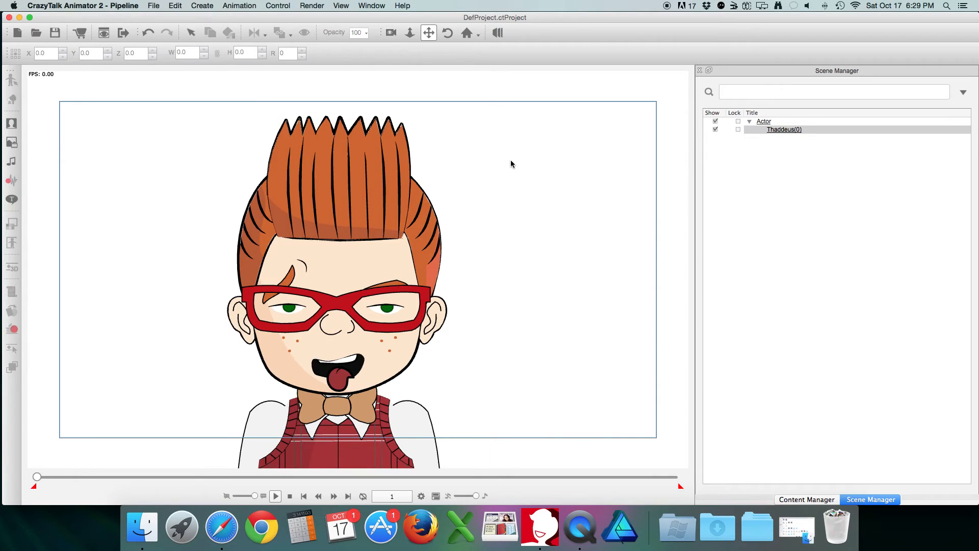
{"action": "scroll", "coordinate": [511, 161], "scroll_direction": "down", "scroll_amount": 8}
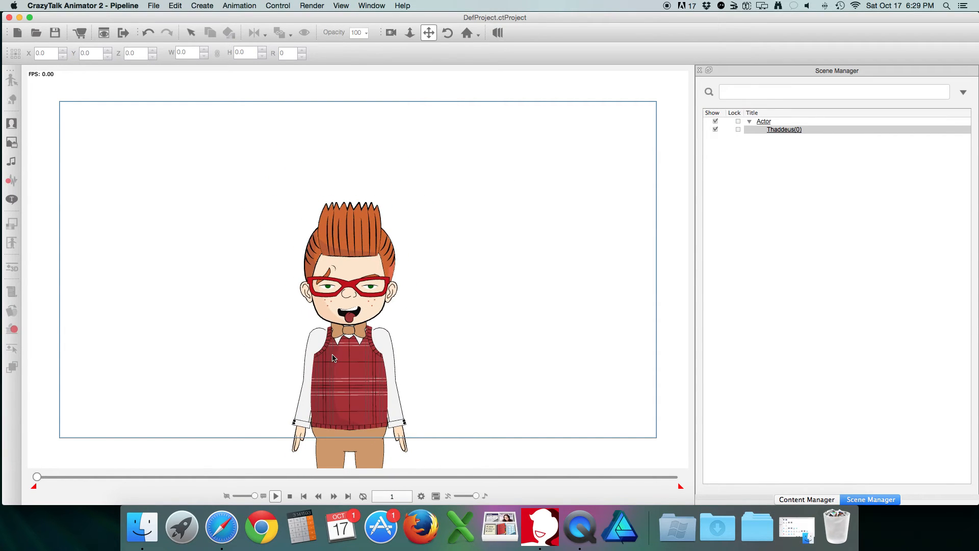
{"action": "left_click_drag", "start_coordinate": [332, 357], "coordinate": [305, 308]}
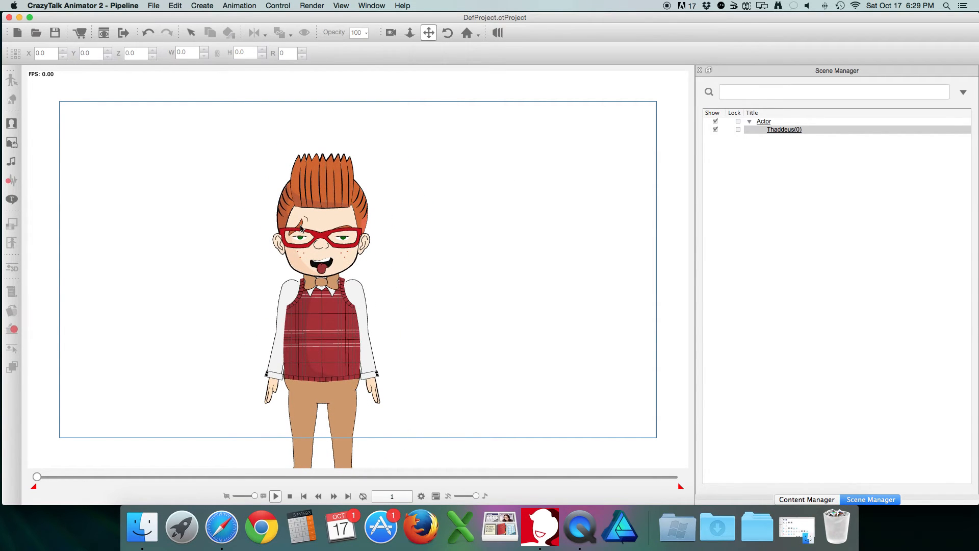
{"action": "left_click", "coordinate": [191, 33]}
{"action": "left_click", "coordinate": [12, 310]}
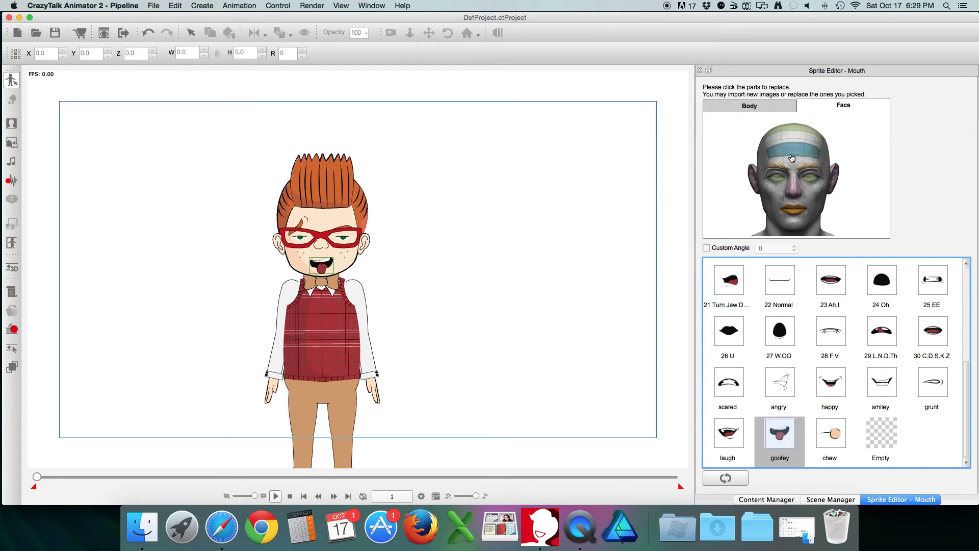
{"action": "left_click", "coordinate": [774, 179]}
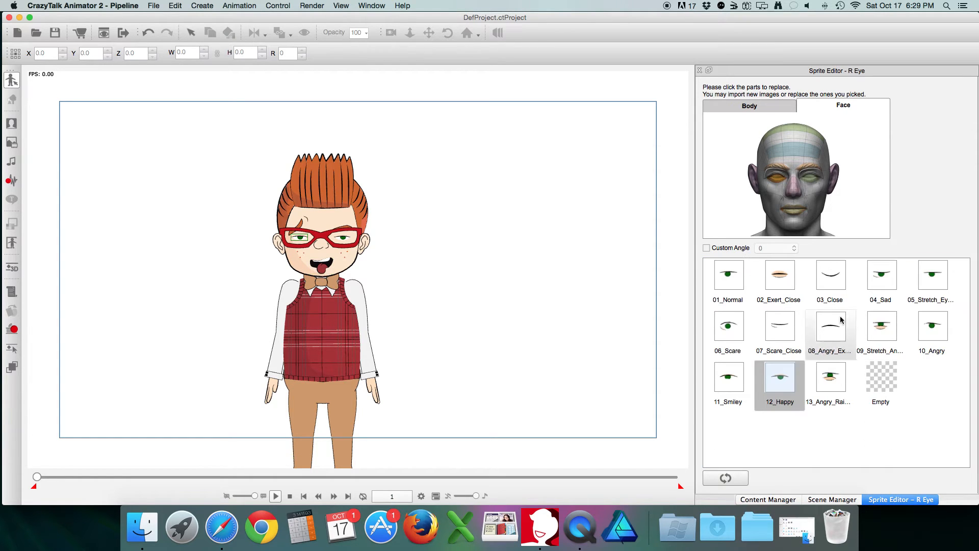
{"action": "left_click", "coordinate": [789, 165]}
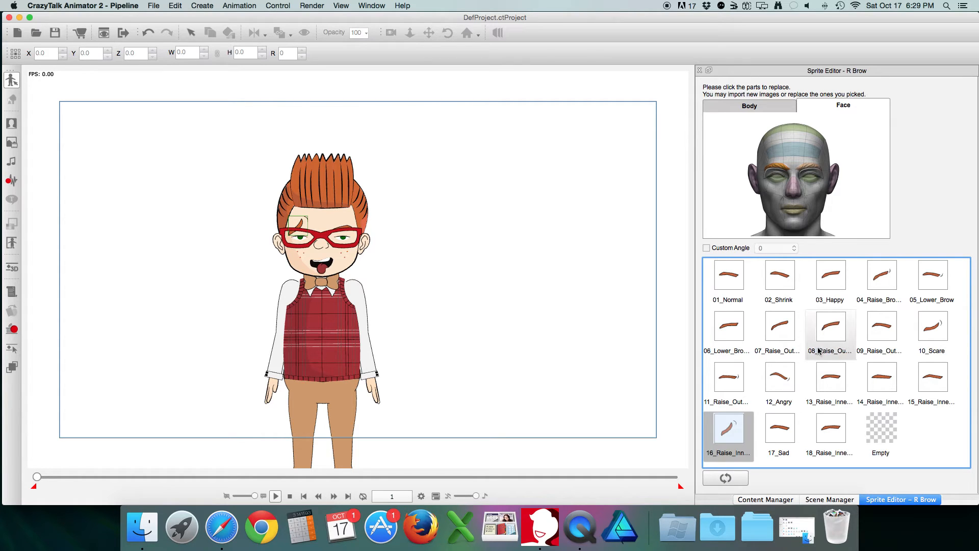
{"action": "left_click", "coordinate": [781, 378]}
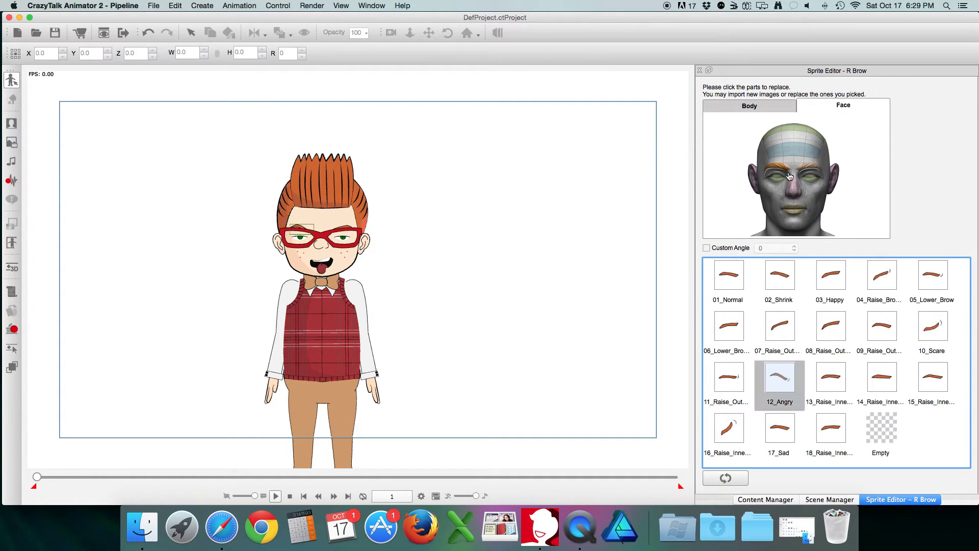
{"action": "left_click", "coordinate": [814, 164]}
{"action": "left_click", "coordinate": [781, 378]}
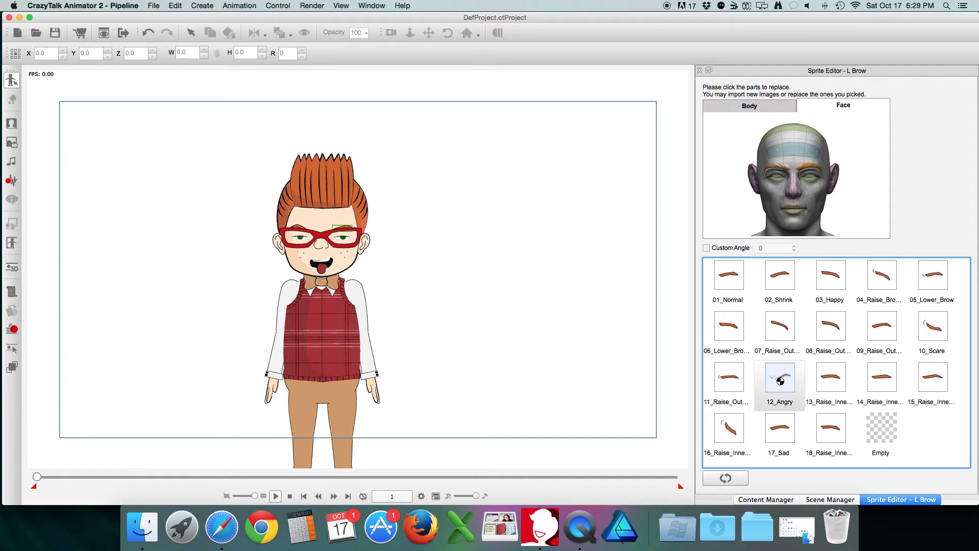
Set Thaddeus's right and left eyes to the 13_Angry_Ra... sprite in the Sprite Editor
{"action": "left_click", "coordinate": [303, 240]}
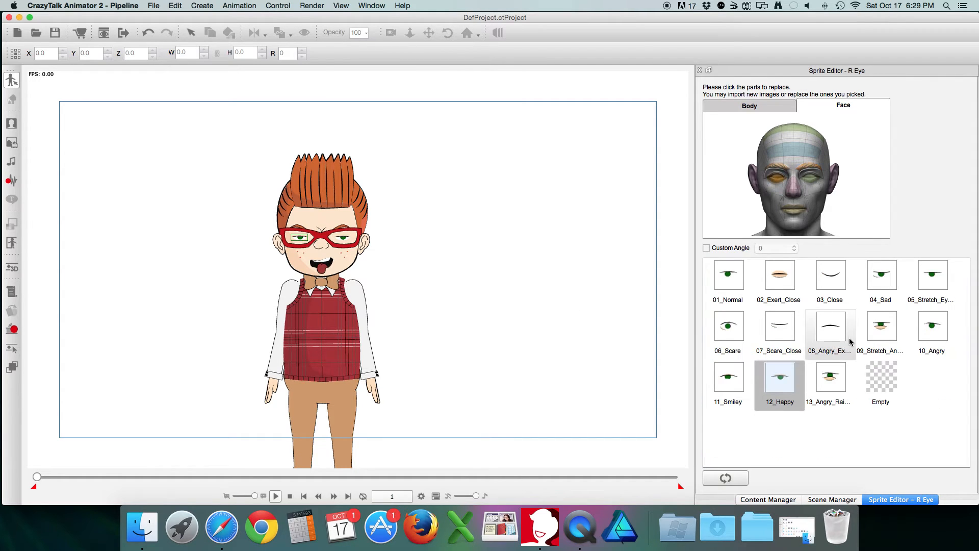
{"action": "left_click", "coordinate": [834, 380]}
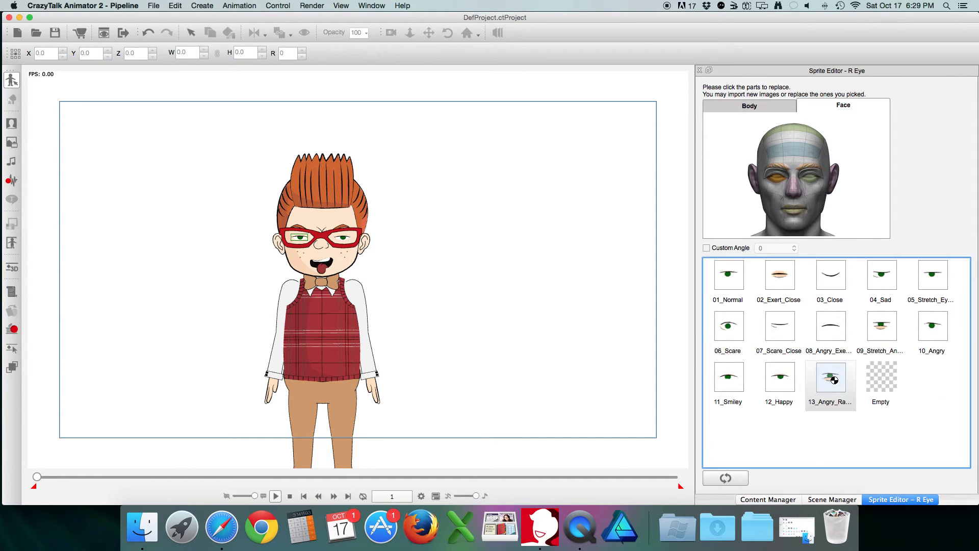
{"action": "left_click", "coordinate": [810, 181]}
{"action": "left_click", "coordinate": [830, 376]}
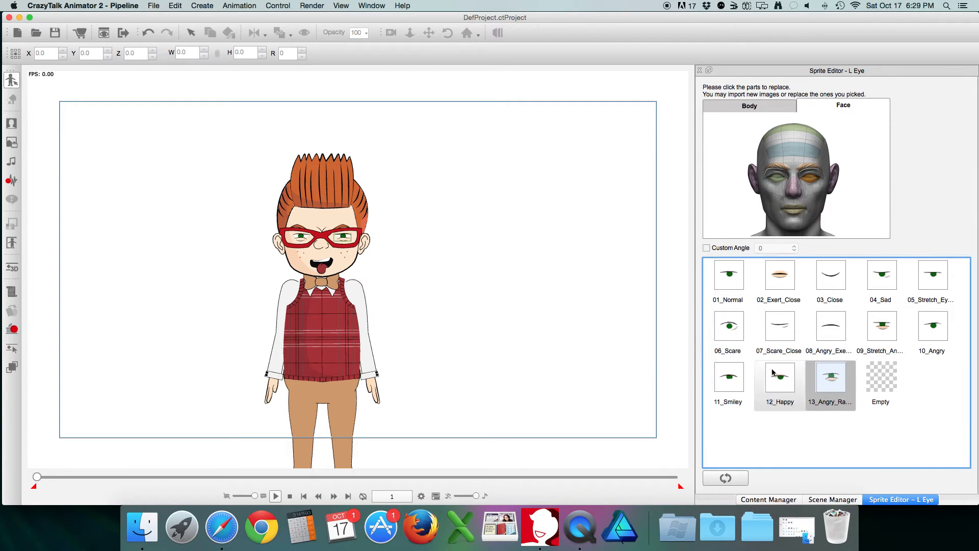
Set Thaddeus's mouth to the grunt sprite and close the Sprite Editor
{"action": "left_click", "coordinate": [327, 263]}
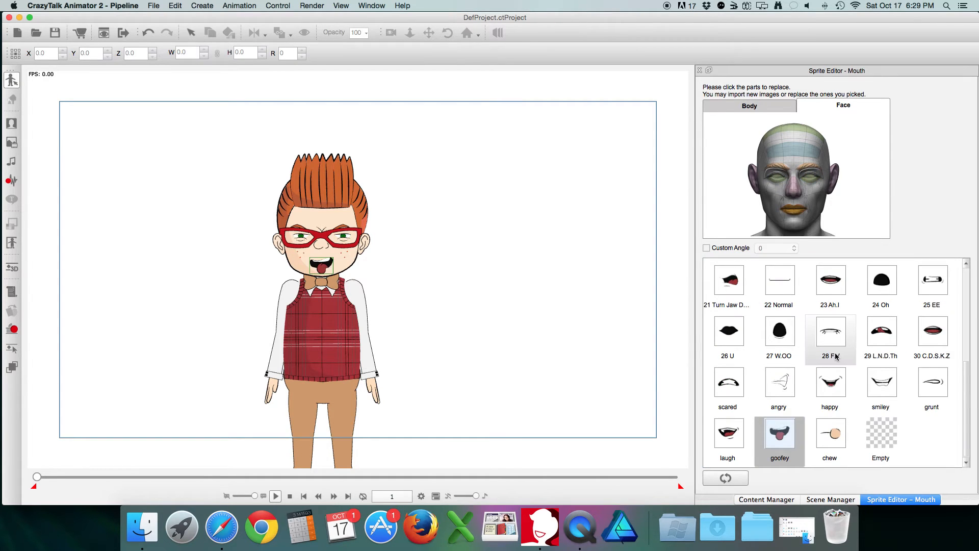
{"action": "left_click", "coordinate": [937, 384]}
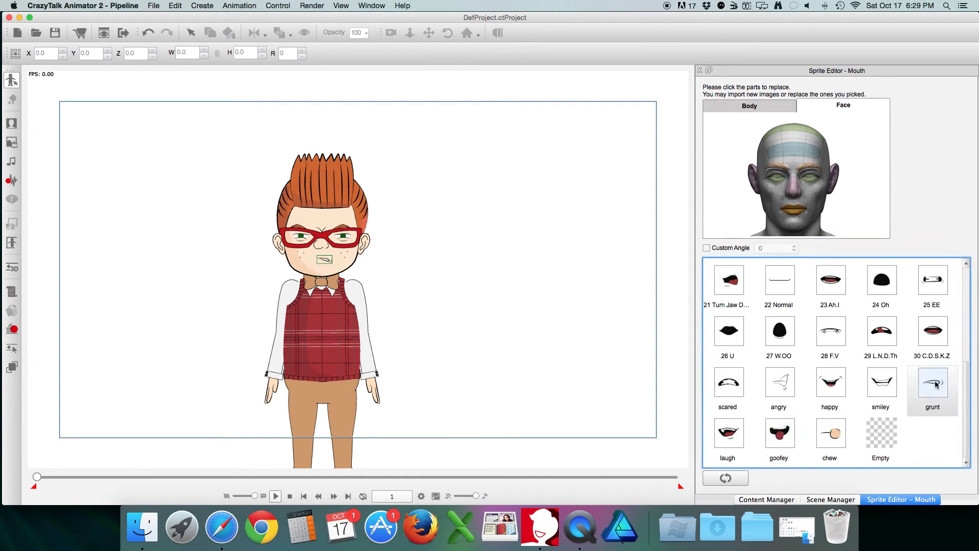
{"action": "left_click", "coordinate": [700, 70]}
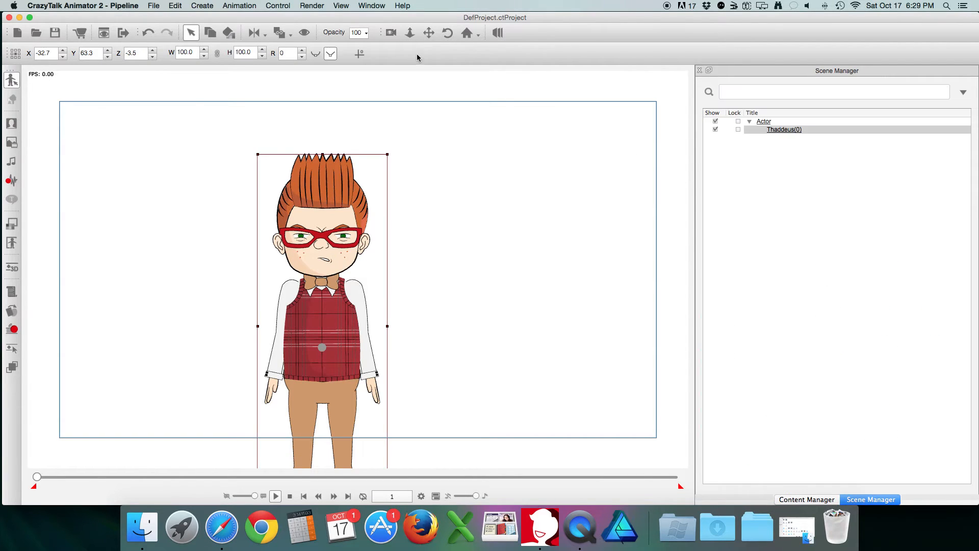
Frame Thaddeus's face in close-up and bring up the Sprite Editor for his mouth
{"action": "left_click", "coordinate": [429, 35]}
{"action": "scroll", "coordinate": [387, 308], "scroll_direction": "up", "scroll_amount": 3}
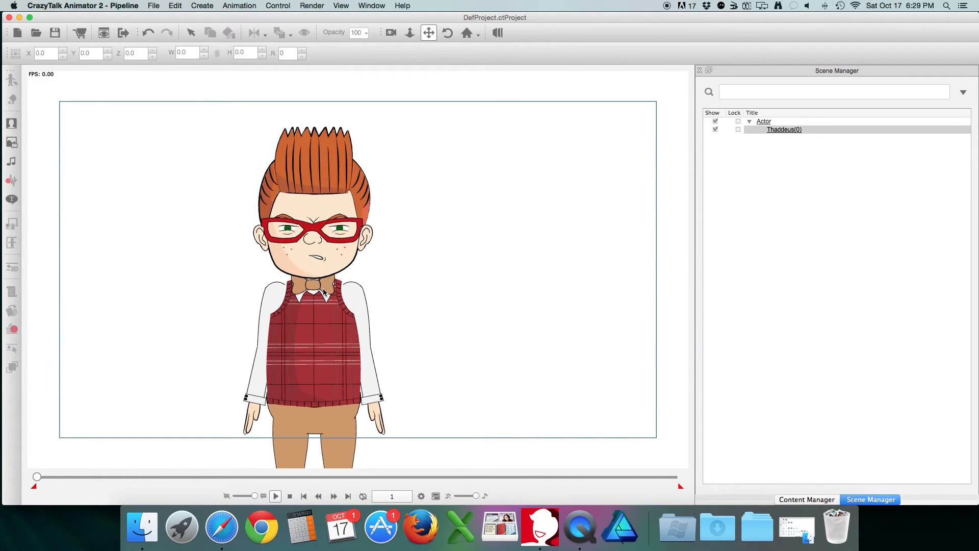
{"action": "left_click_drag", "start_coordinate": [328, 301], "coordinate": [362, 402]}
{"action": "scroll", "coordinate": [362, 403], "scroll_direction": "up", "scroll_amount": 5}
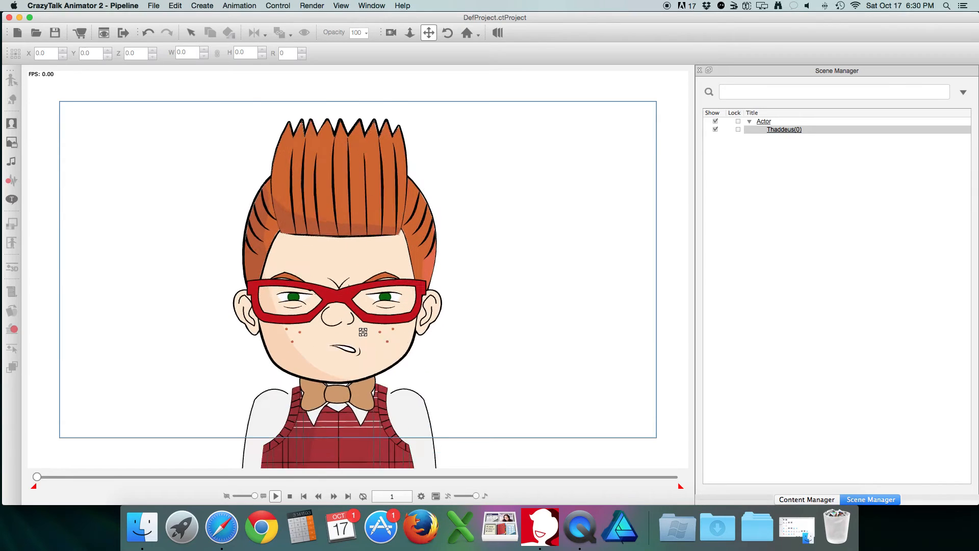
{"action": "double_click", "coordinate": [341, 359]}
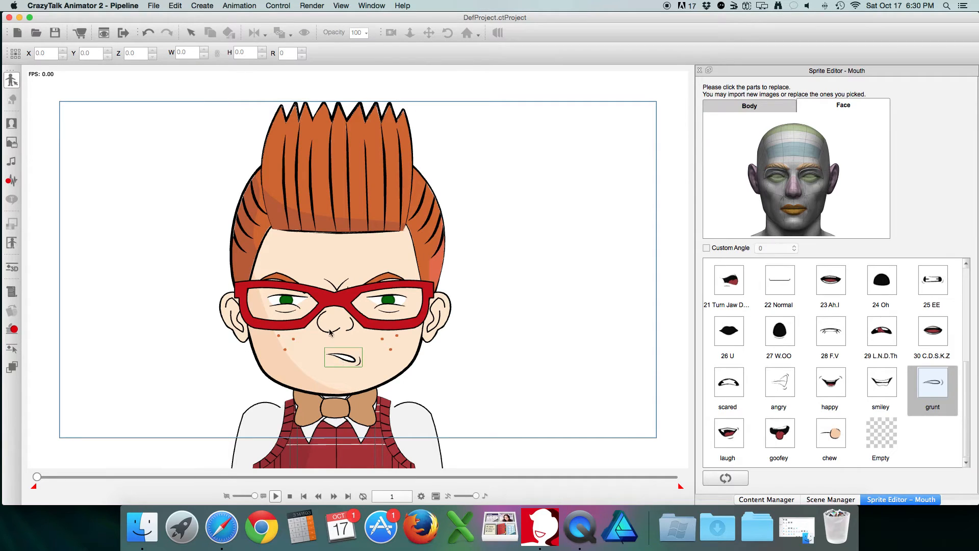
Try enlarging Thaddeus's mouth to 163.4 and rotating it to 353 in the 2D Motion Key Editor, reset it, and close the editor
{"action": "left_click", "coordinate": [12, 349]}
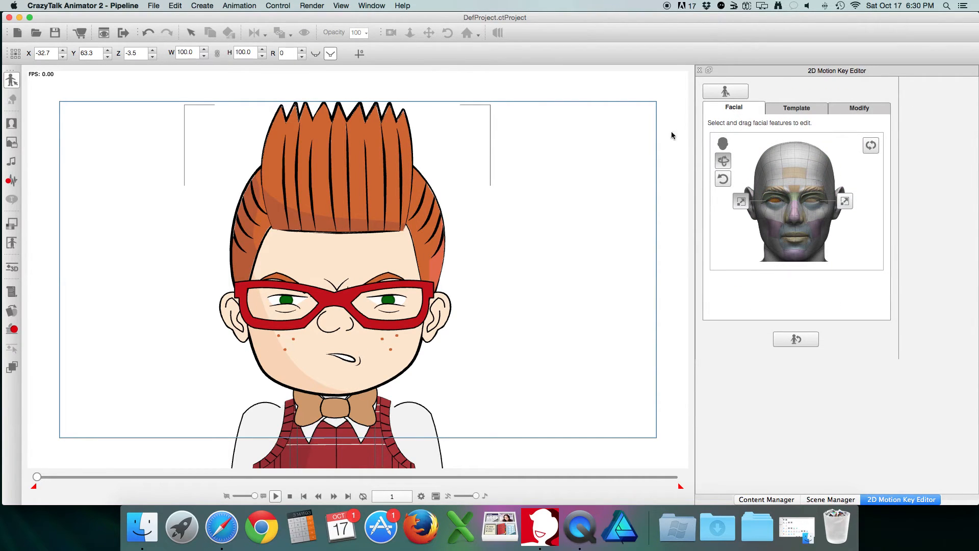
{"action": "left_click", "coordinate": [729, 91]}
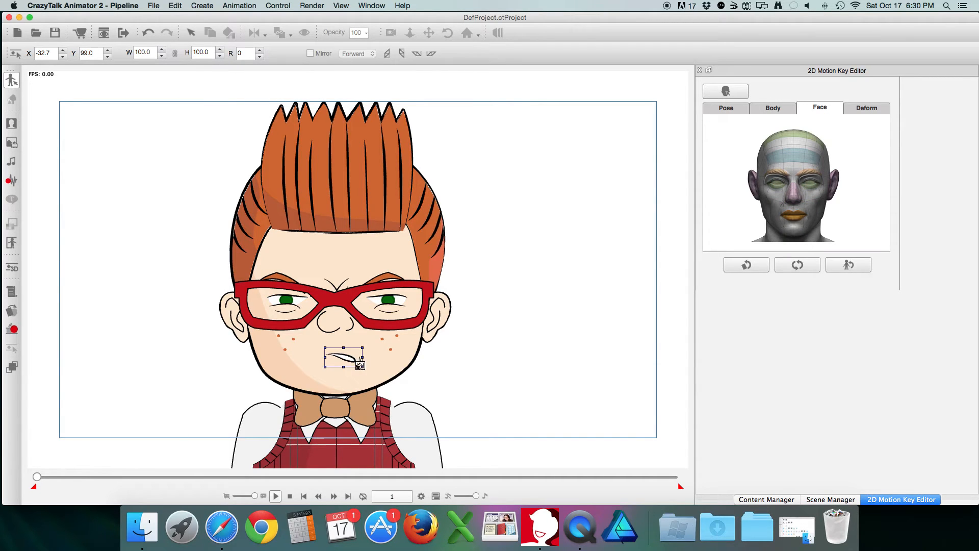
{"action": "left_click_drag", "start_coordinate": [362, 367], "coordinate": [378, 378]}
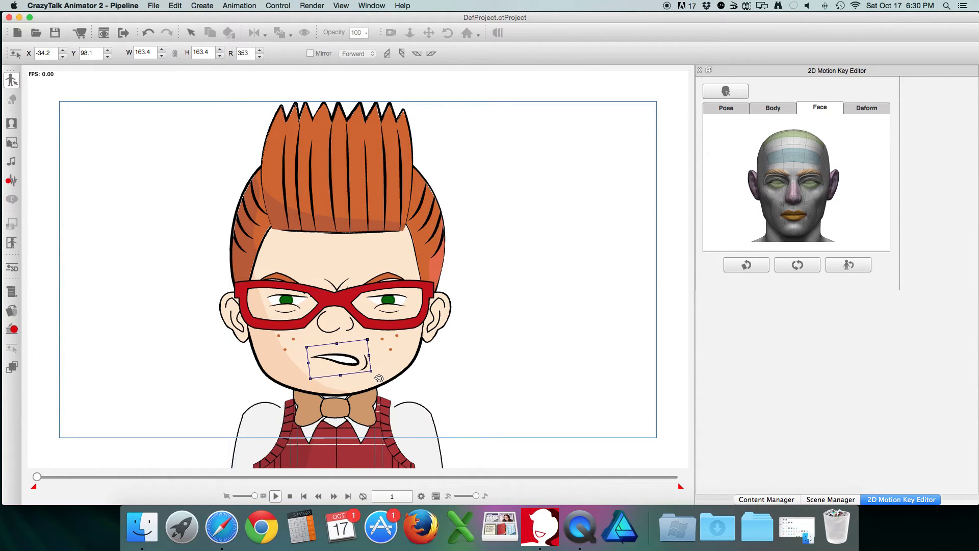
{"action": "left_click", "coordinate": [797, 266]}
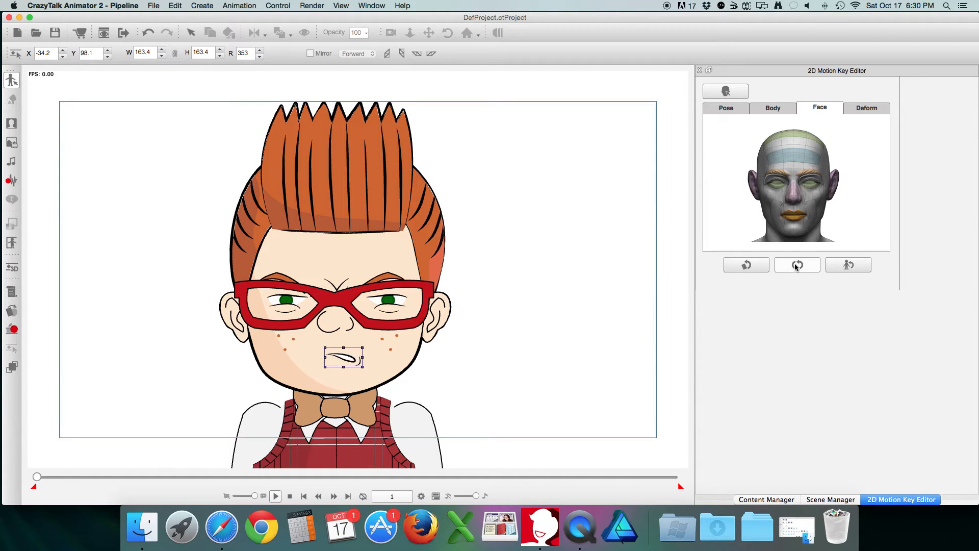
{"action": "left_click", "coordinate": [699, 70]}
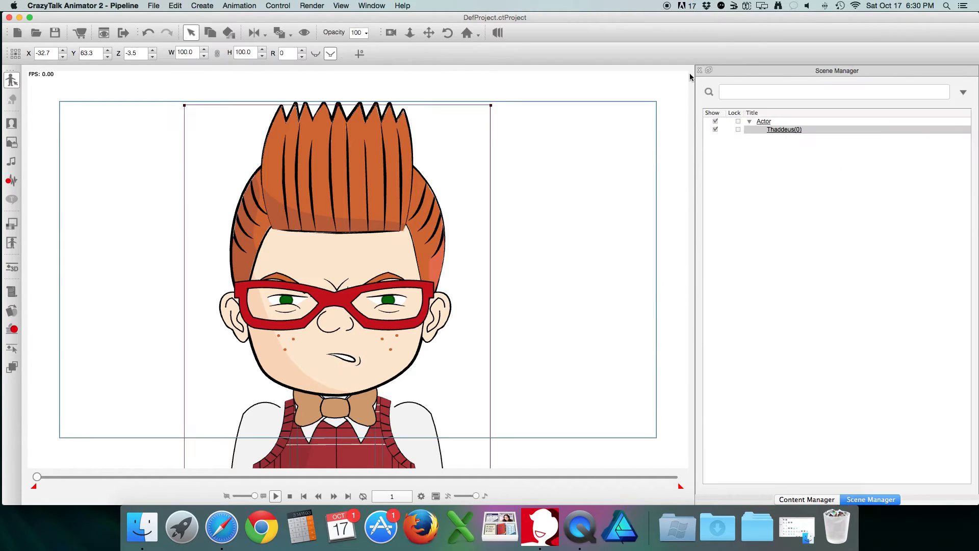
Show Thaddeus's full body again and start a new, empty project in place of the current one
{"action": "left_click", "coordinate": [555, 149]}
{"action": "left_click", "coordinate": [428, 32]}
{"action": "scroll", "coordinate": [494, 177], "scroll_direction": "down", "scroll_amount": 5}
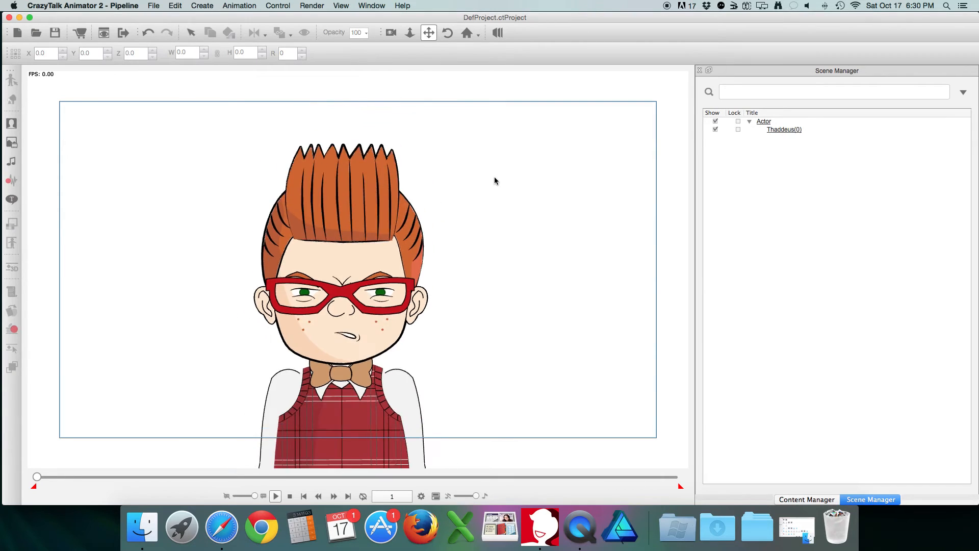
{"action": "scroll", "coordinate": [494, 176], "scroll_direction": "down", "scroll_amount": 4}
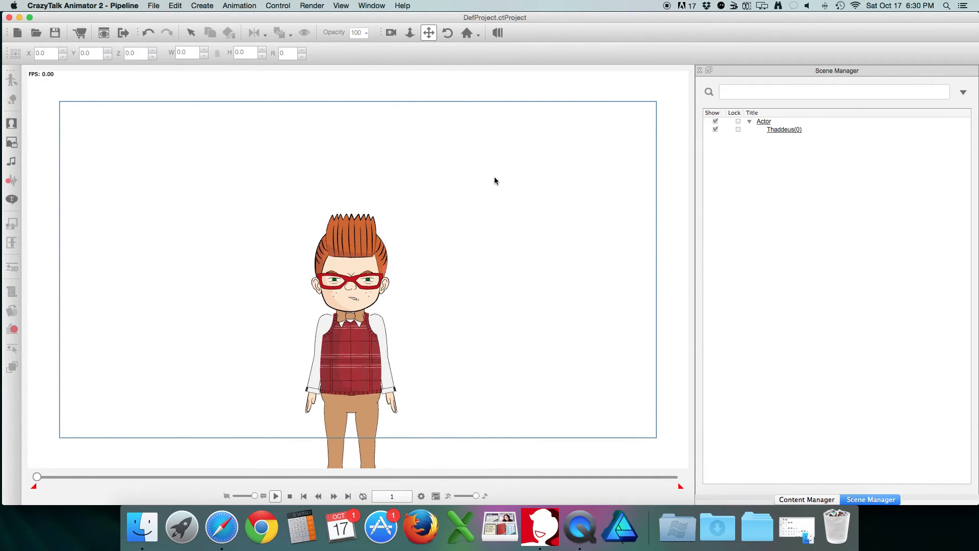
{"action": "left_click_drag", "start_coordinate": [370, 224], "coordinate": [341, 163]}
{"action": "left_click", "coordinate": [16, 33]}
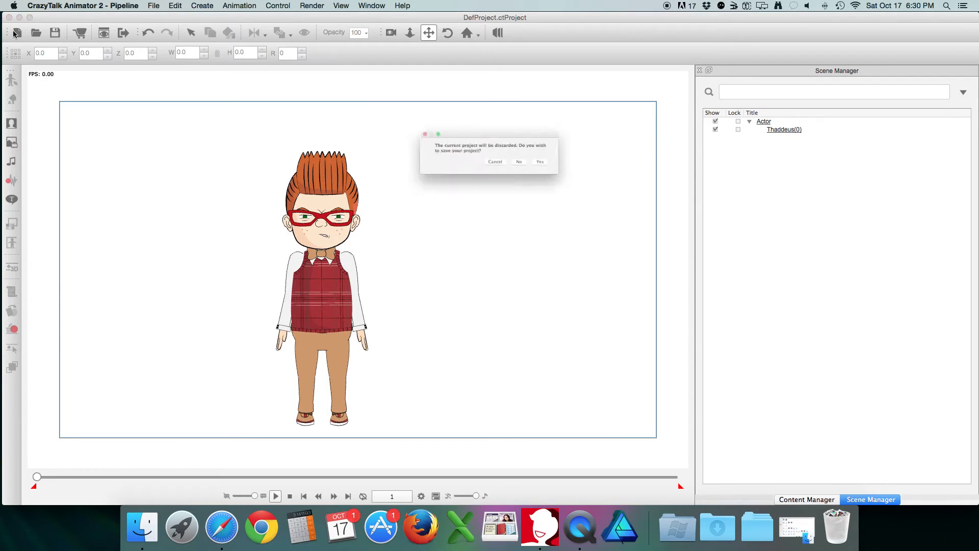
{"action": "left_click", "coordinate": [538, 168]}
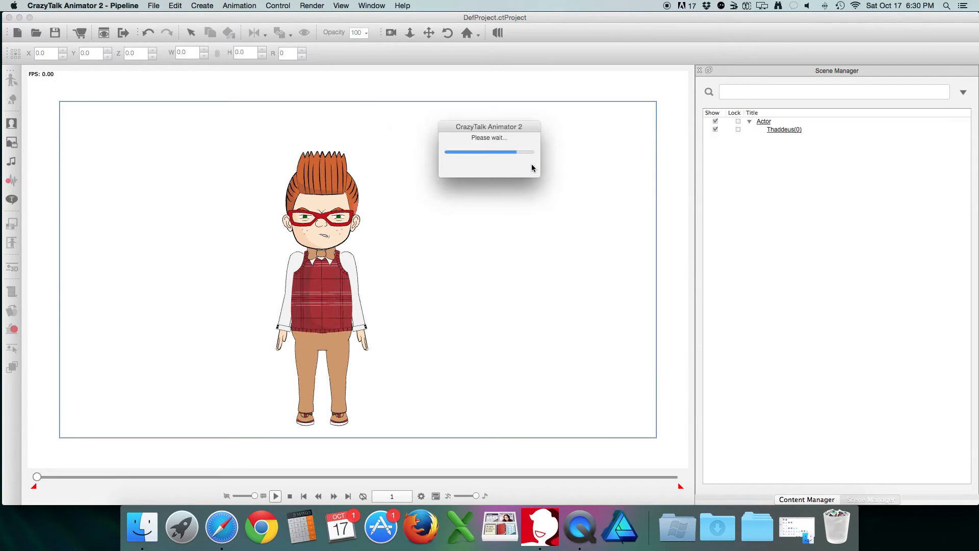
Add the Book prop from the Toons Unlimited > Thaddeus scene props to the middle of the stage
{"action": "left_click", "coordinate": [788, 500]}
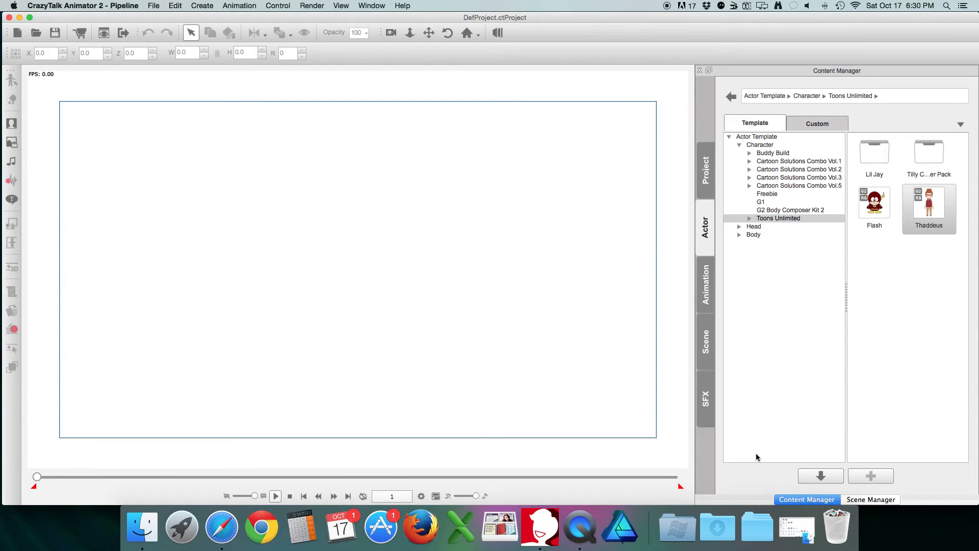
{"action": "left_click", "coordinate": [708, 338]}
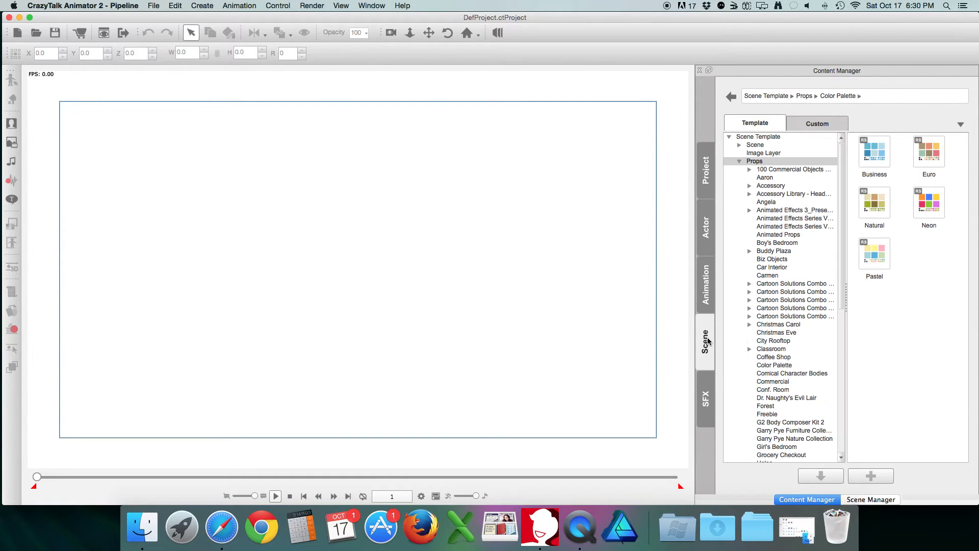
{"action": "scroll", "coordinate": [788, 334], "scroll_direction": "down", "scroll_amount": 10}
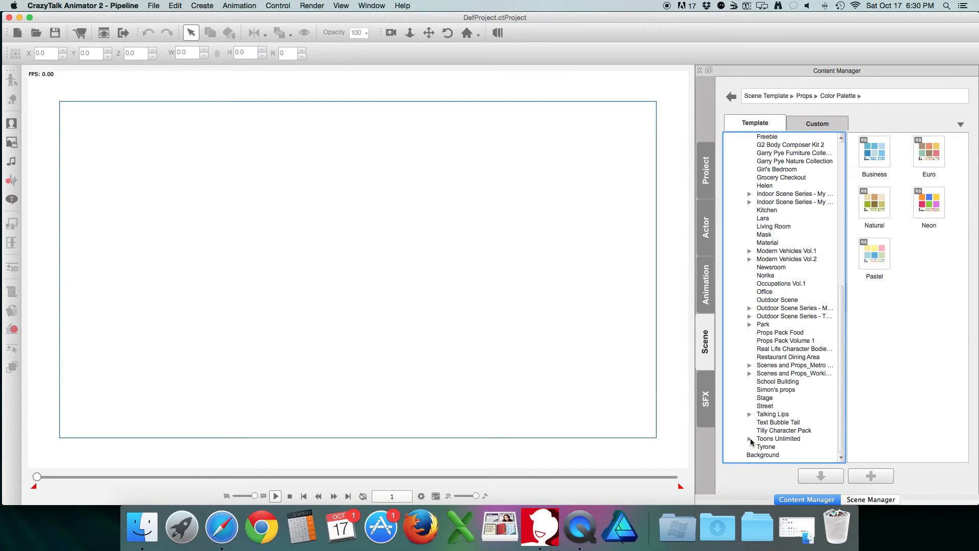
{"action": "left_click", "coordinate": [749, 439]}
{"action": "scroll", "coordinate": [773, 434], "scroll_direction": "down", "scroll_amount": 4}
{"action": "left_click", "coordinate": [773, 431]}
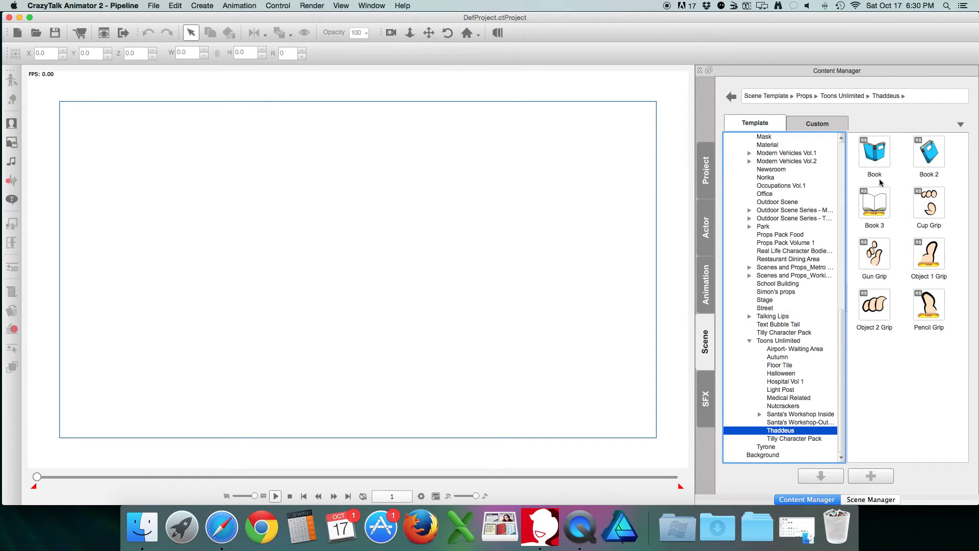
{"action": "left_click_drag", "start_coordinate": [876, 156], "coordinate": [386, 316]}
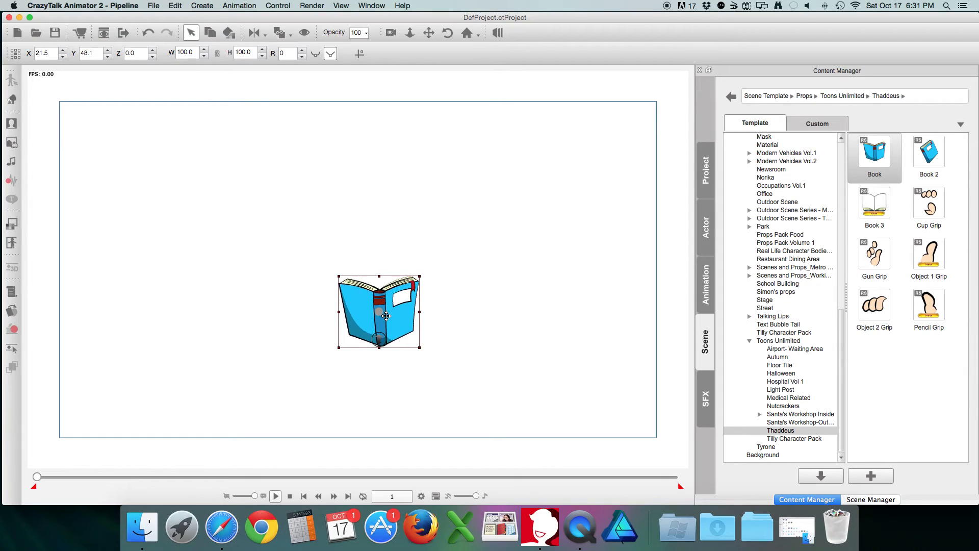
Add the Thaddeus character from the Toons Unlimited actor templates and place him in front of the book
{"action": "left_click", "coordinate": [869, 500]}
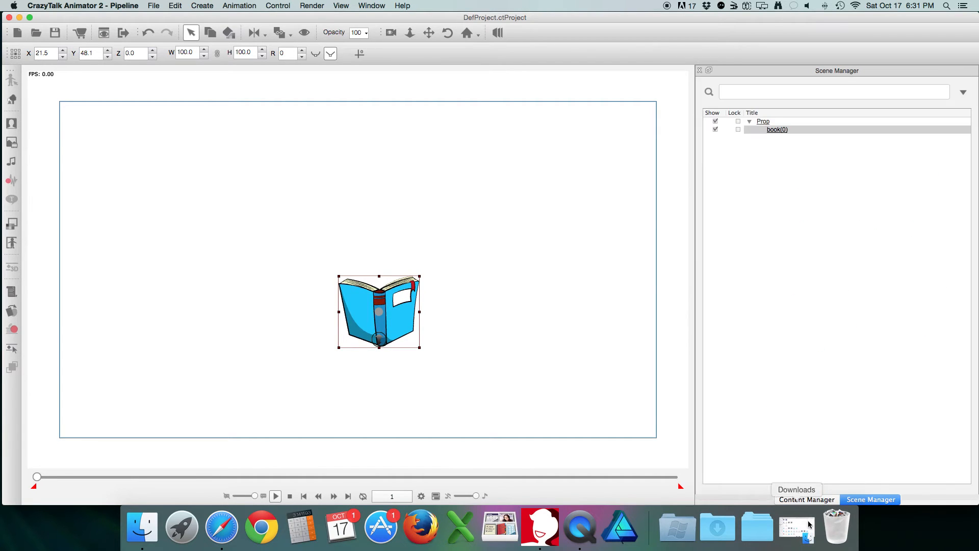
{"action": "left_click", "coordinate": [807, 502]}
{"action": "left_click", "coordinate": [708, 269]}
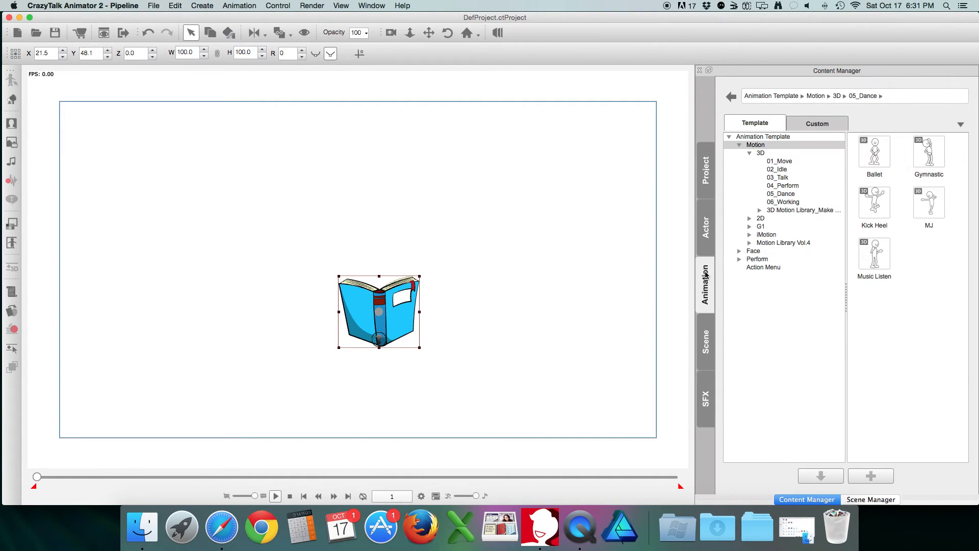
{"action": "left_click", "coordinate": [707, 227]}
{"action": "left_click", "coordinate": [927, 203]}
{"action": "left_click_drag", "start_coordinate": [927, 202], "coordinate": [257, 229]}
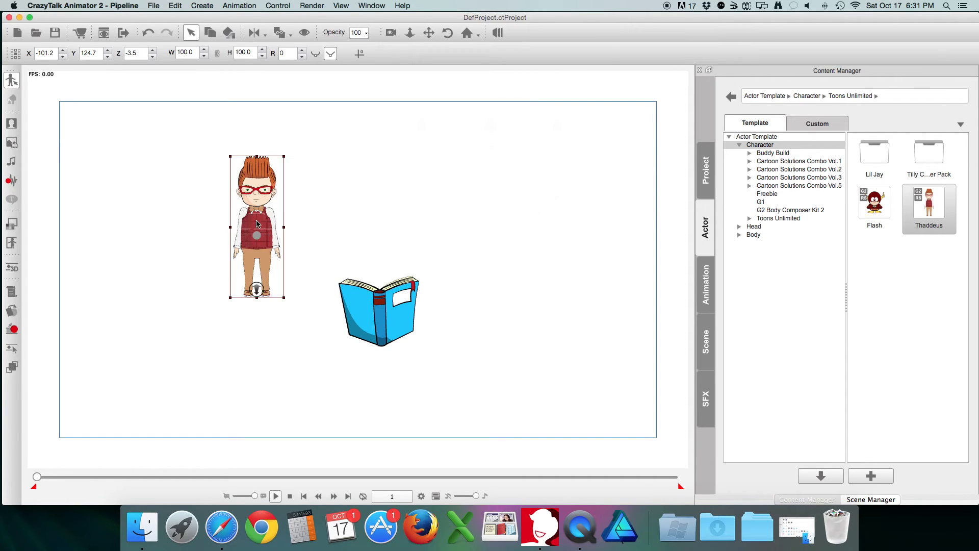
{"action": "left_click_drag", "start_coordinate": [262, 195], "coordinate": [362, 264]}
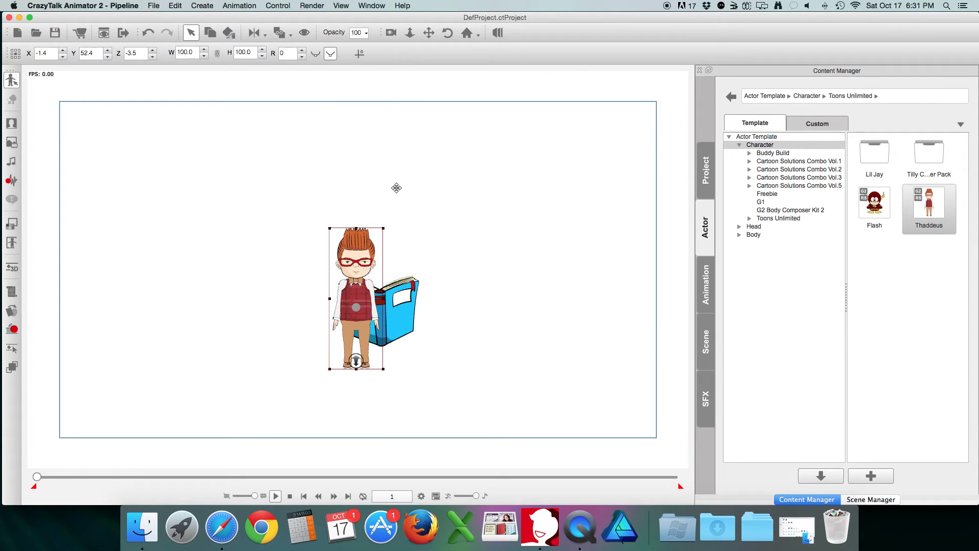
Move the book prop away from Thaddeus to the empty area on the left of him and deselect it
{"action": "left_click", "coordinate": [429, 33]}
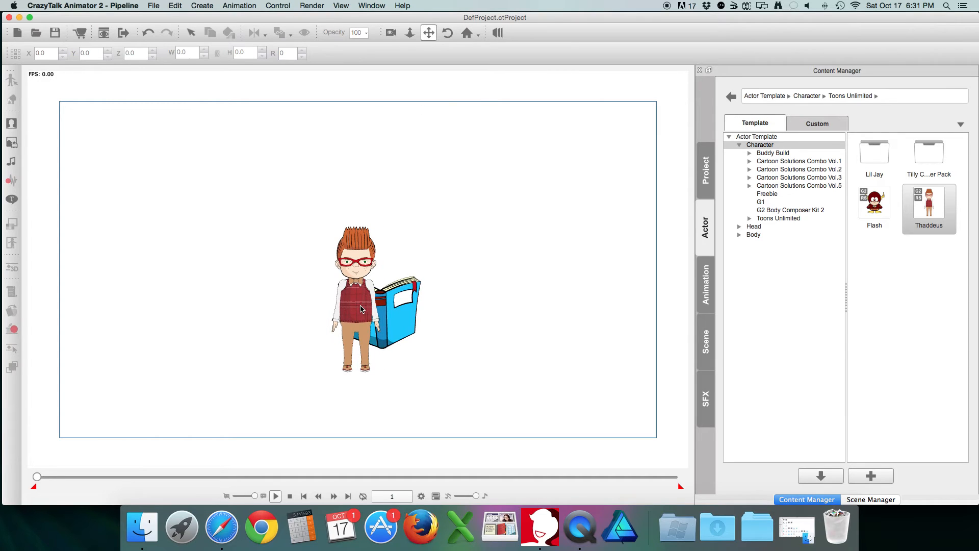
{"action": "scroll", "coordinate": [360, 309], "scroll_direction": "up", "scroll_amount": 5}
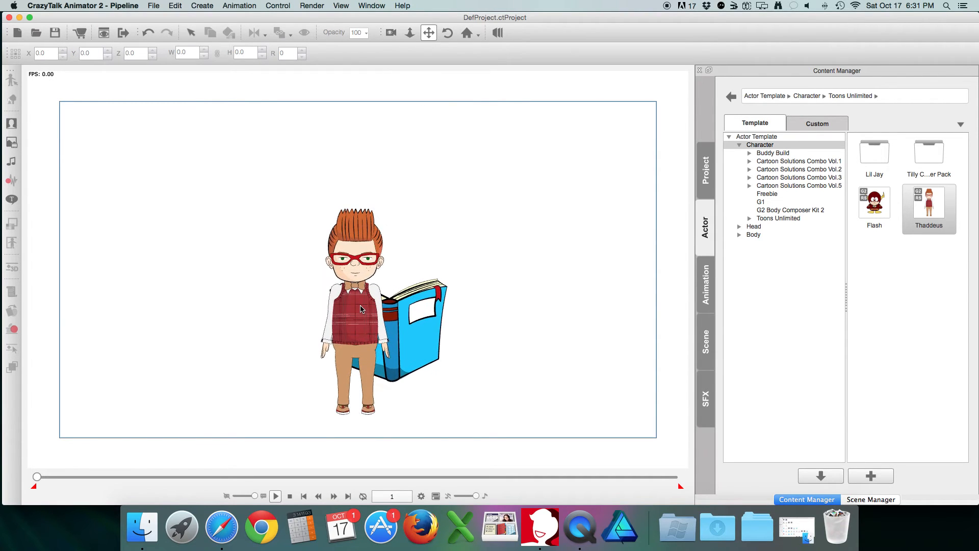
{"action": "scroll", "coordinate": [360, 309], "scroll_direction": "up", "scroll_amount": 5}
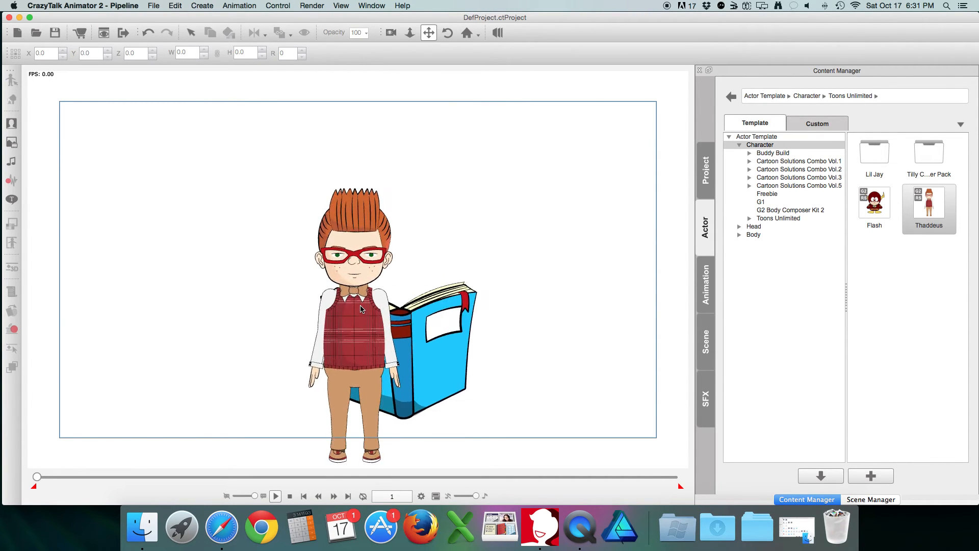
{"action": "left_click_drag", "start_coordinate": [350, 341], "coordinate": [347, 266]}
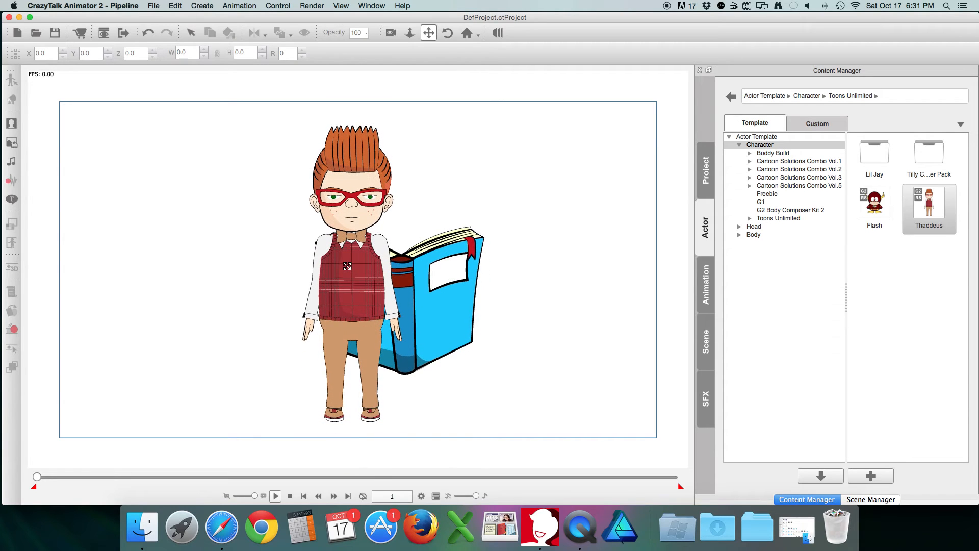
{"action": "key", "text": "Escape"}
{"action": "left_click", "coordinate": [433, 280]}
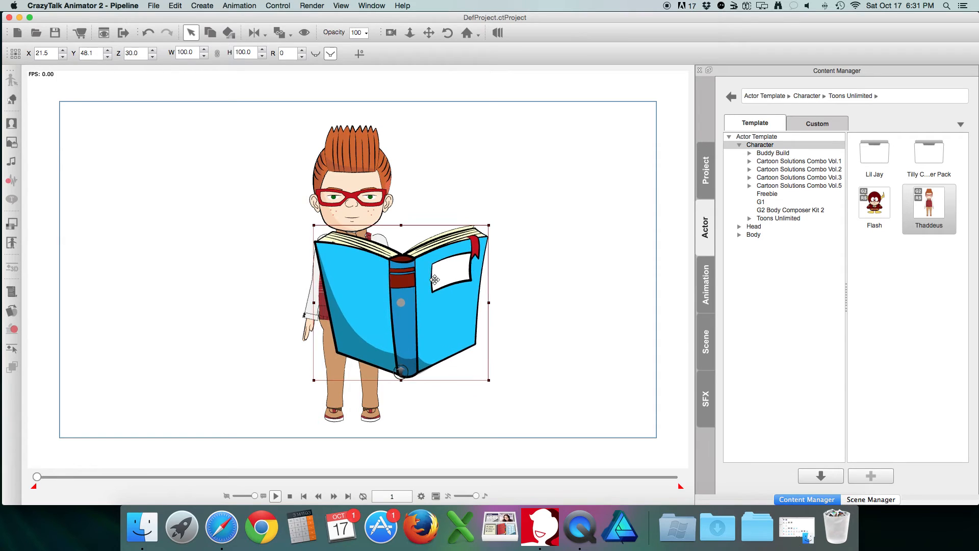
{"action": "left_click_drag", "start_coordinate": [435, 280], "coordinate": [187, 237]}
{"action": "left_click", "coordinate": [511, 318]}
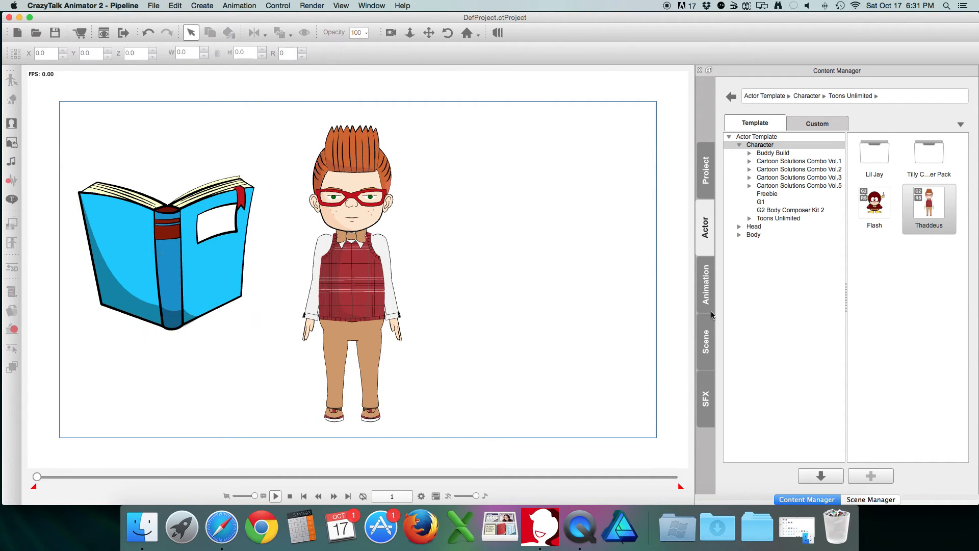
Add the Student Chair_02 prop from the Classroom > Chair props behind Thaddeus and raise Thaddeus up to the seat
{"action": "left_click", "coordinate": [706, 350]}
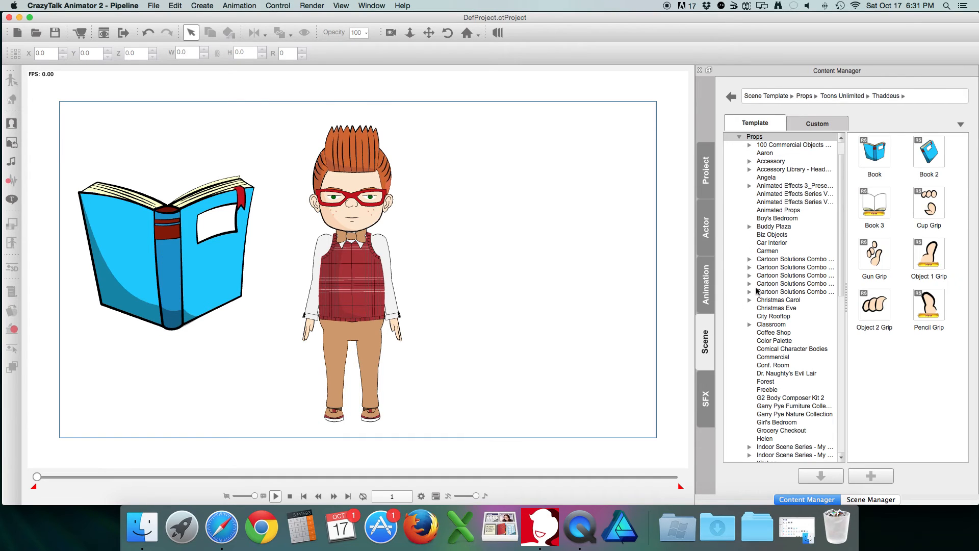
{"action": "left_click", "coordinate": [769, 332]}
{"action": "left_click", "coordinate": [770, 326]}
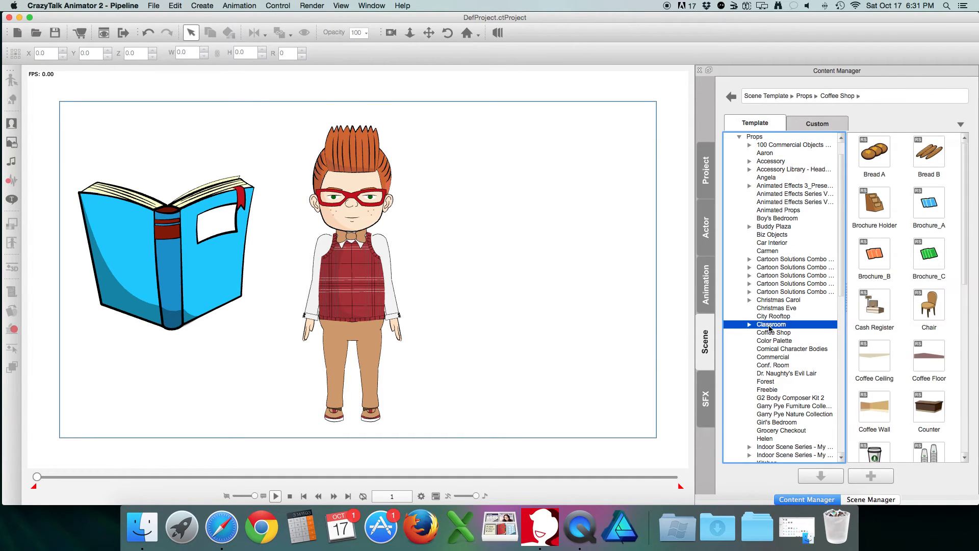
{"action": "double_click", "coordinate": [928, 169]}
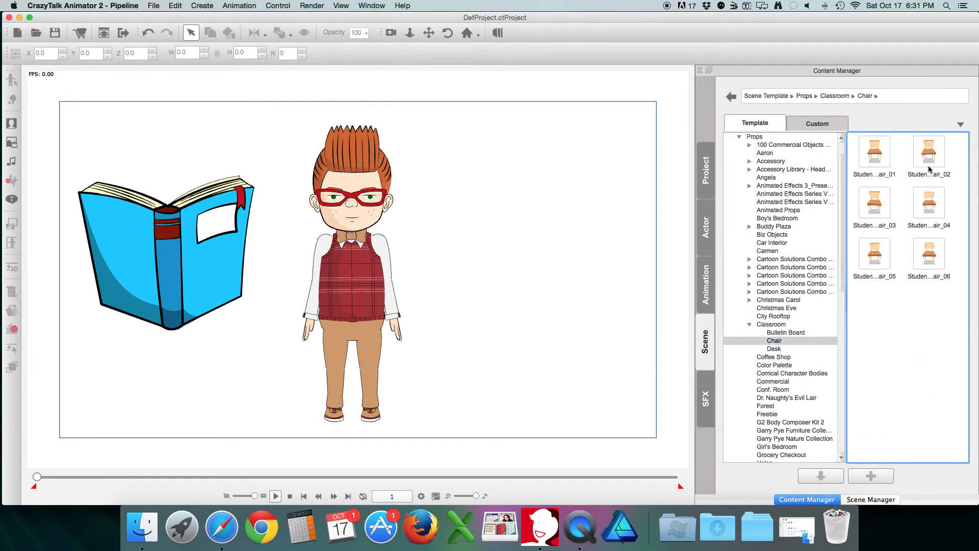
{"action": "left_click_drag", "start_coordinate": [931, 154], "coordinate": [359, 303]}
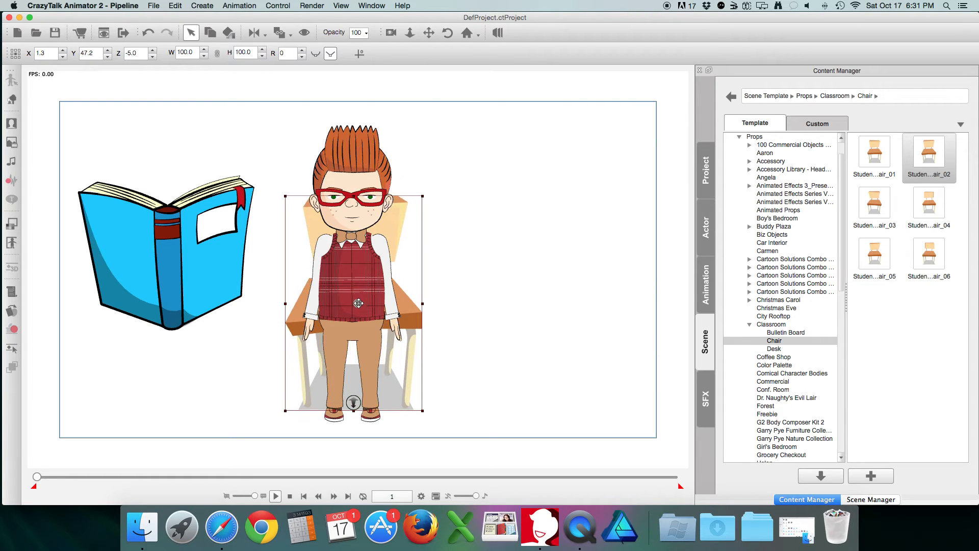
{"action": "left_click", "coordinate": [361, 263]}
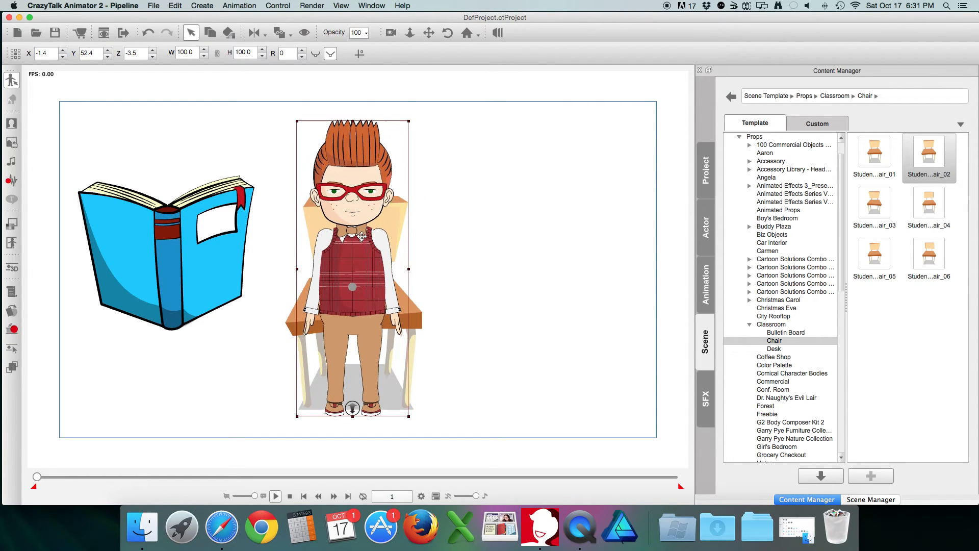
{"action": "left_click_drag", "start_coordinate": [361, 236], "coordinate": [360, 223]}
In the 3D Motion Key Editor, move Thaddeus's hip so his torso rests on the chair seat with his legs folded forward
{"action": "left_click", "coordinate": [12, 269]}
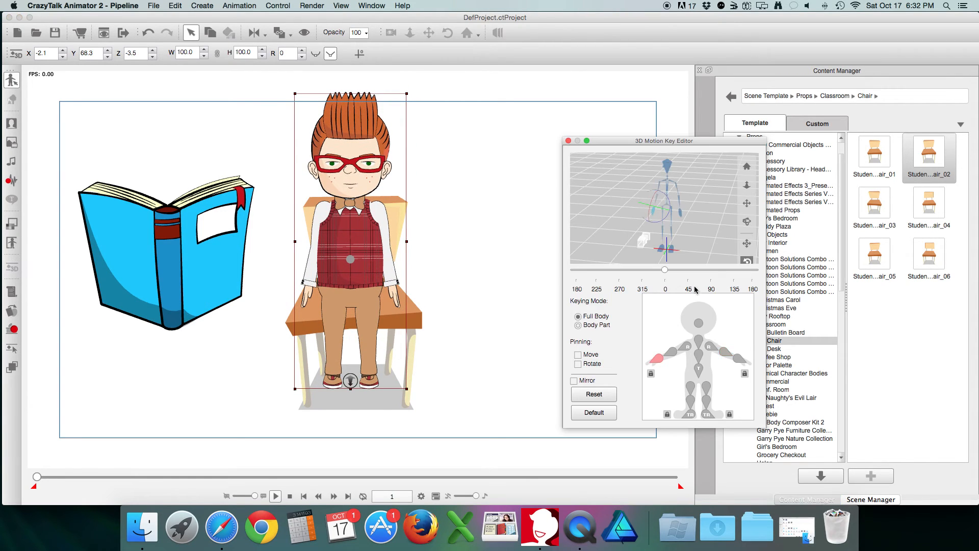
{"action": "left_click", "coordinate": [698, 371]}
{"action": "mouse_move", "coordinate": [666, 223]}
{"action": "left_mouse_down"}
{"action": "mouse_move", "coordinate": [669, 197]}
{"action": "mouse_move", "coordinate": [669, 209]}
{"action": "left_mouse_up"}
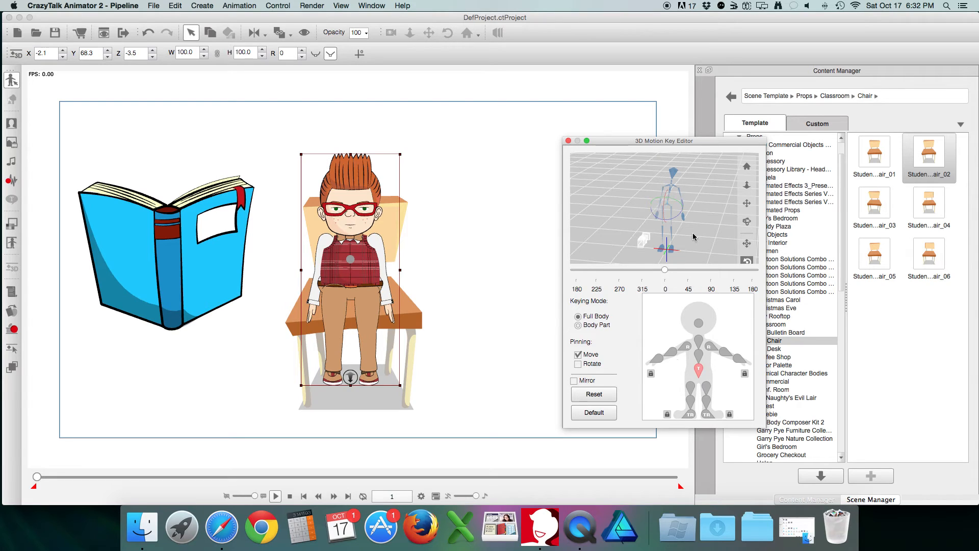
{"action": "left_click_drag", "start_coordinate": [667, 203], "coordinate": [657, 285]}
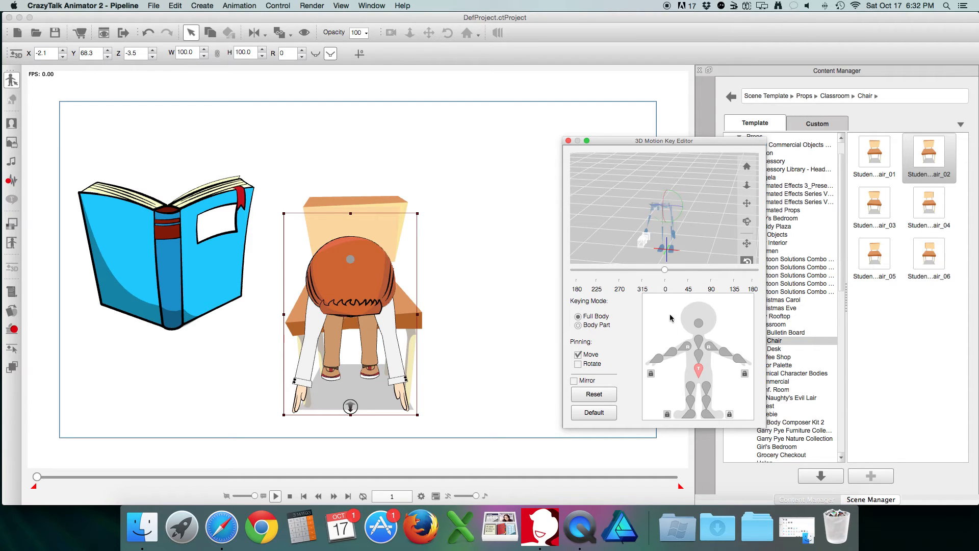
{"action": "left_click_drag", "start_coordinate": [665, 220], "coordinate": [675, 166]}
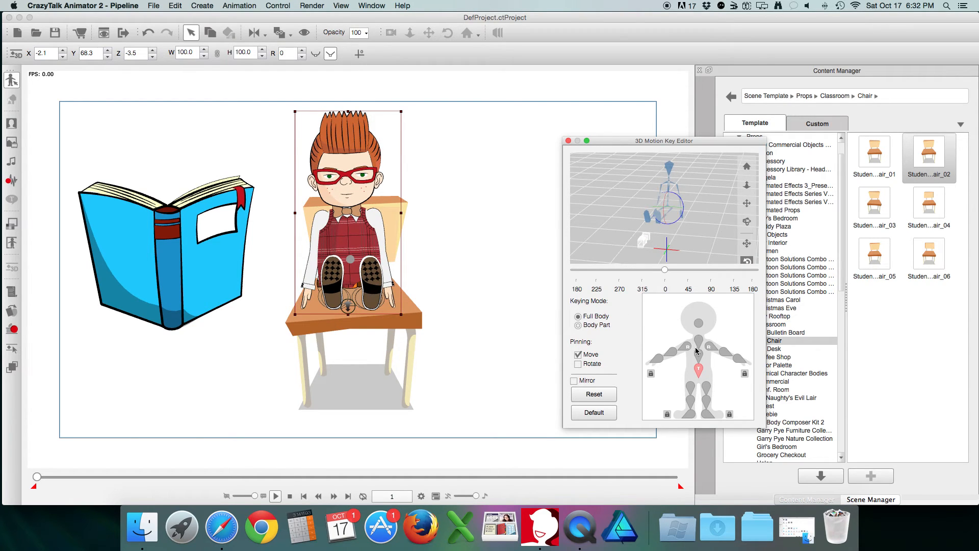
Rotate both of Thaddeus's lower legs down over the seat's front edge and fine-tune the hip position
{"action": "left_click", "coordinate": [691, 406]}
{"action": "left_click_drag", "start_coordinate": [659, 202], "coordinate": [656, 238]}
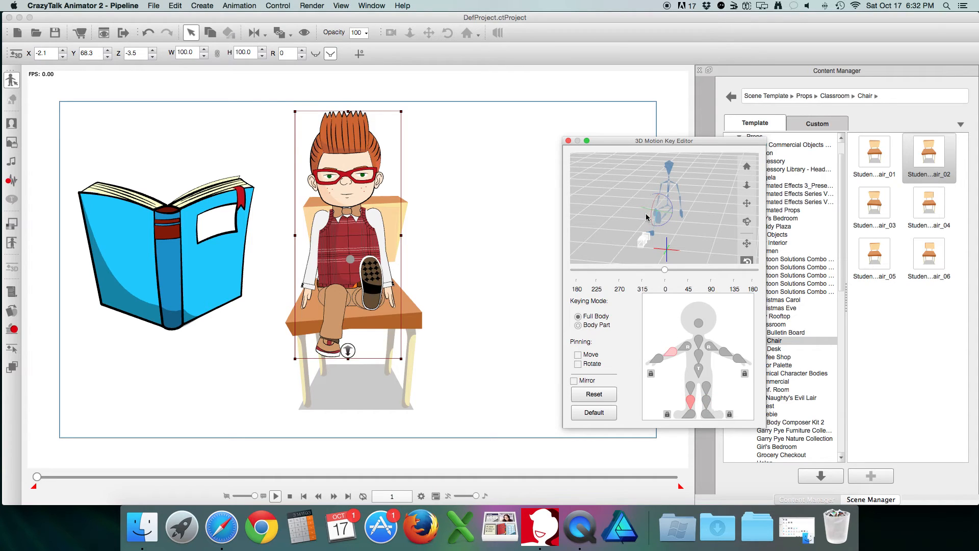
{"action": "mouse_move", "coordinate": [652, 216]}
{"action": "left_mouse_down"}
{"action": "mouse_move", "coordinate": [658, 202]}
{"action": "mouse_move", "coordinate": [656, 230]}
{"action": "mouse_move", "coordinate": [658, 218]}
{"action": "left_mouse_up"}
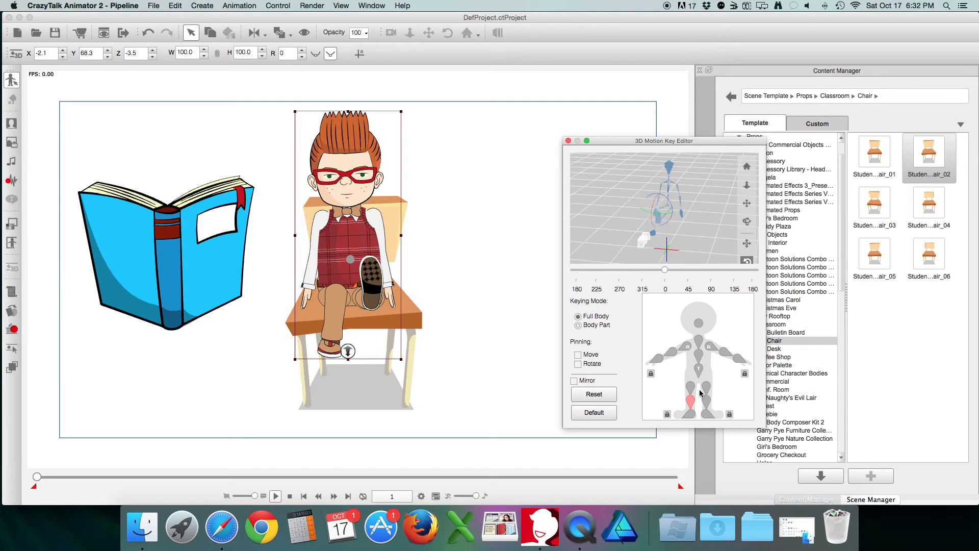
{"action": "left_click", "coordinate": [706, 402]}
{"action": "left_click_drag", "start_coordinate": [662, 228], "coordinate": [662, 260]}
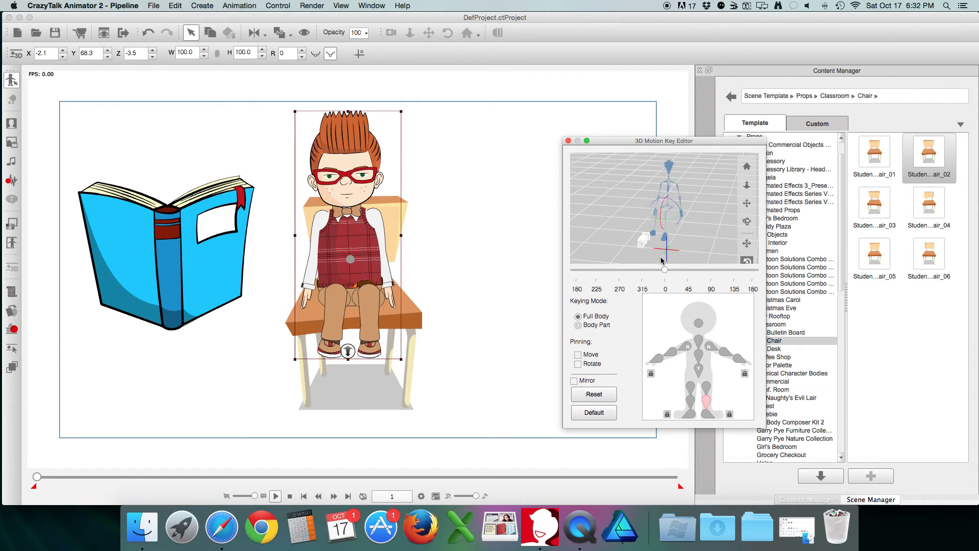
{"action": "left_click", "coordinate": [699, 368]}
{"action": "left_click_drag", "start_coordinate": [662, 203], "coordinate": [662, 209]}
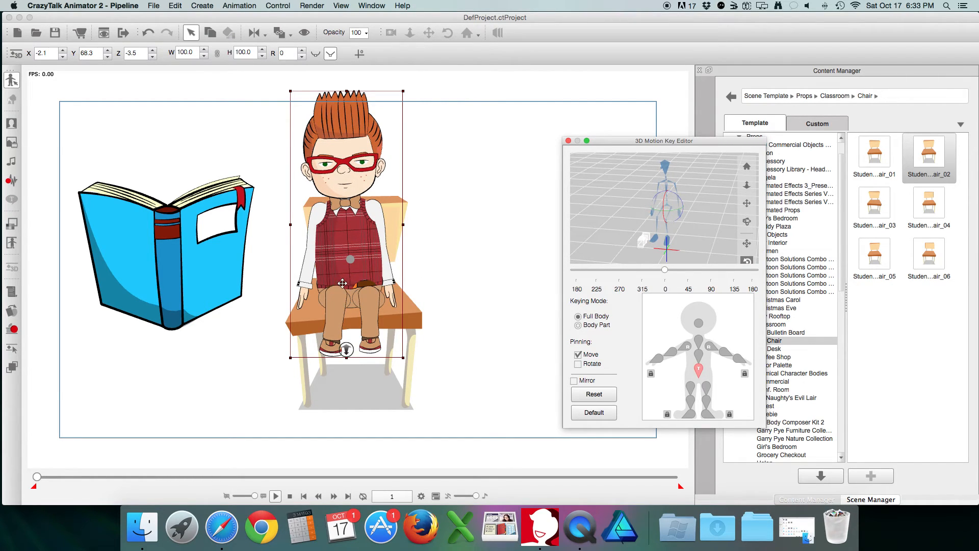
Examine the joint masks of Thaddeus's wrist and waist in the Runtime Composer and close it
{"action": "left_click", "coordinate": [11, 243]}
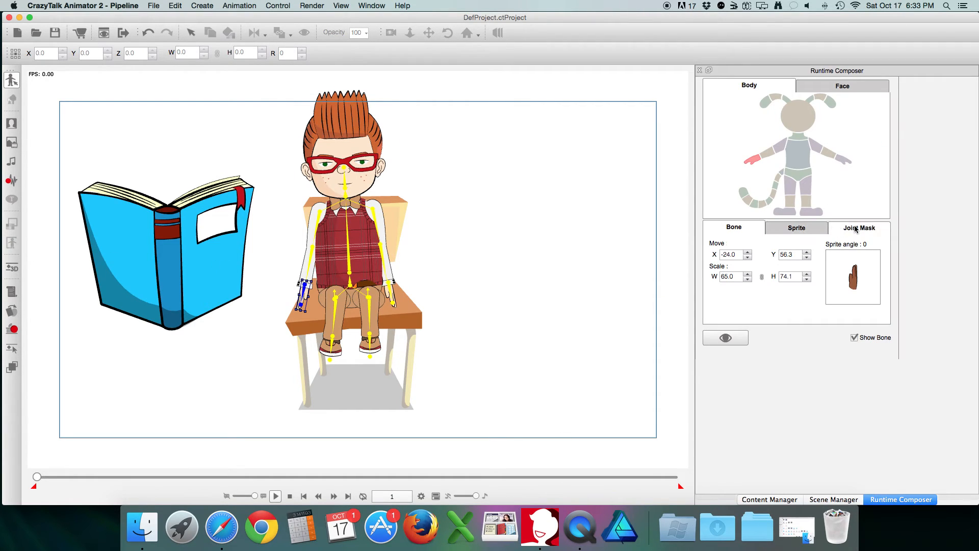
{"action": "left_click", "coordinate": [856, 229]}
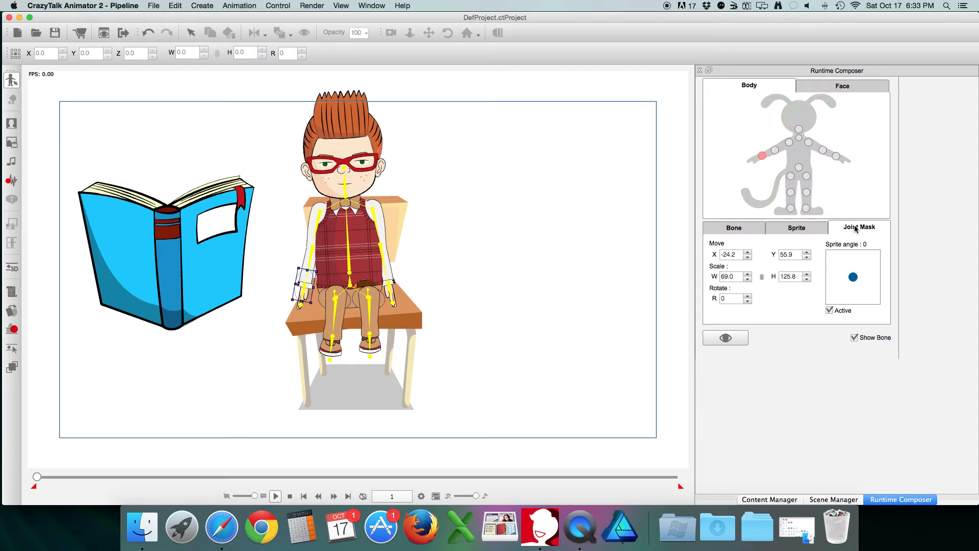
{"action": "left_click", "coordinate": [799, 169]}
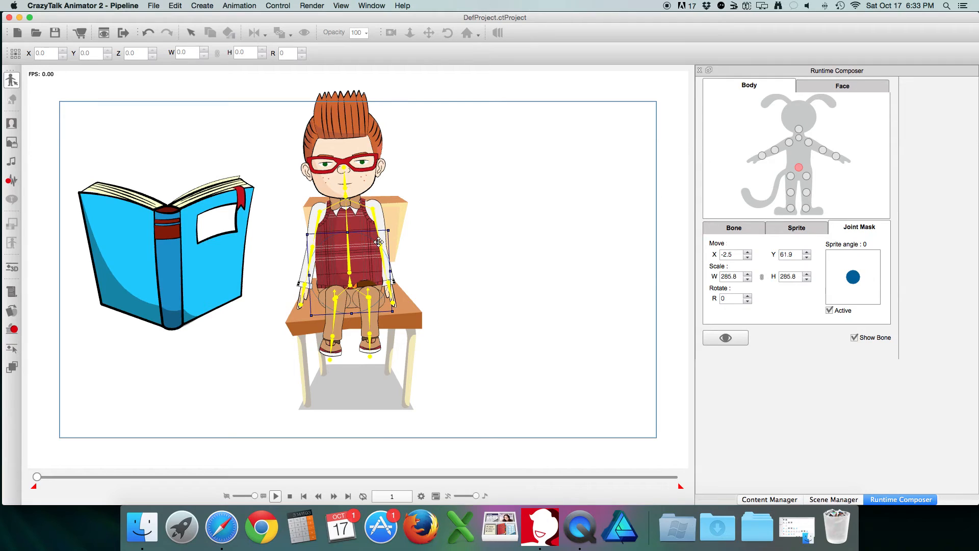
{"action": "left_click", "coordinate": [700, 73]}
Move the book in front of Thaddeus's chest and scale it down to 49.6 in width and height
{"action": "left_click_drag", "start_coordinate": [213, 226], "coordinate": [392, 226]}
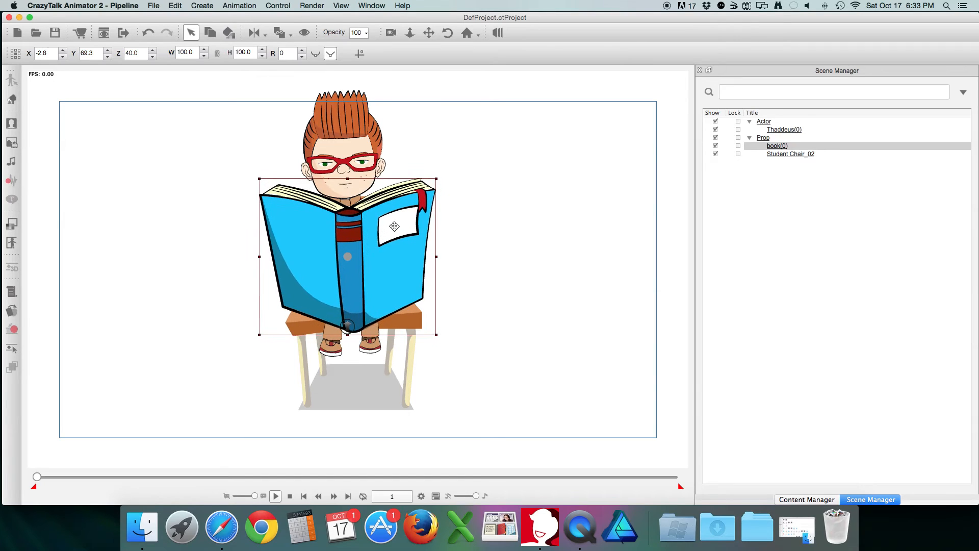
{"action": "left_click_drag", "start_coordinate": [437, 180], "coordinate": [361, 248]}
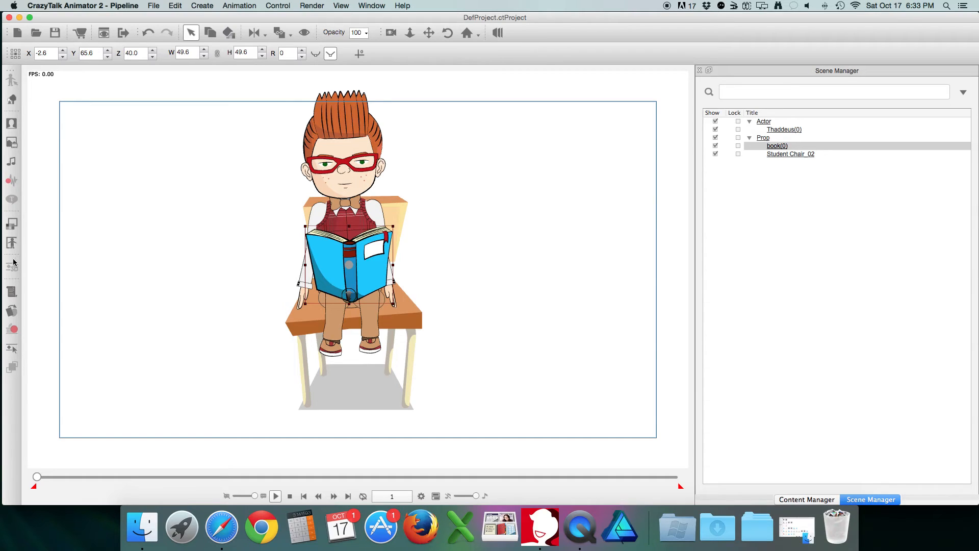
Pose both of Thaddeus's arms in the 3D Motion Key Editor so his hands are tucked behind the book, and close the editor
{"action": "left_click", "coordinate": [370, 172]}
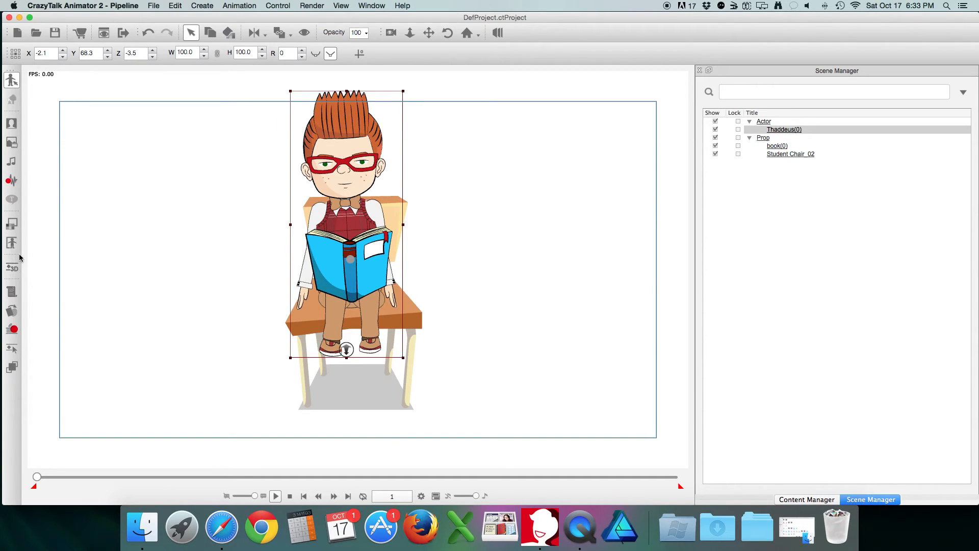
{"action": "left_click", "coordinate": [12, 267]}
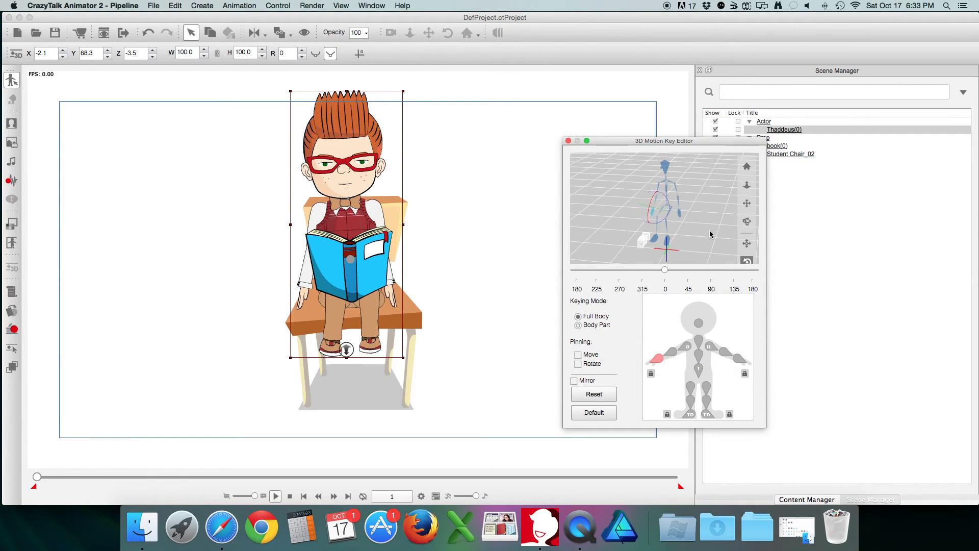
{"action": "left_click_drag", "start_coordinate": [649, 215], "coordinate": [654, 318]}
{"action": "left_click", "coordinate": [674, 350]}
{"action": "left_click_drag", "start_coordinate": [656, 212], "coordinate": [675, 206]}
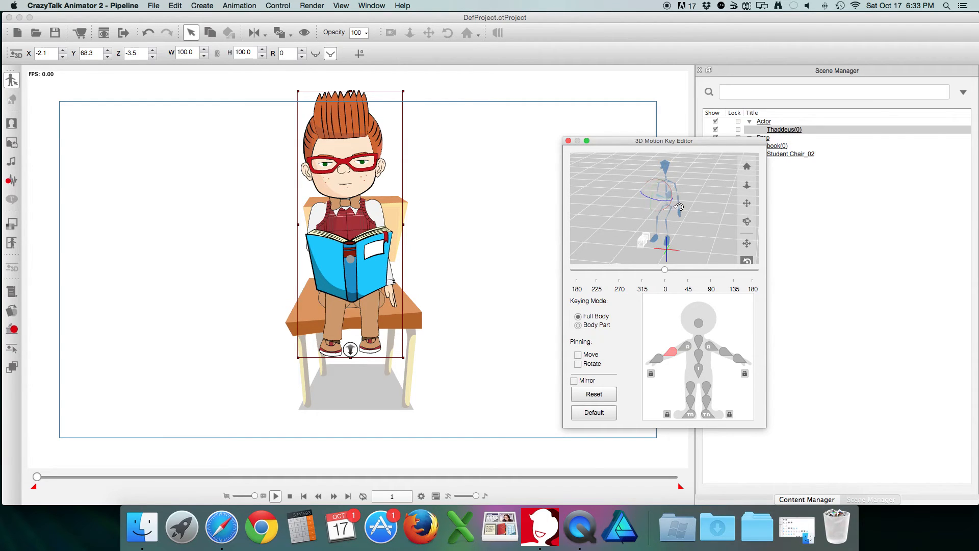
{"action": "left_click", "coordinate": [728, 357]}
{"action": "left_click_drag", "start_coordinate": [672, 207], "coordinate": [669, 160]}
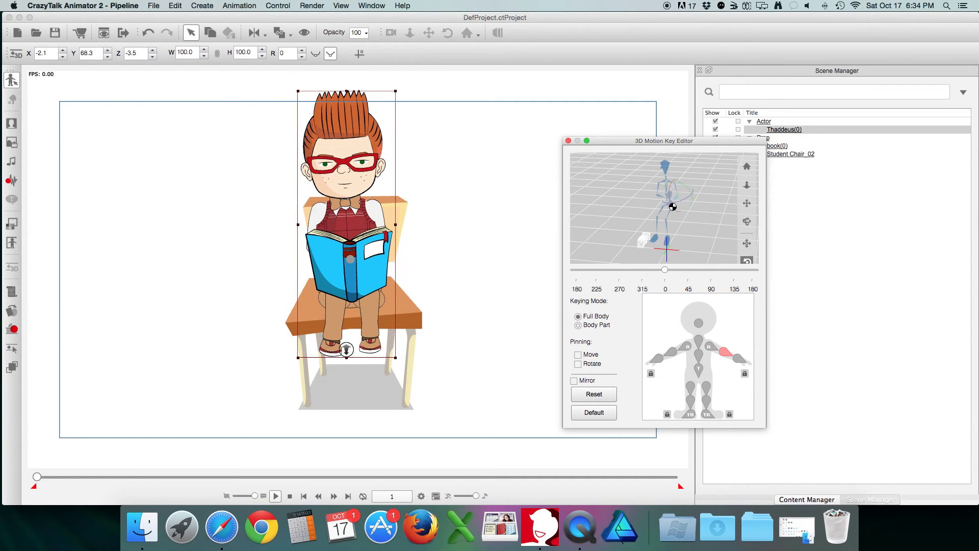
{"action": "left_click", "coordinate": [441, 220]}
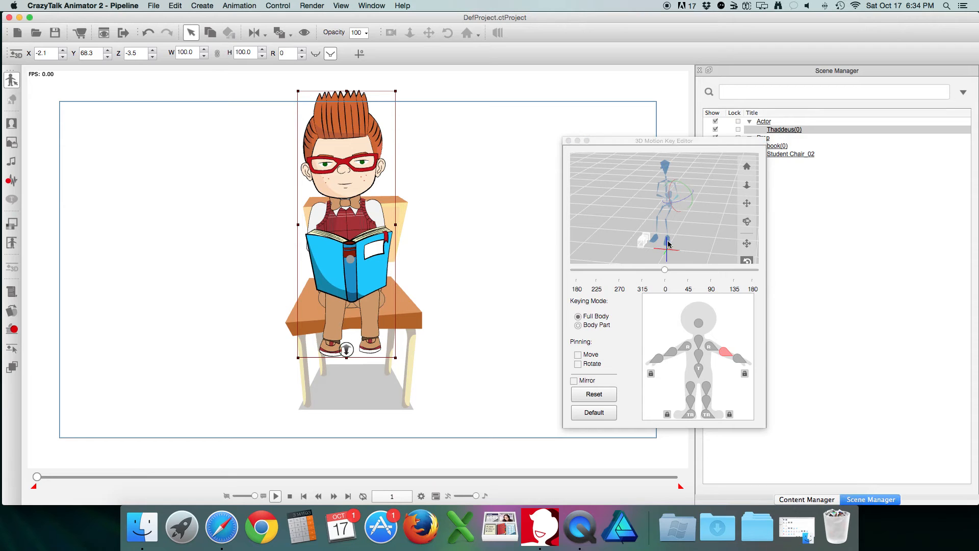
{"action": "left_click", "coordinate": [568, 141]}
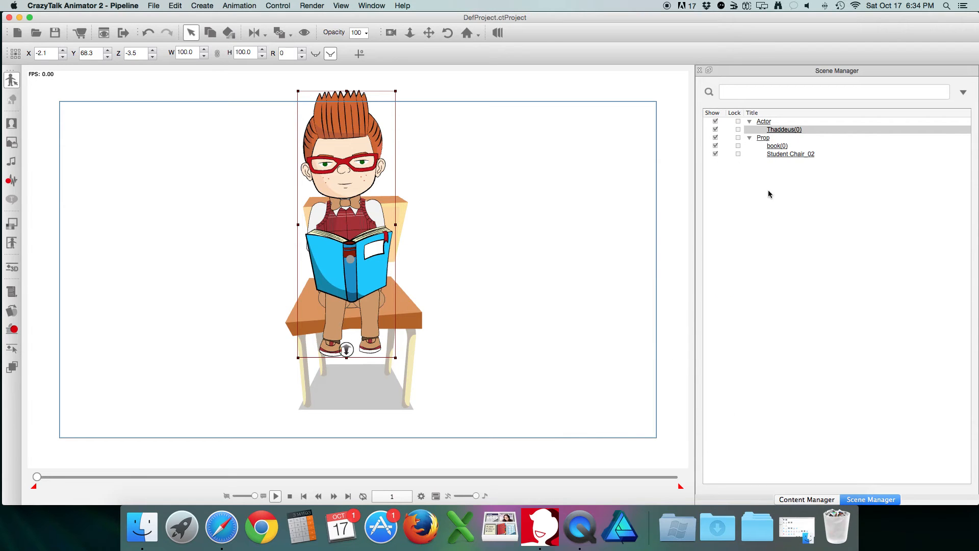
Place the Toons Unlimited > Thaddeus Object 2 Grip prop on the book's left edge, scaled to 75.5 and rotated 269°, and link it to the book
{"action": "left_click", "coordinate": [811, 499]}
{"action": "scroll", "coordinate": [747, 418], "scroll_direction": "down", "scroll_amount": 15}
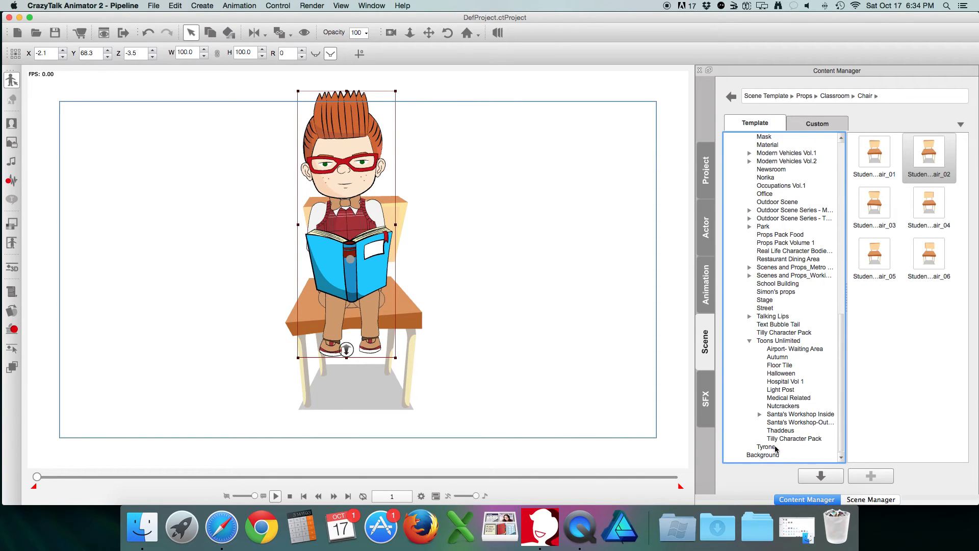
{"action": "left_click", "coordinate": [776, 431]}
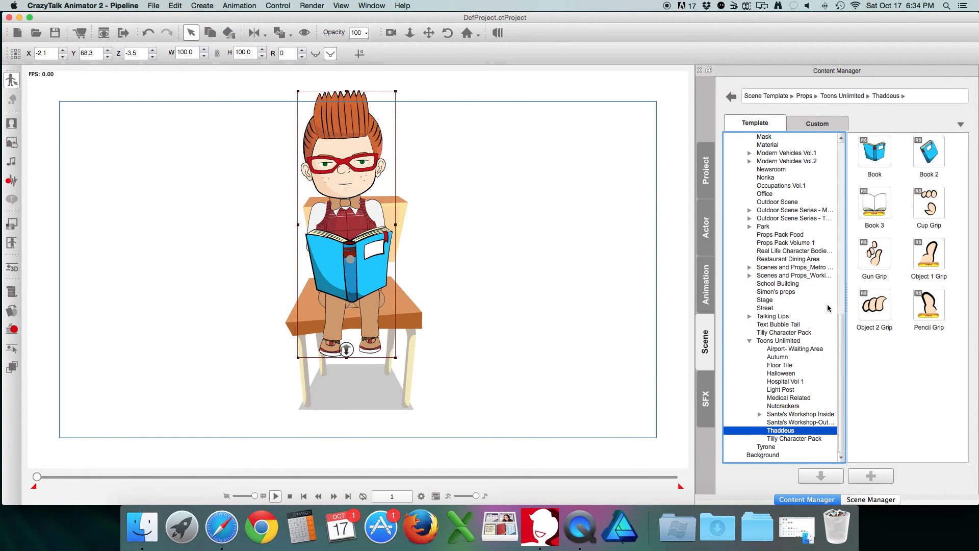
{"action": "left_click_drag", "start_coordinate": [874, 305], "coordinate": [278, 254]}
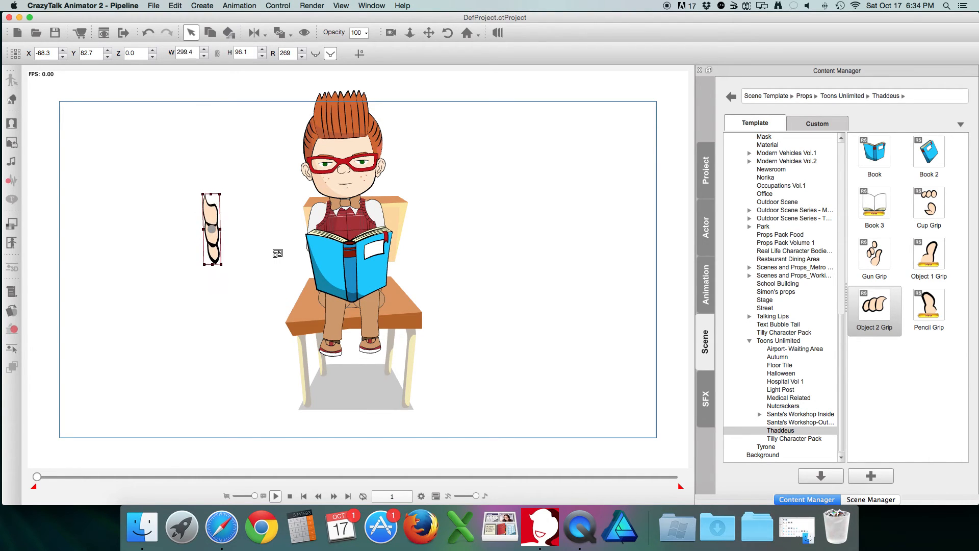
{"action": "left_click", "coordinate": [147, 32]}
{"action": "left_click_drag", "start_coordinate": [216, 223], "coordinate": [315, 247]}
{"action": "key", "text": "9"}
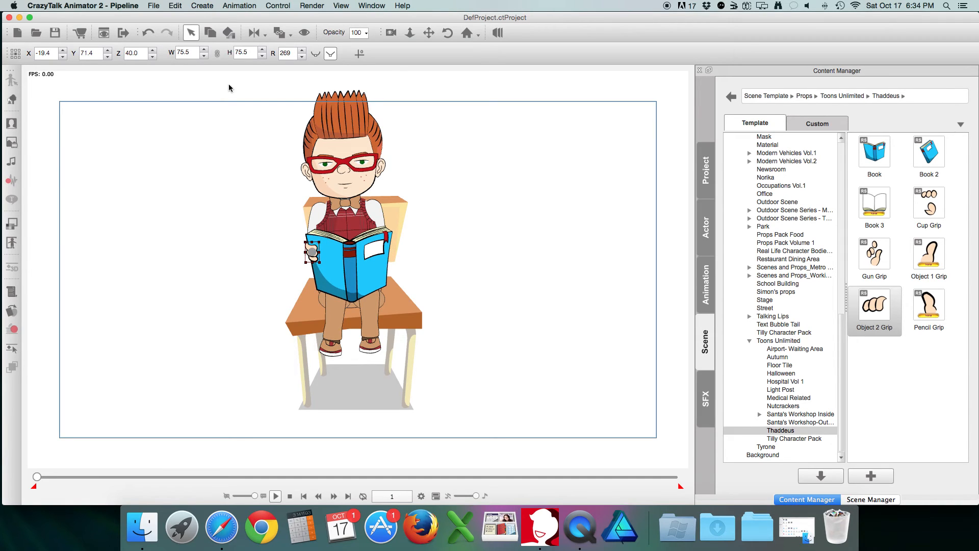
{"action": "left_click", "coordinate": [280, 69]}
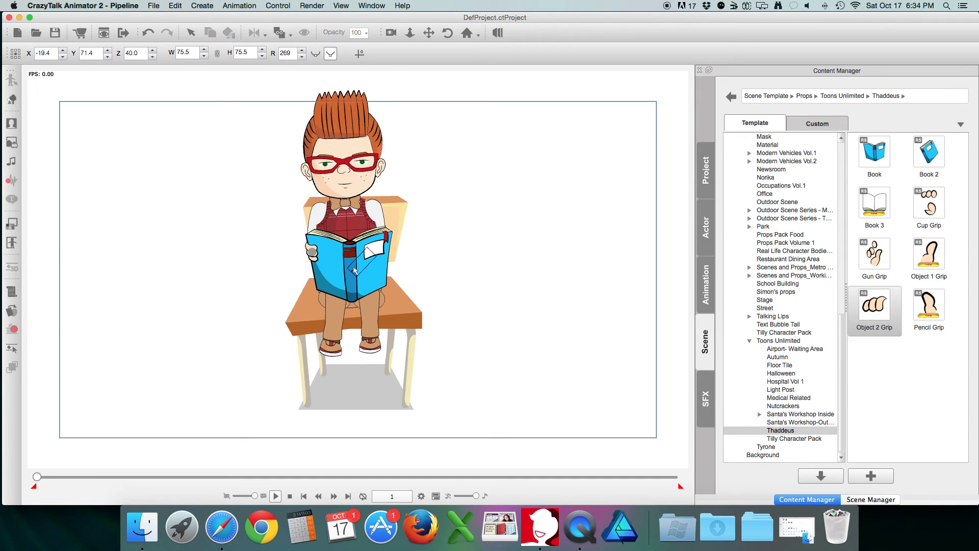
{"action": "left_click", "coordinate": [312, 252]}
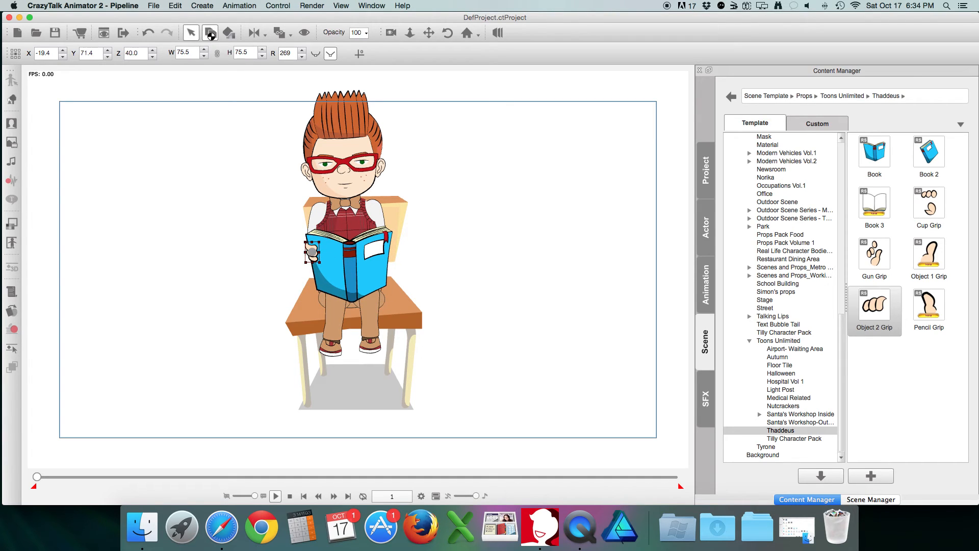
Make a flipped copy of the grip hand on the book's right edge, rotated to 87° and scaled to 78.5
{"action": "left_click", "coordinate": [258, 34]}
{"action": "left_click_drag", "start_coordinate": [330, 264], "coordinate": [286, 286]}
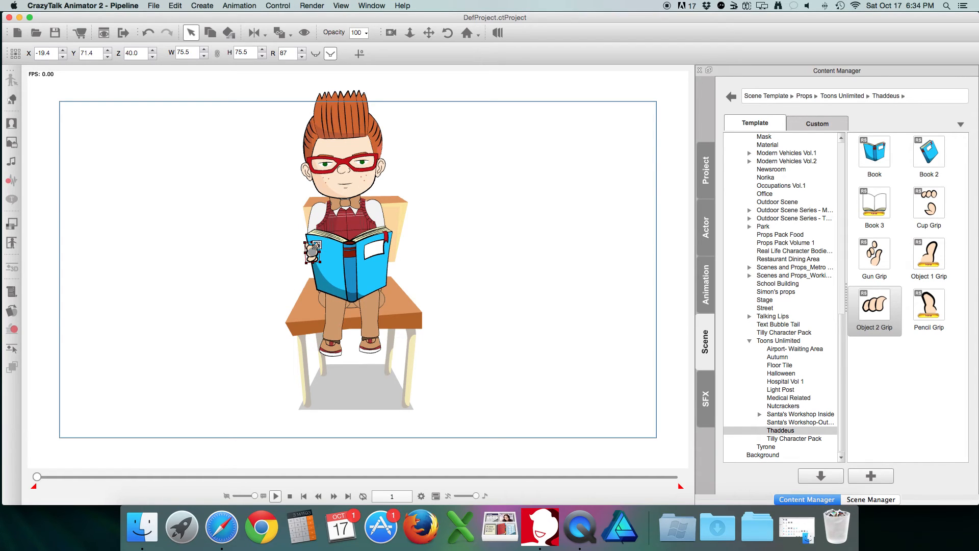
{"action": "left_click_drag", "start_coordinate": [317, 246], "coordinate": [384, 246]}
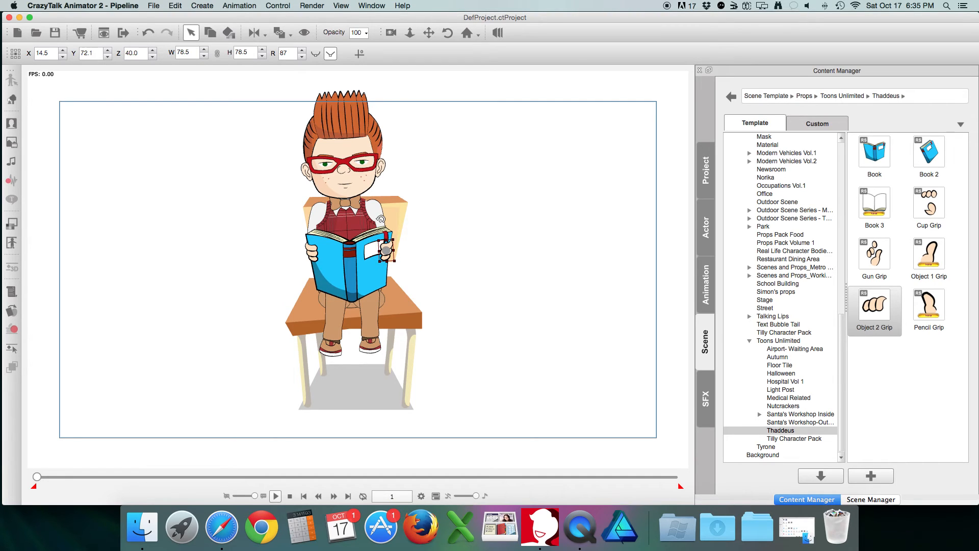
Link the grip hand on the book's right edge to the book and select Thaddeus
{"action": "left_click", "coordinate": [259, 36]}
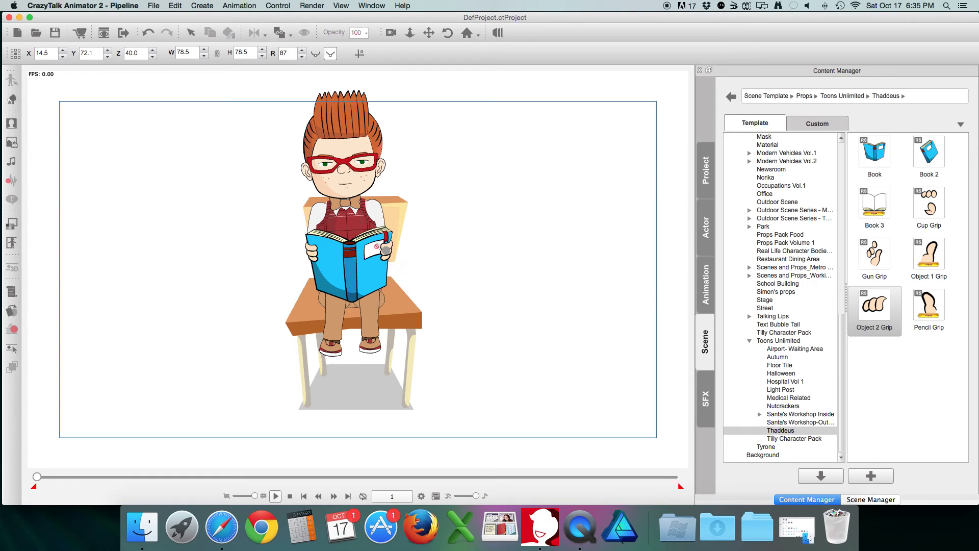
{"action": "left_click", "coordinate": [336, 262]}
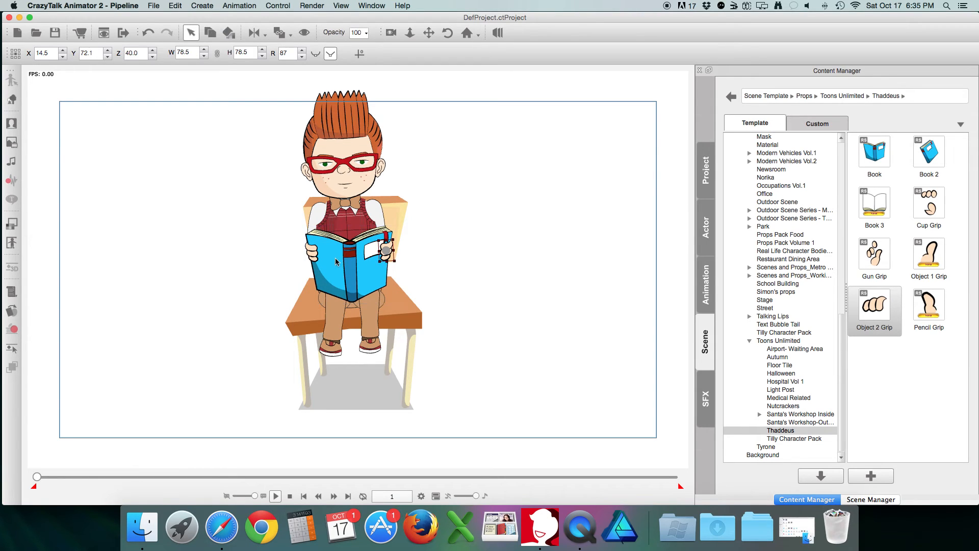
{"action": "left_click", "coordinate": [442, 276]}
{"action": "left_click", "coordinate": [344, 264]}
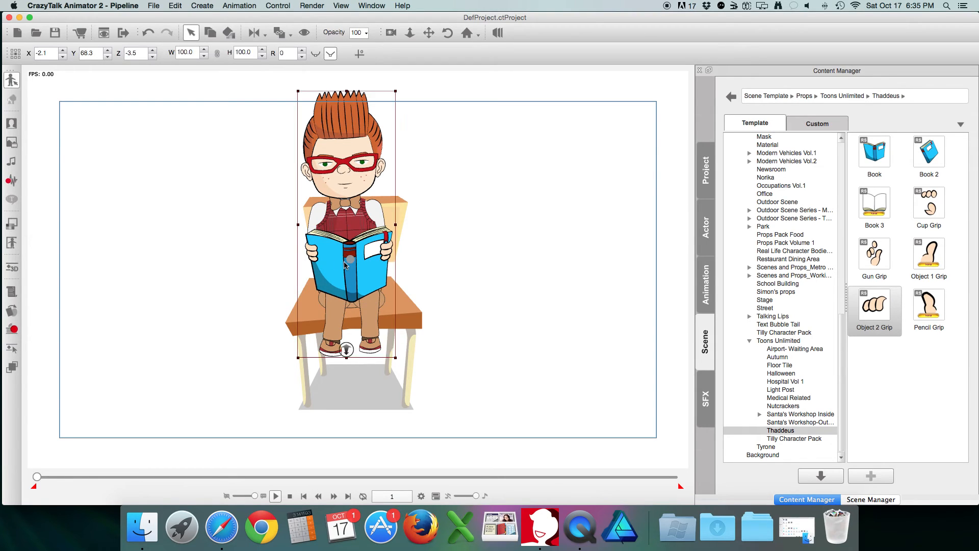
Shift the open book and its linked grip hands slightly up so they sit in front of Thaddeus's chest
{"action": "left_click", "coordinate": [856, 500]}
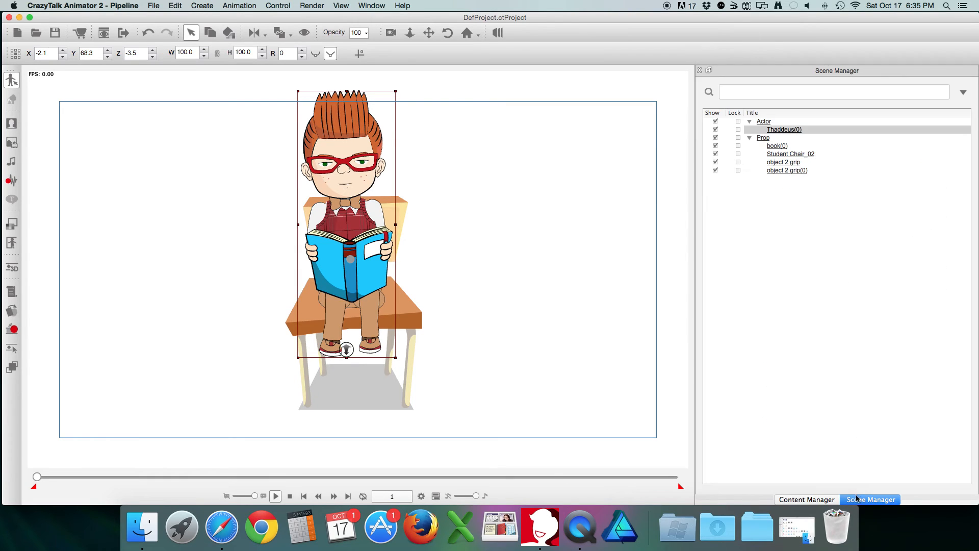
{"action": "left_click", "coordinate": [783, 149]}
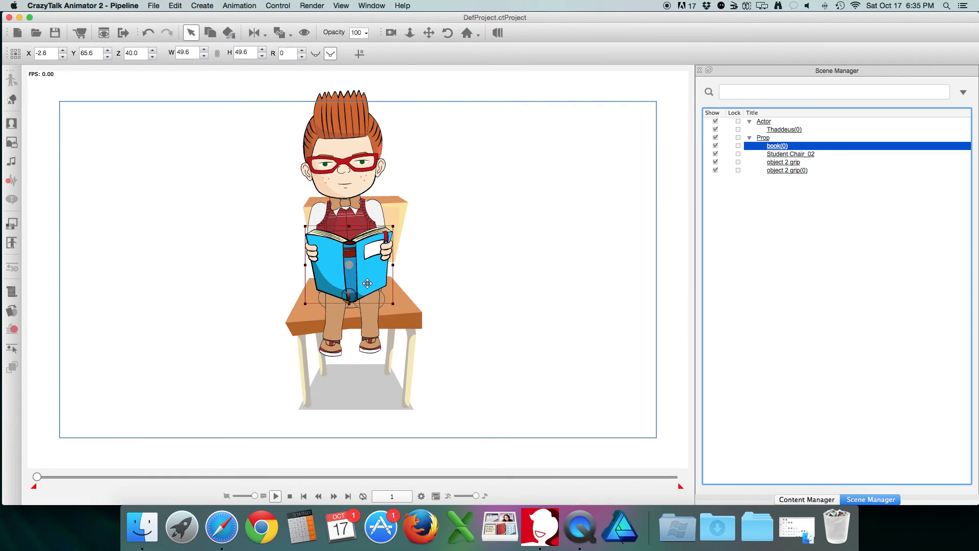
{"action": "left_click", "coordinate": [368, 259]}
{"action": "left_click_drag", "start_coordinate": [368, 259], "coordinate": [365, 287]}
{"action": "left_click_drag", "start_coordinate": [364, 270], "coordinate": [367, 278]}
Lower Thaddeus's gaze toward the book using the facial controls in the 2D Motion Key Editor, and close the editor
{"action": "left_click", "coordinate": [350, 190]}
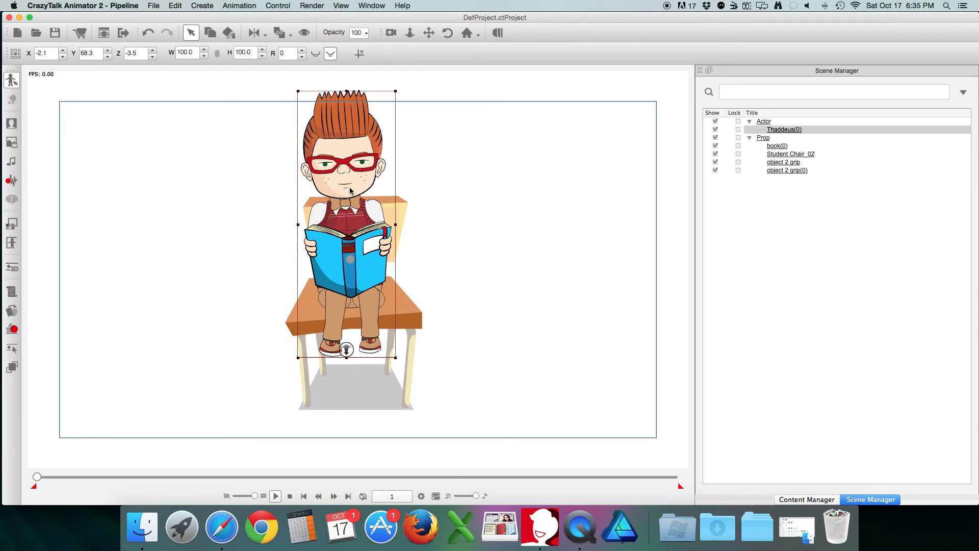
{"action": "key", "text": "k"}
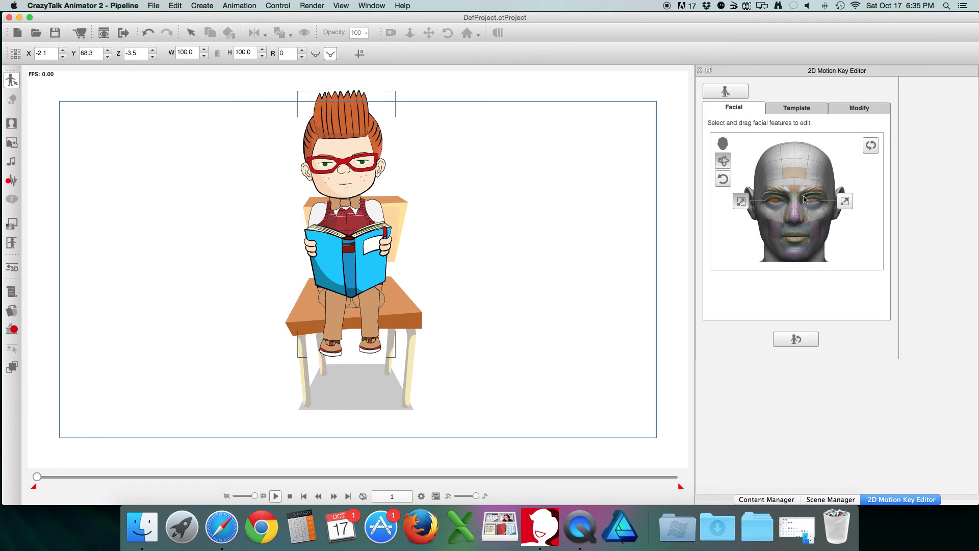
{"action": "left_click_drag", "start_coordinate": [842, 229], "coordinate": [841, 265]}
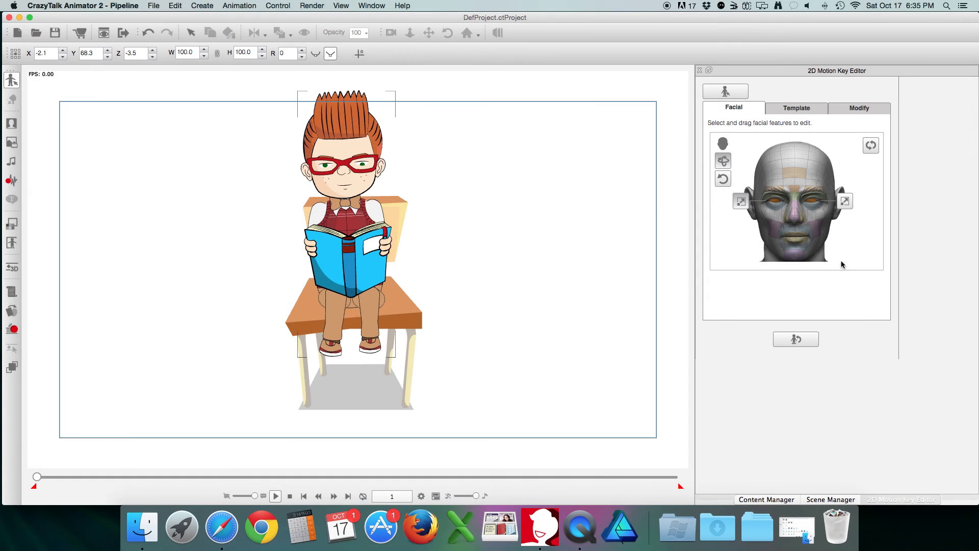
{"action": "mouse_move", "coordinate": [852, 175]}
{"action": "left_mouse_down"}
{"action": "mouse_move", "coordinate": [853, 201]}
{"action": "mouse_move", "coordinate": [852, 180]}
{"action": "left_mouse_up"}
{"action": "left_click", "coordinate": [834, 302]}
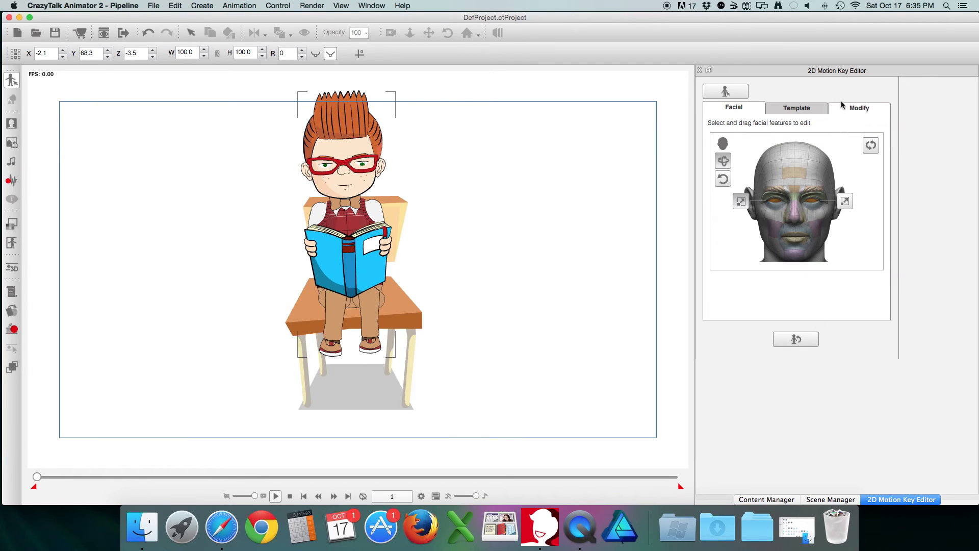
{"action": "left_click", "coordinate": [773, 205]}
{"action": "left_click", "coordinate": [723, 159]}
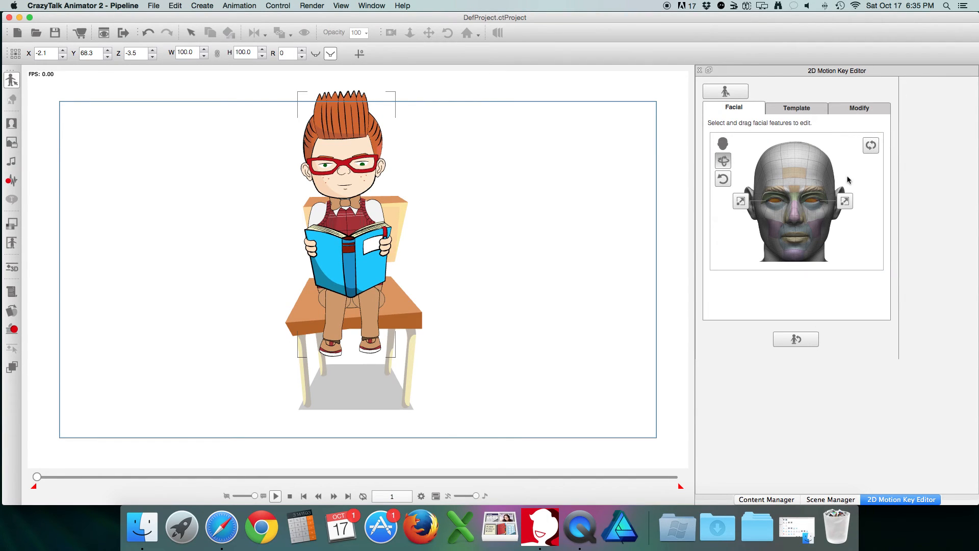
{"action": "left_click_drag", "start_coordinate": [862, 177], "coordinate": [860, 208]}
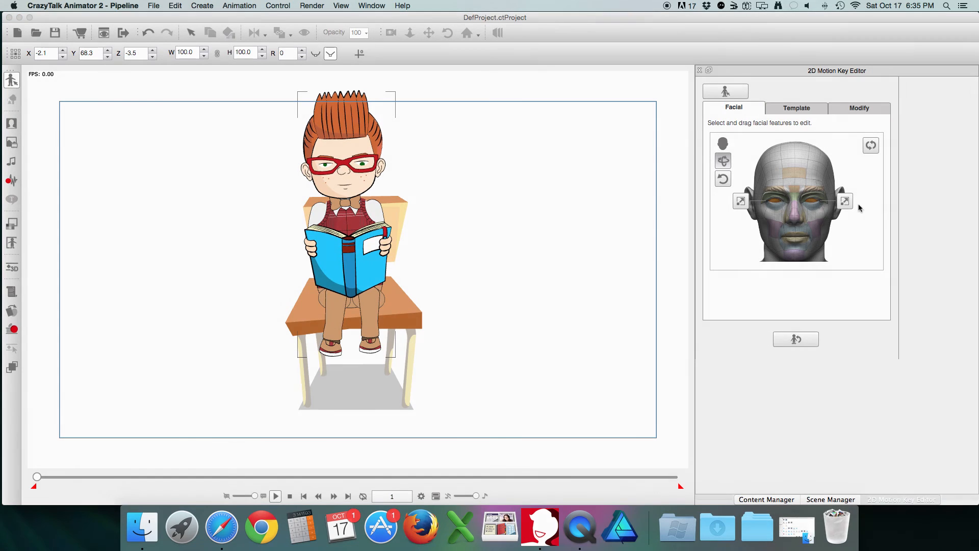
{"action": "left_click", "coordinate": [811, 340]}
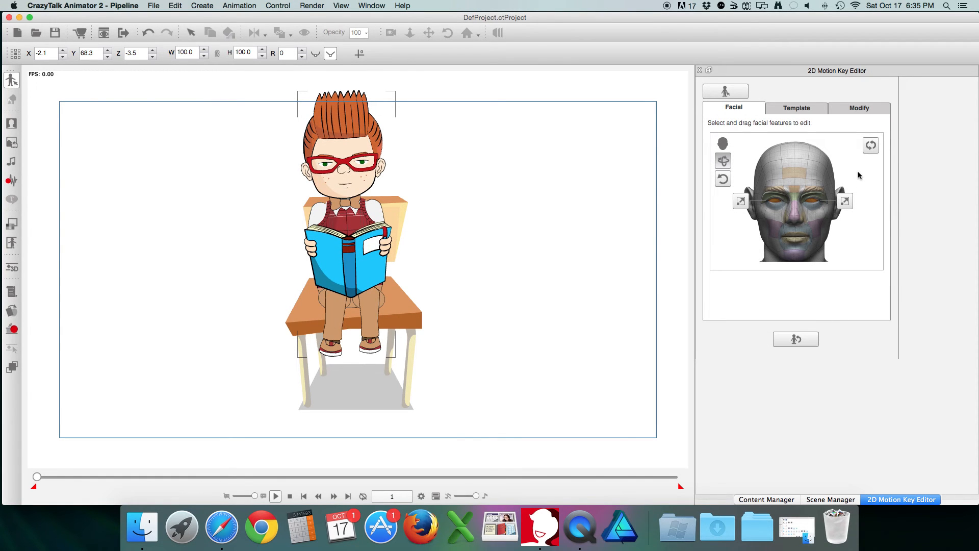
{"action": "left_click_drag", "start_coordinate": [859, 174], "coordinate": [863, 234]}
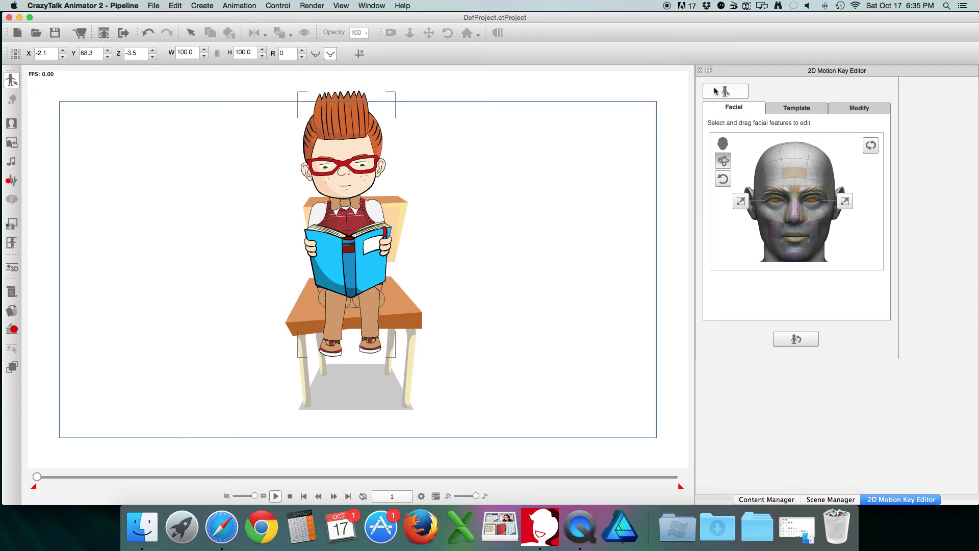
{"action": "left_click", "coordinate": [700, 70]}
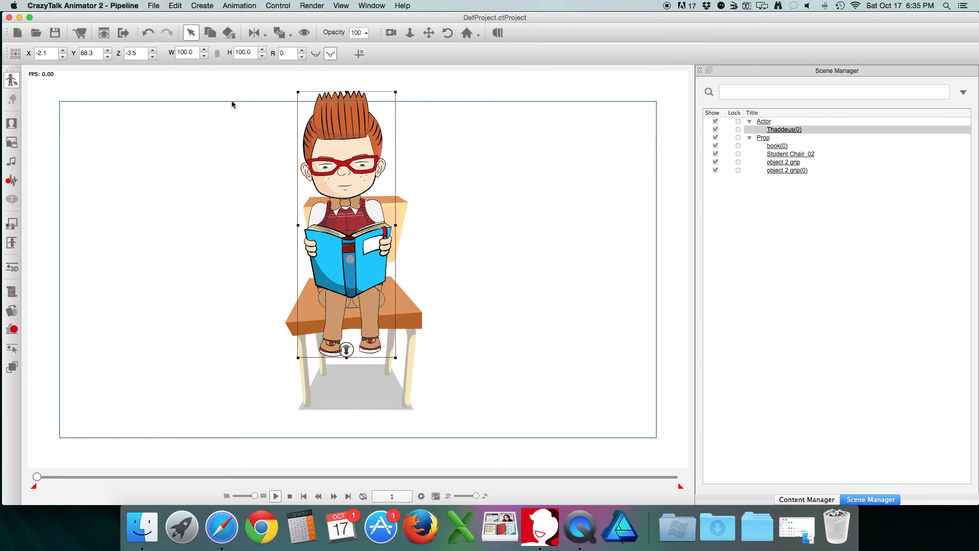
Start a new empty project and place the Toons Unlimited Thaddeus character just to the right of the stage's center
{"action": "left_click", "coordinate": [17, 32]}
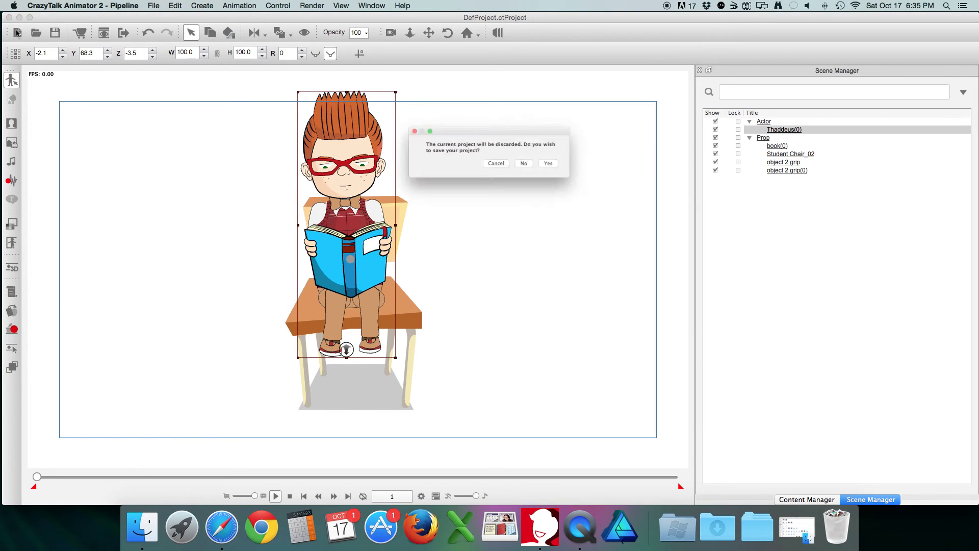
{"action": "left_click", "coordinate": [542, 169]}
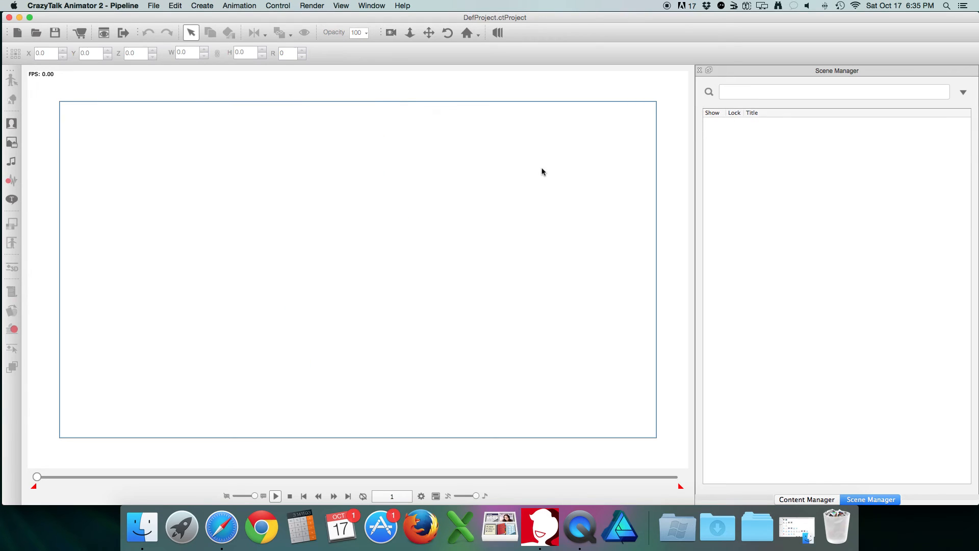
{"action": "left_click", "coordinate": [795, 500]}
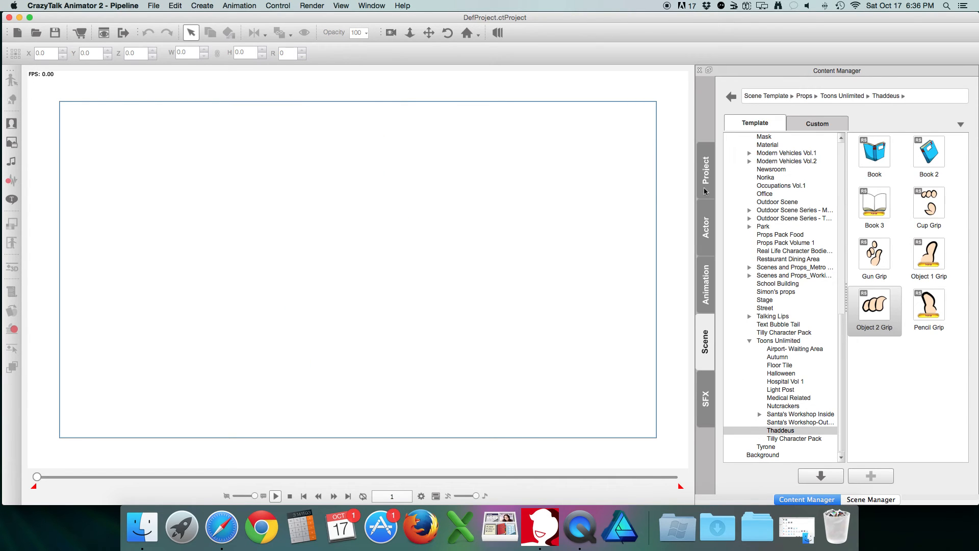
{"action": "left_click", "coordinate": [704, 238]}
{"action": "left_click_drag", "start_coordinate": [929, 204], "coordinate": [408, 305]}
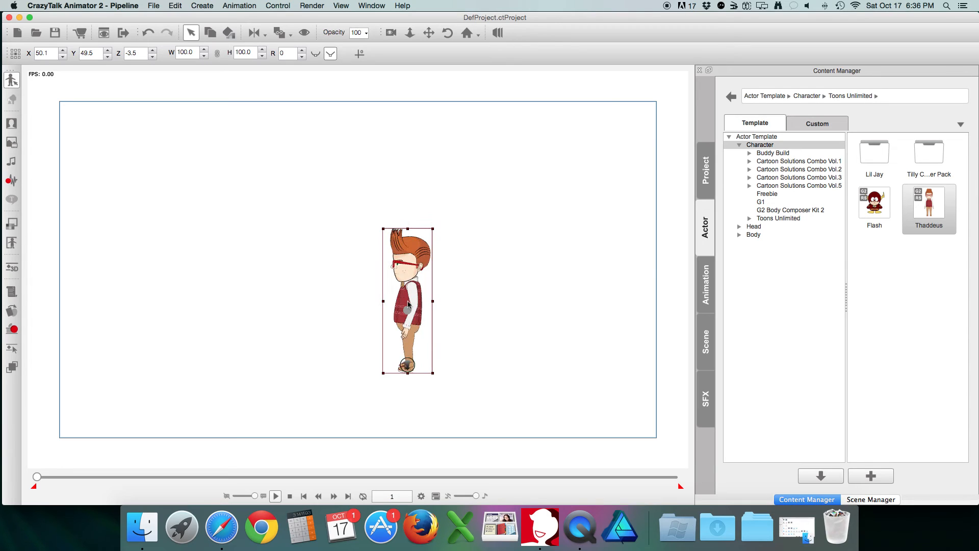
Attach the Toons Unlimited > Thaddeus Book 2 prop to Thaddeus's left hand in the character composer, and return to the stage
{"action": "left_click", "coordinate": [12, 81]}
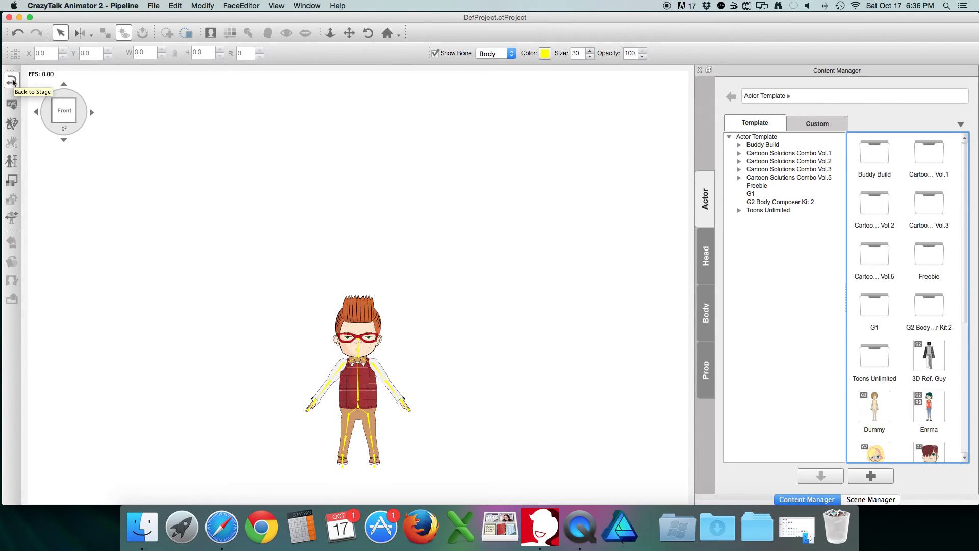
{"action": "left_click", "coordinate": [703, 369]}
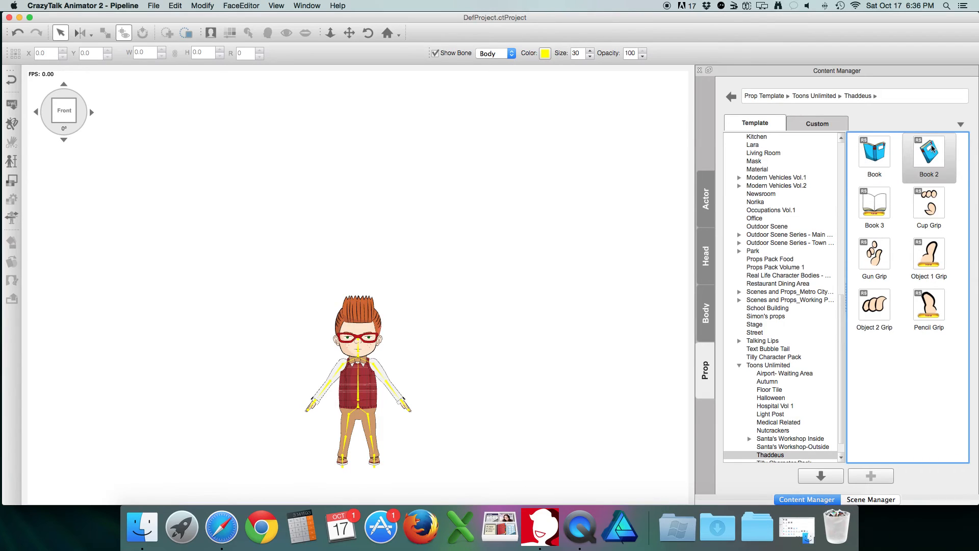
{"action": "left_click_drag", "start_coordinate": [931, 149], "coordinate": [405, 406]}
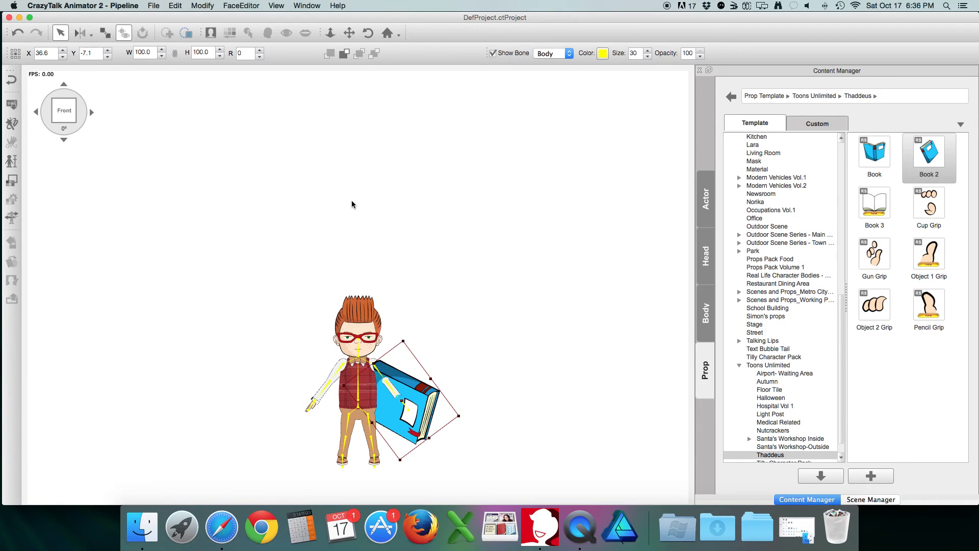
{"action": "left_click", "coordinate": [13, 79]}
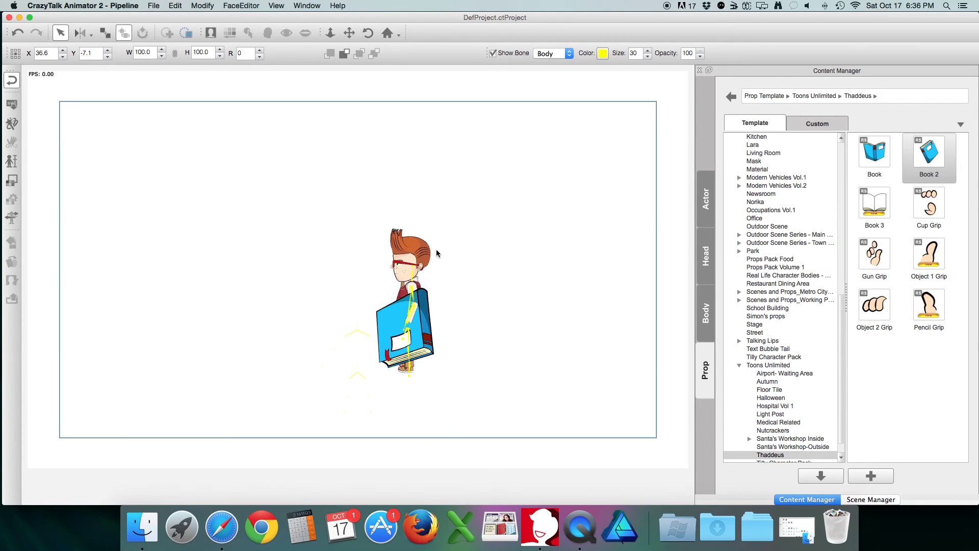
Rotate the book attached to Thaddeus's hand to 100° and scale it down to 47.6
{"action": "left_click", "coordinate": [414, 332]}
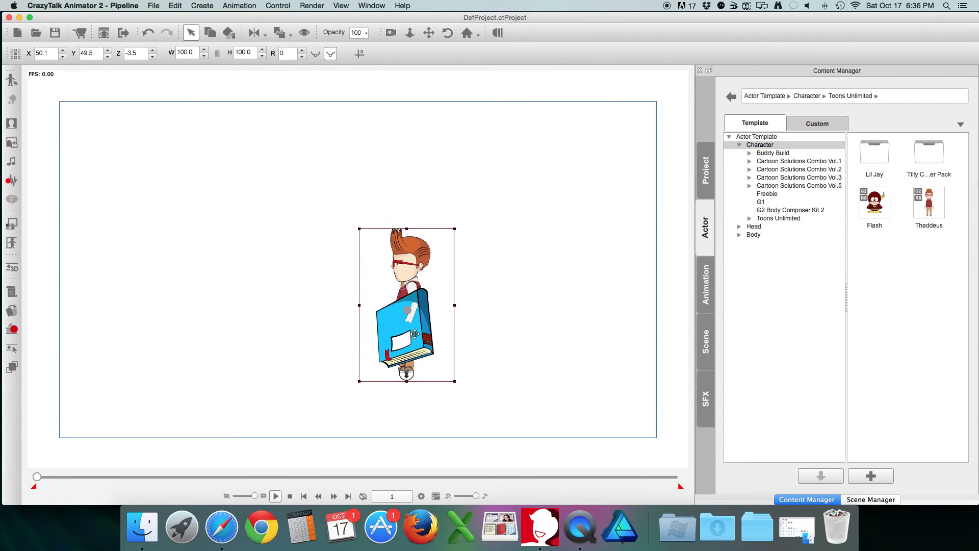
{"action": "left_click", "coordinate": [870, 499]}
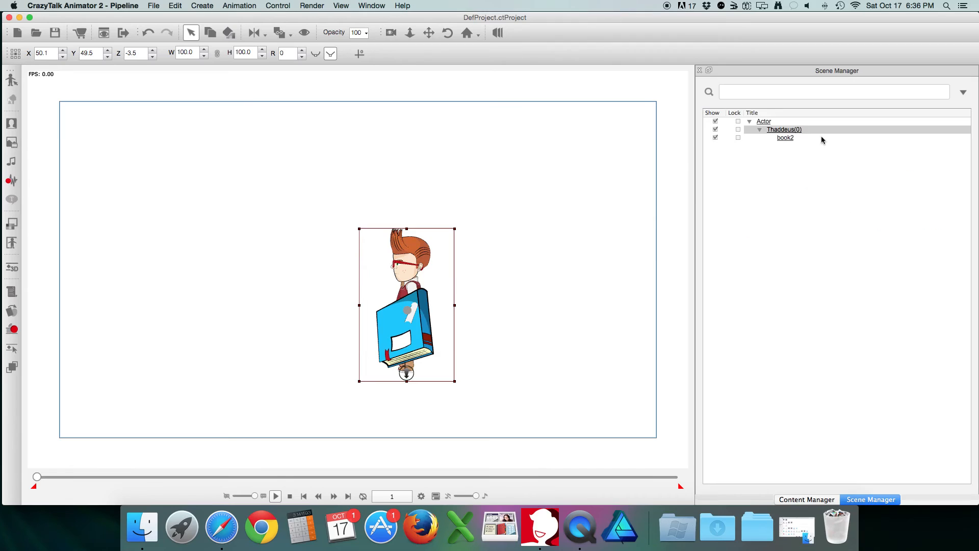
{"action": "left_click", "coordinate": [785, 138]}
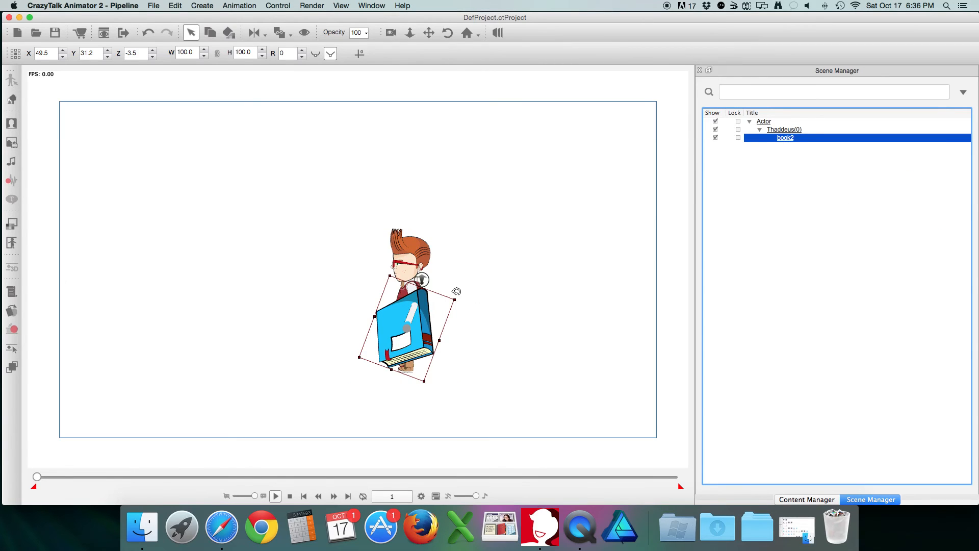
{"action": "left_click_drag", "start_coordinate": [454, 291], "coordinate": [448, 415]}
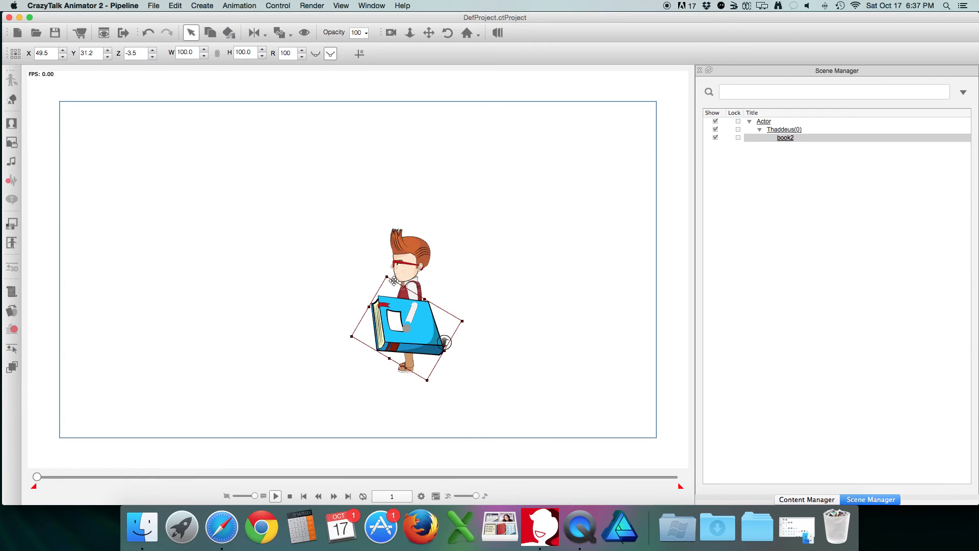
{"action": "left_click_drag", "start_coordinate": [387, 277], "coordinate": [400, 302]}
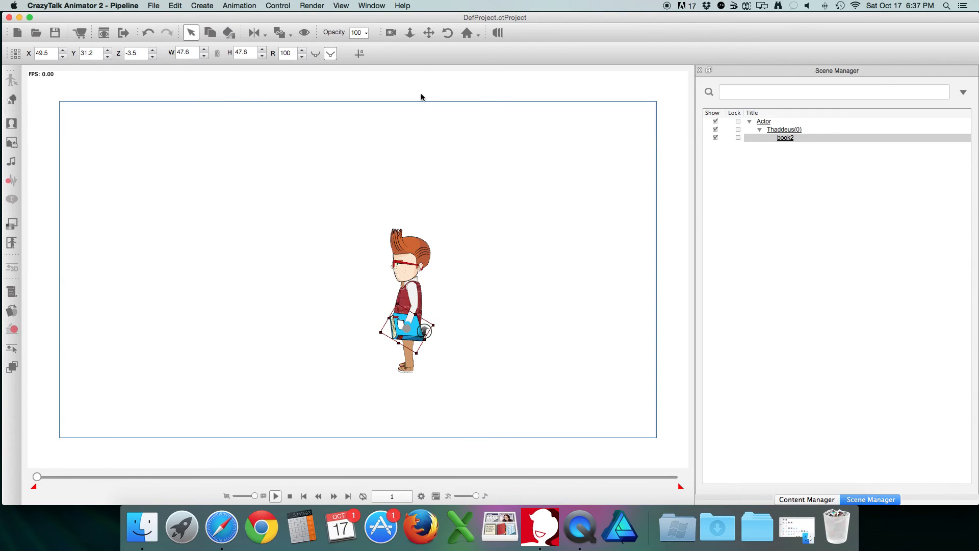
Select the book2 prop attached to Thaddeus, leaving its name unedited
{"action": "left_click", "coordinate": [429, 33]}
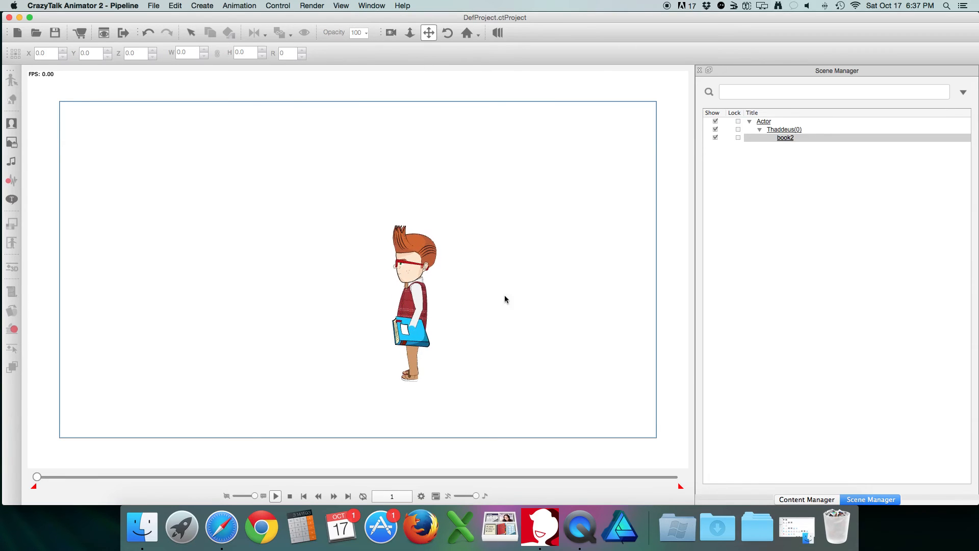
{"action": "left_click_drag", "start_coordinate": [407, 316], "coordinate": [364, 275]}
{"action": "scroll", "coordinate": [322, 316], "scroll_direction": "up", "scroll_amount": 5}
{"action": "scroll", "coordinate": [365, 275], "scroll_direction": "up", "scroll_amount": 5}
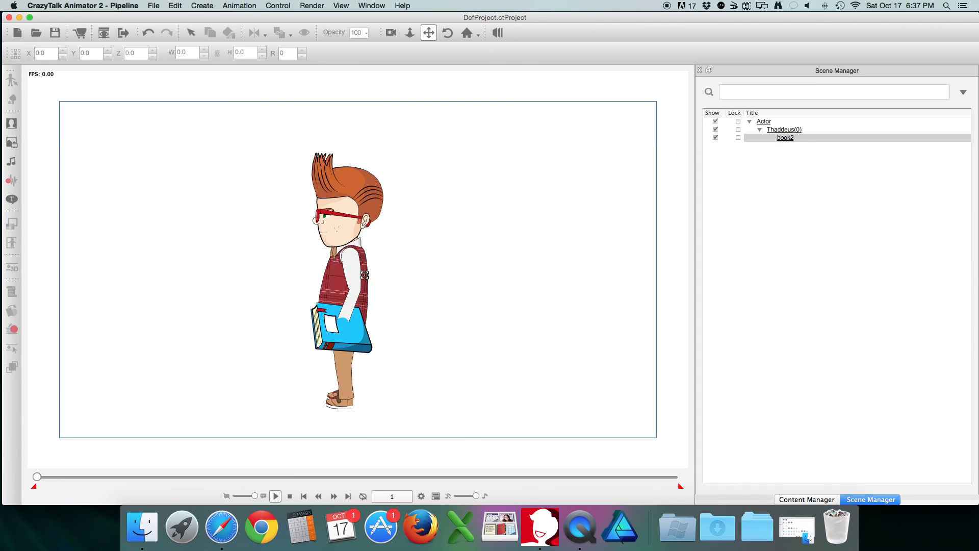
{"action": "scroll", "coordinate": [365, 275], "scroll_direction": "up", "scroll_amount": 1}
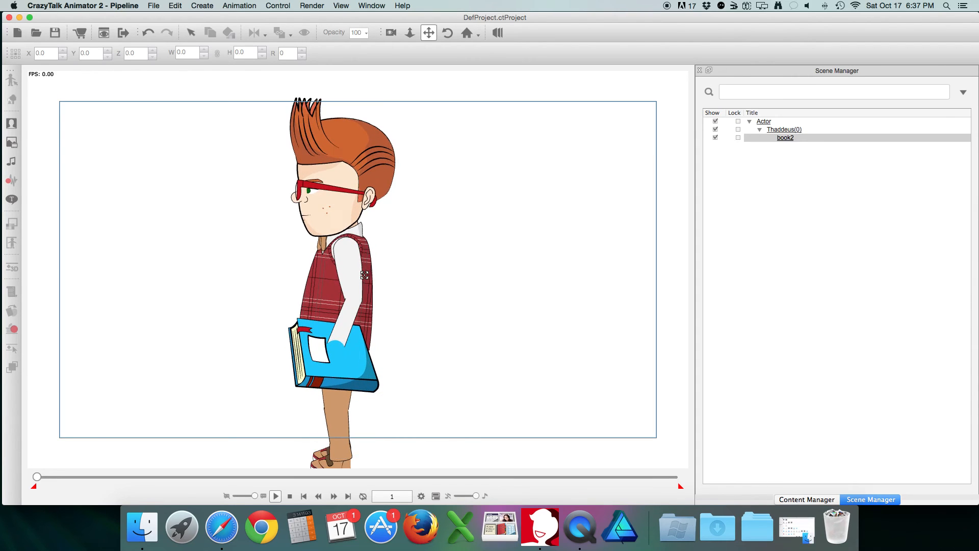
{"action": "left_click_drag", "start_coordinate": [358, 273], "coordinate": [366, 293]}
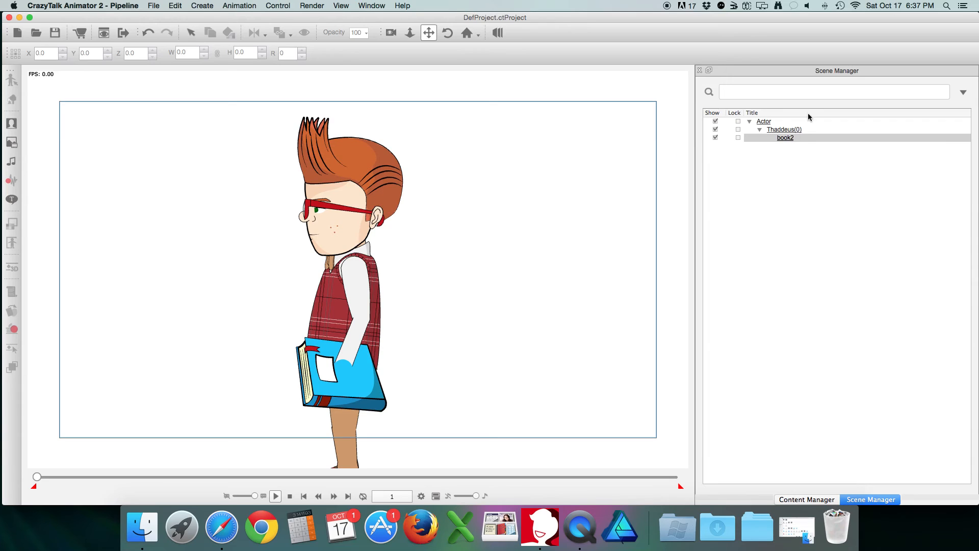
{"action": "left_click", "coordinate": [800, 141]}
{"action": "double_click", "coordinate": [786, 138]}
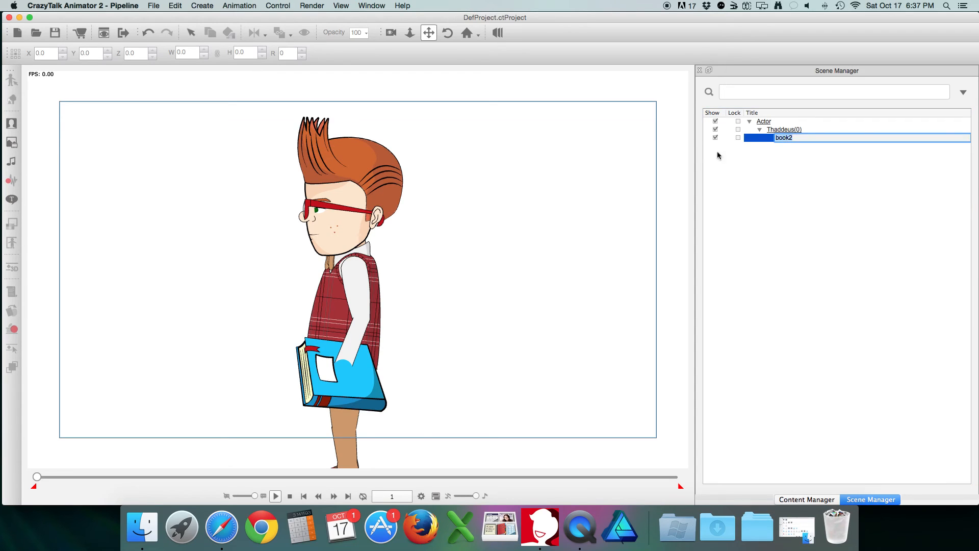
{"action": "key", "text": "Return"}
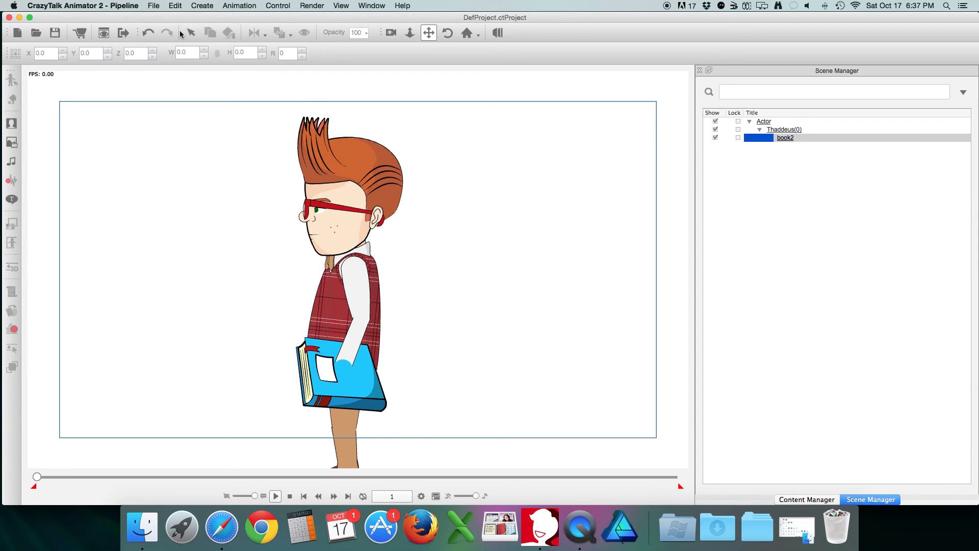
{"action": "left_click", "coordinate": [191, 33]}
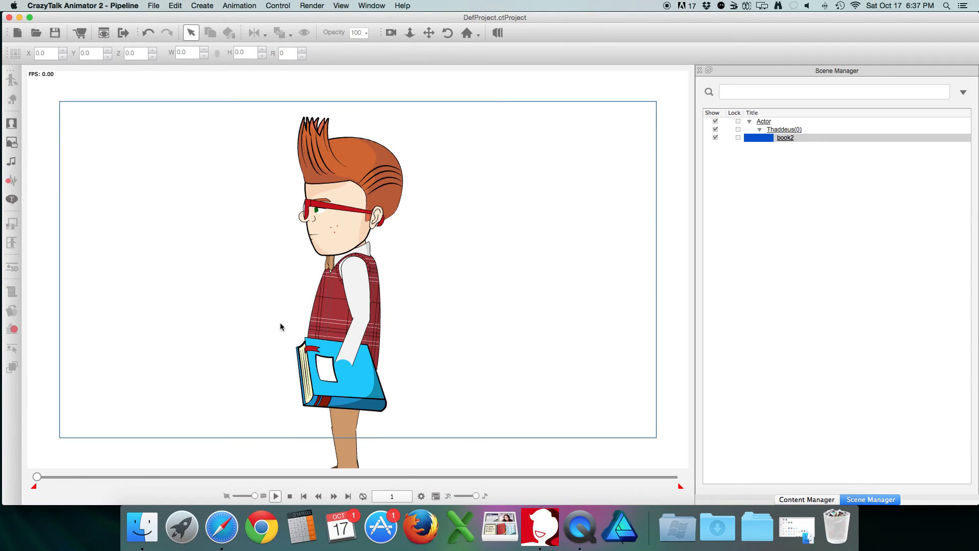
{"action": "left_click", "coordinate": [326, 377]}
{"action": "left_click", "coordinate": [786, 138]}
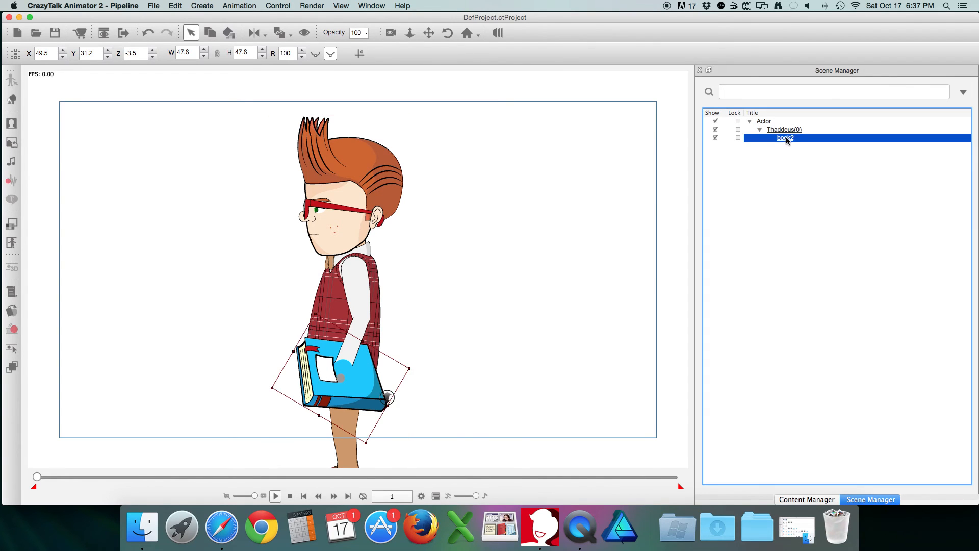
Bring Thaddeus's left hand, forearm and upper arm in front of the book2 accessory with the Layer Editor
{"action": "left_click", "coordinate": [11, 367]}
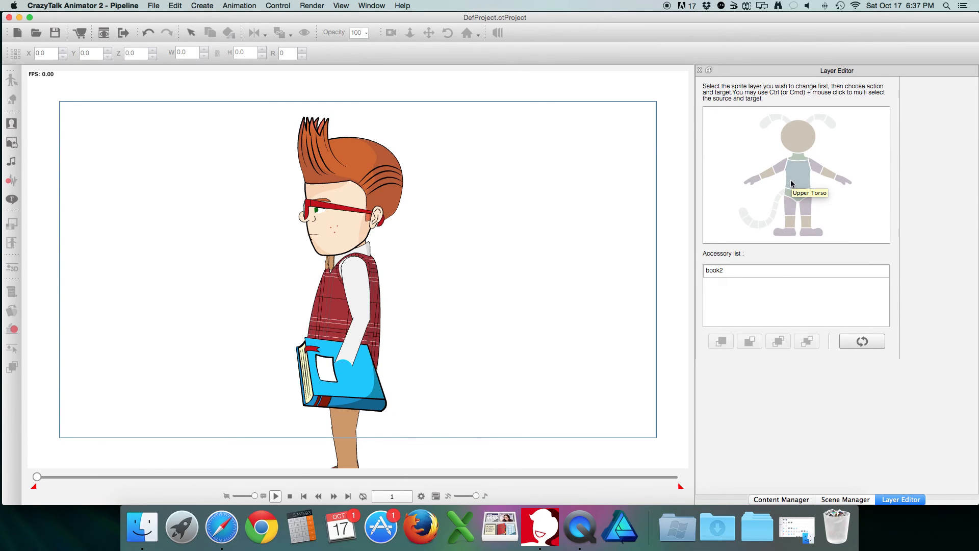
{"action": "left_click", "coordinate": [843, 179]}
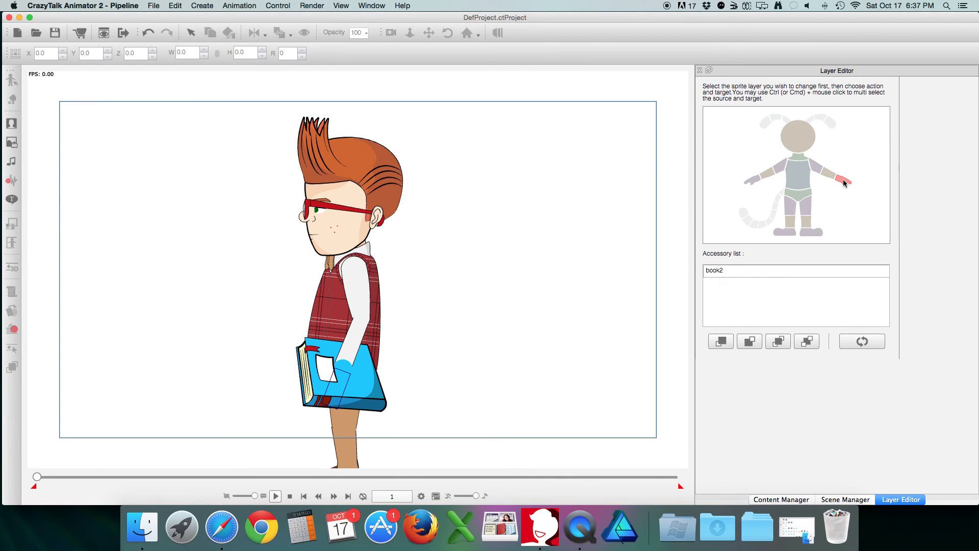
{"action": "left_click", "coordinate": [830, 174], "text": "super"}
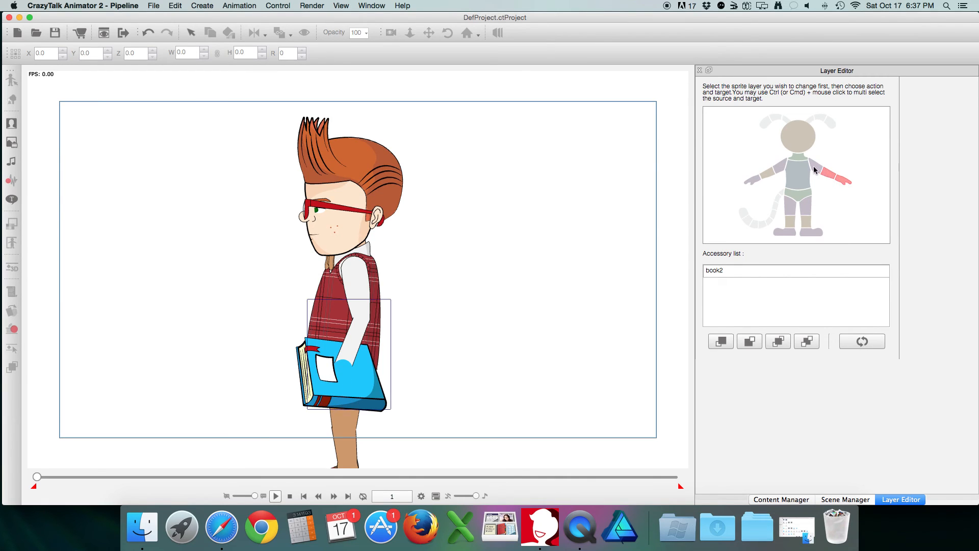
{"action": "left_click", "coordinate": [813, 165], "text": "super"}
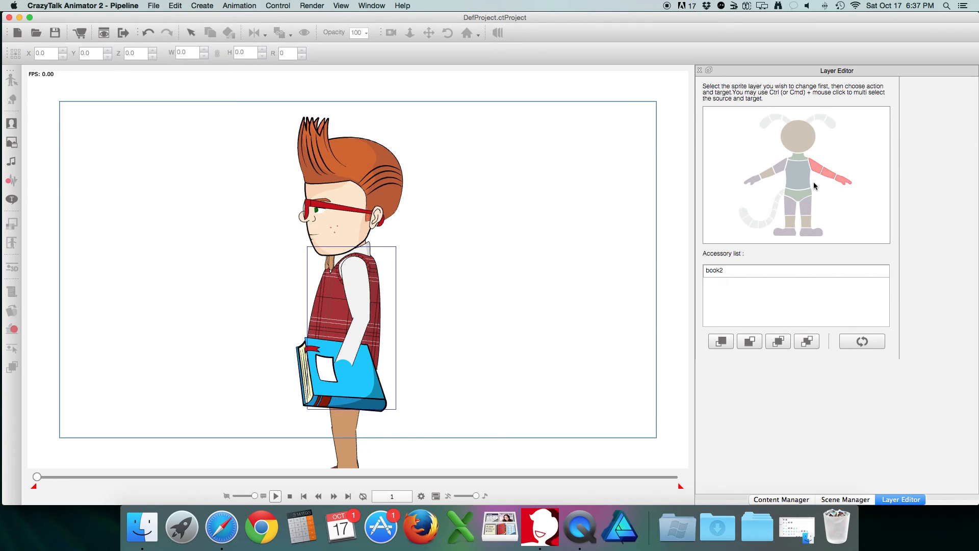
{"action": "left_click", "coordinate": [724, 342]}
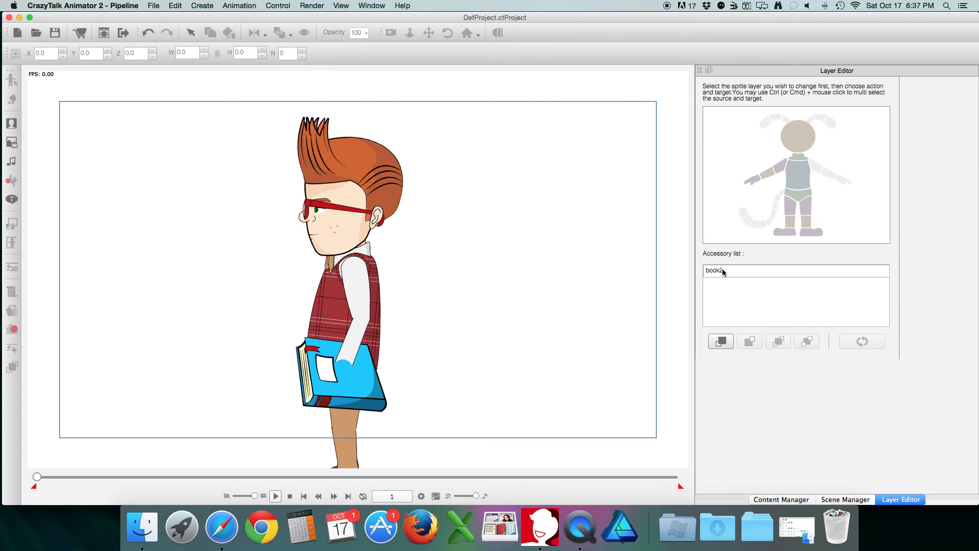
{"action": "left_click", "coordinate": [722, 268]}
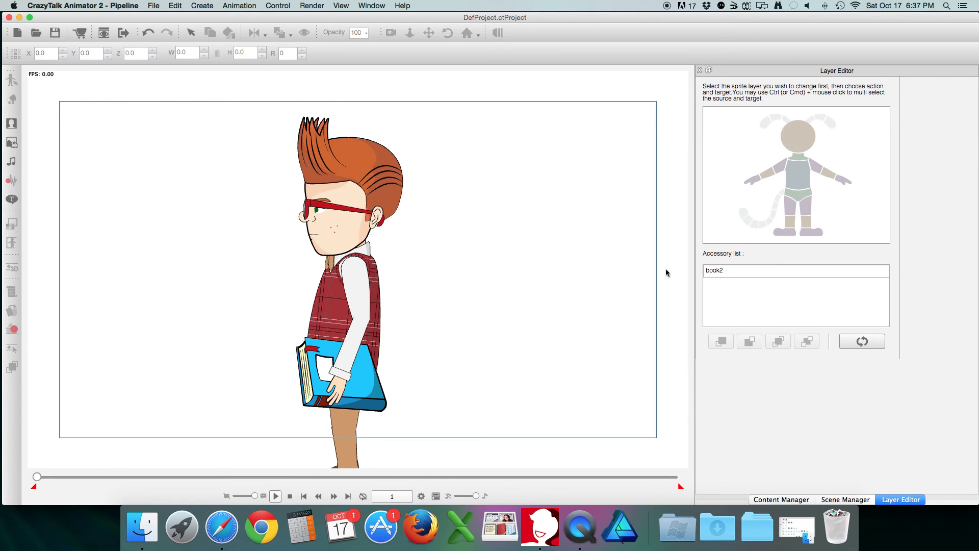
Leave the Layer Editor, scale the book2 prop down to 41.8, and reposition it at about X 47.3, Y 34.0
{"action": "left_click", "coordinate": [376, 384]}
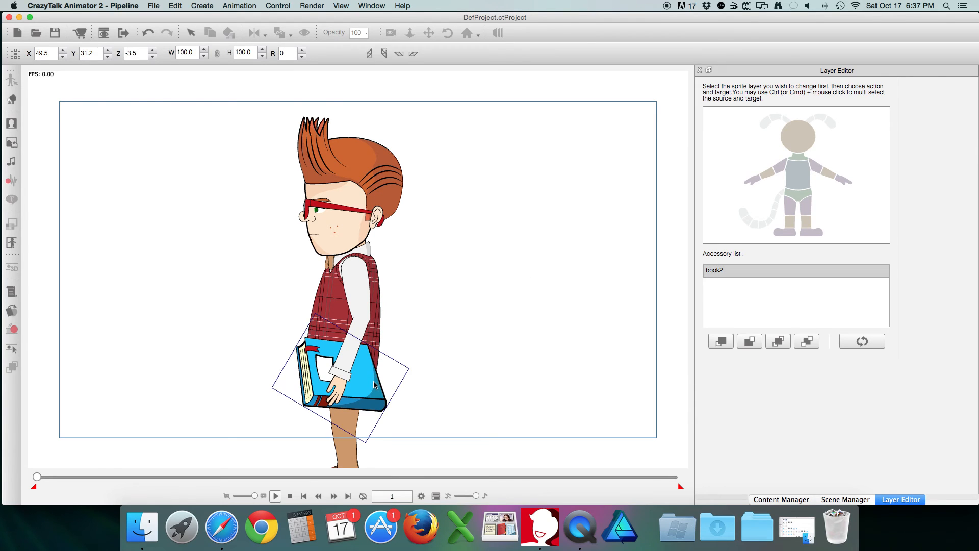
{"action": "left_click", "coordinate": [699, 71]}
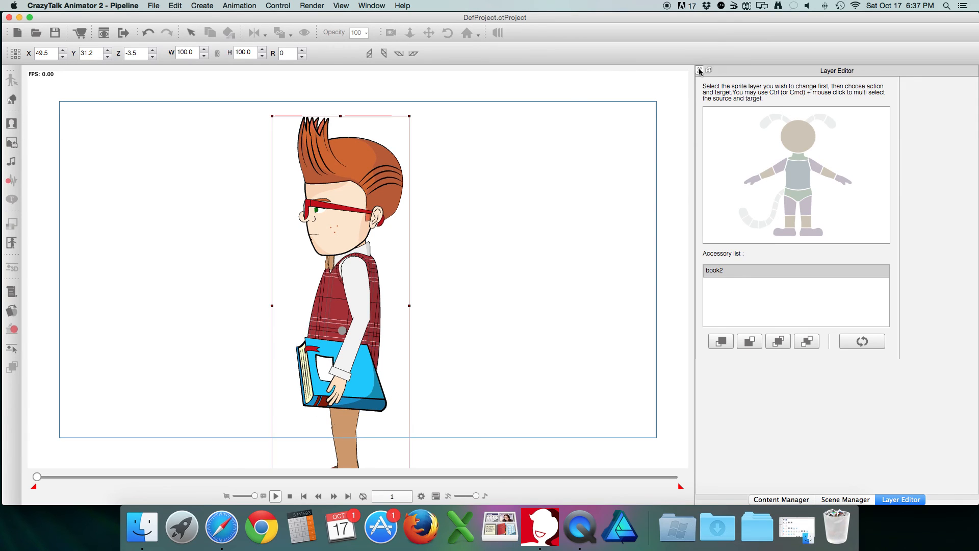
{"action": "left_click", "coordinate": [796, 138]}
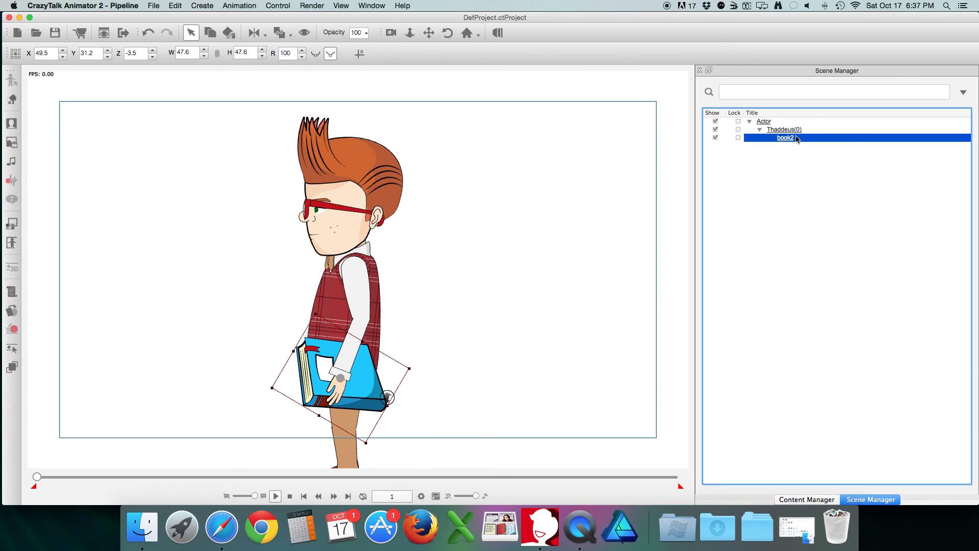
{"action": "left_click_drag", "start_coordinate": [315, 314], "coordinate": [320, 322]}
{"action": "left_click_drag", "start_coordinate": [358, 373], "coordinate": [352, 366]}
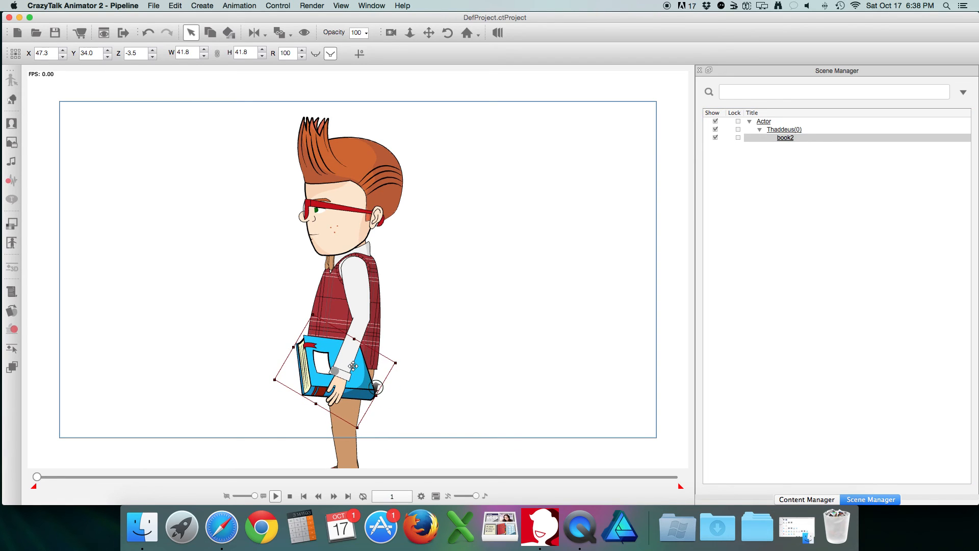
Replace Thaddeus's left hand sprite with handle grip 2, and close the Sprite Editor
{"action": "left_click", "coordinate": [340, 391]}
{"action": "left_click", "coordinate": [13, 313]}
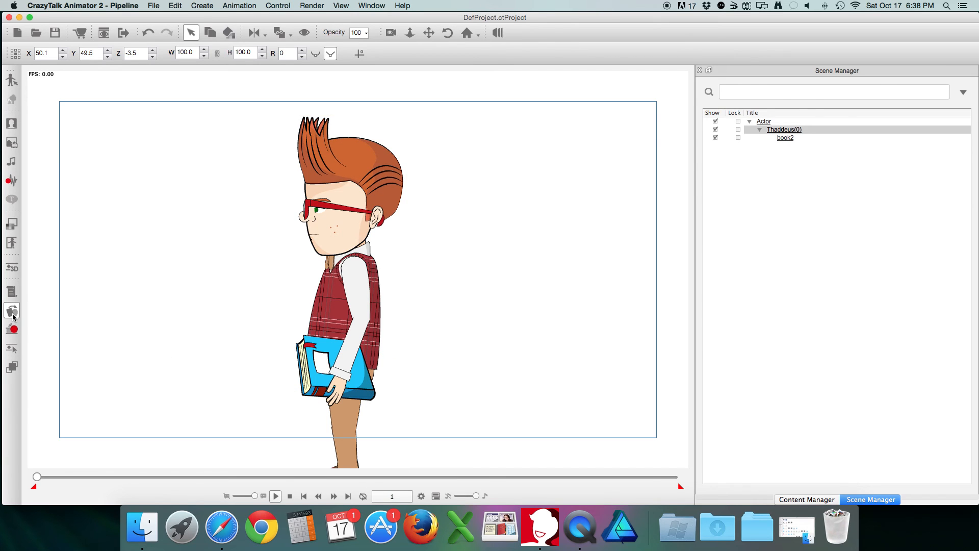
{"action": "left_click", "coordinate": [341, 395]}
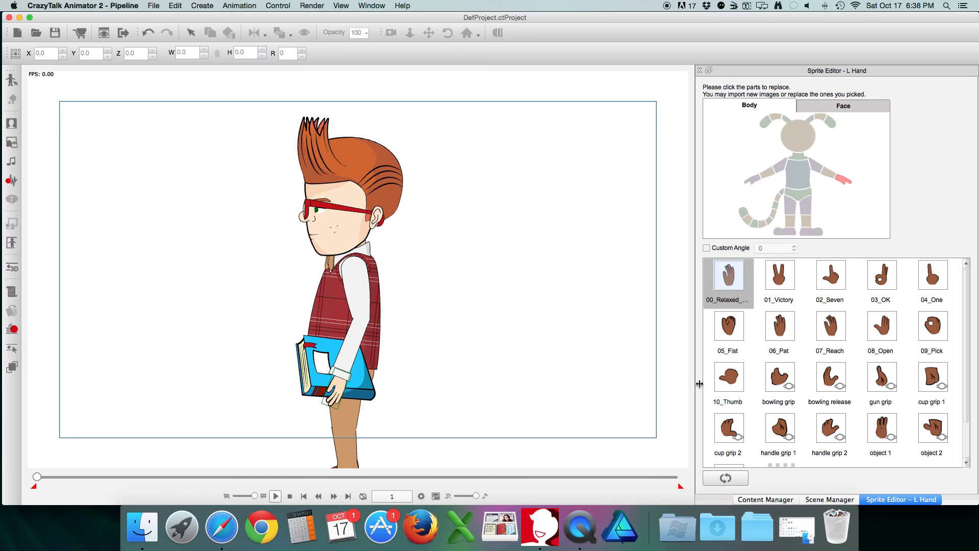
{"action": "scroll", "coordinate": [822, 426], "scroll_direction": "down", "scroll_amount": 2}
{"action": "left_click", "coordinate": [830, 386]}
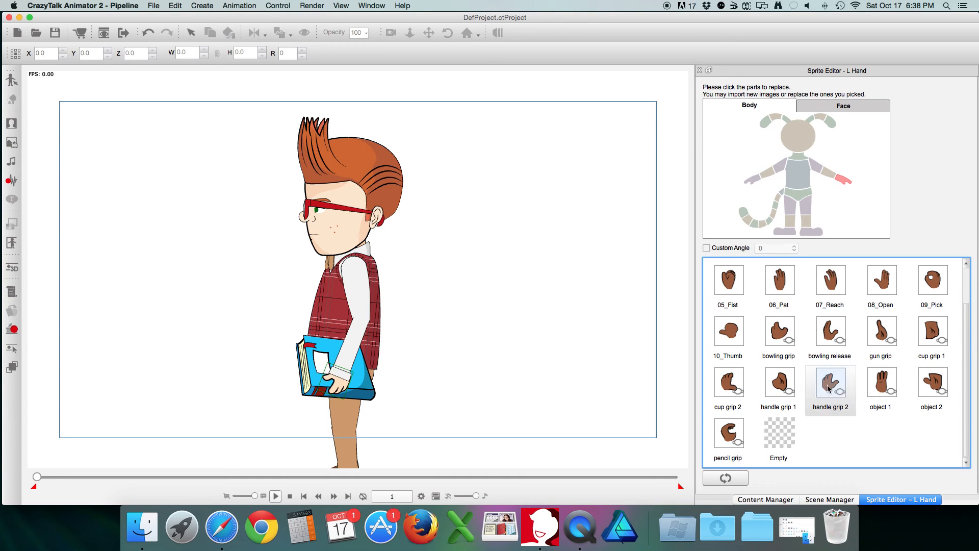
{"action": "left_click", "coordinate": [366, 391]}
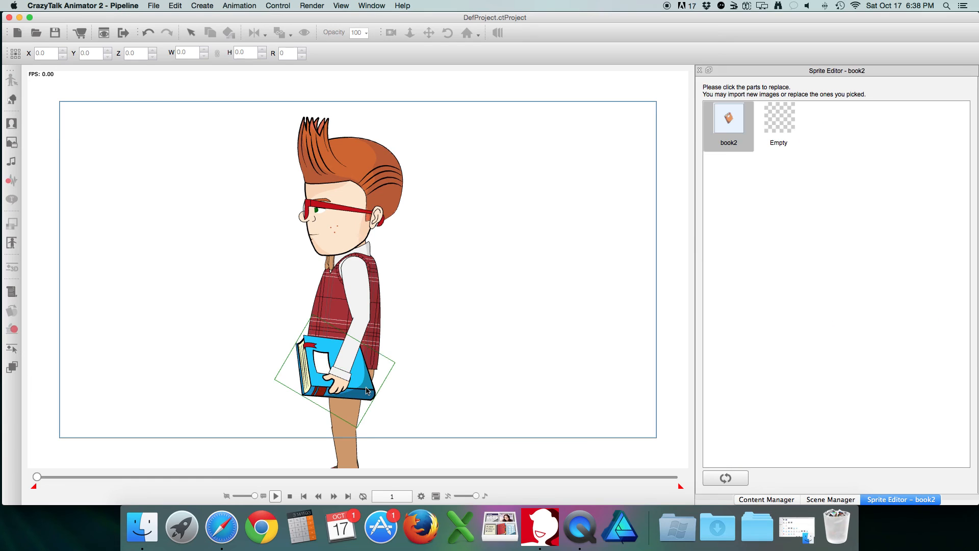
{"action": "left_click", "coordinate": [699, 70]}
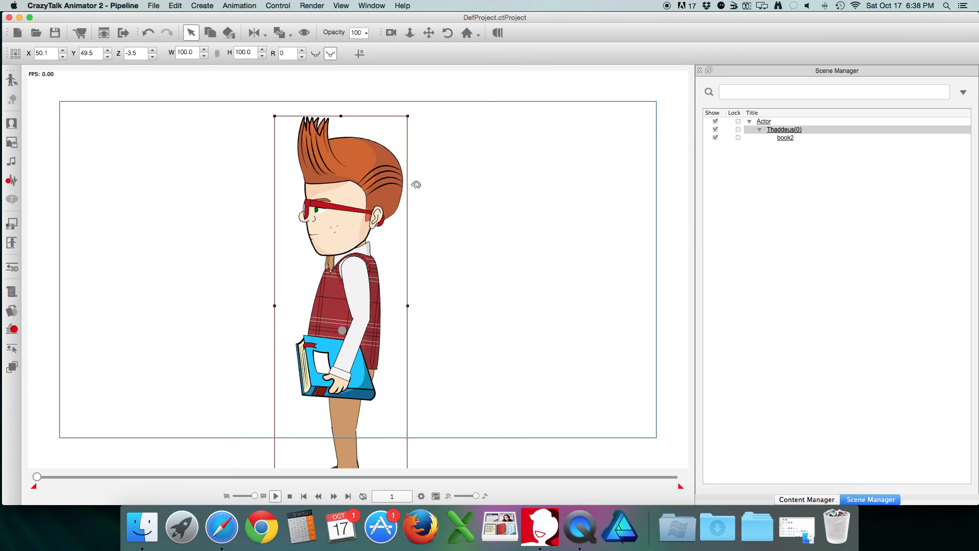
Raise the book2 prop to Y 36.0, and deform it with a slight skew in its outline
{"action": "left_click", "coordinate": [785, 137]}
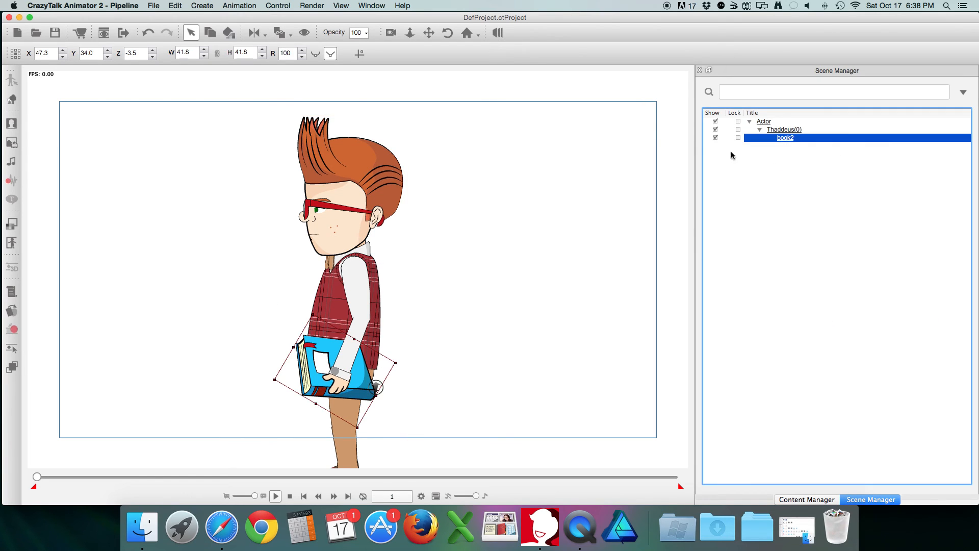
{"action": "left_click", "coordinate": [108, 50]}
{"action": "left_click", "coordinate": [109, 50]}
{"action": "left_click", "coordinate": [108, 50]}
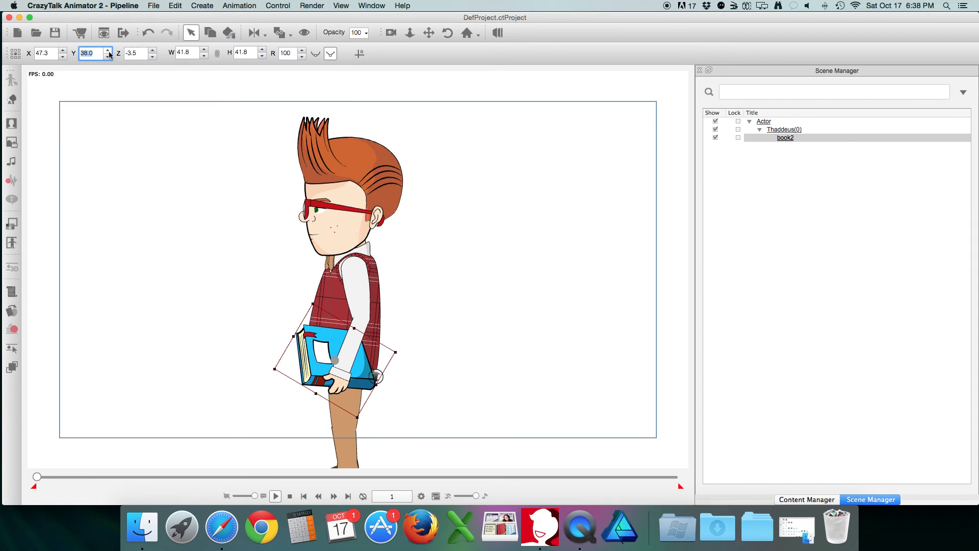
{"action": "left_click", "coordinate": [108, 57]}
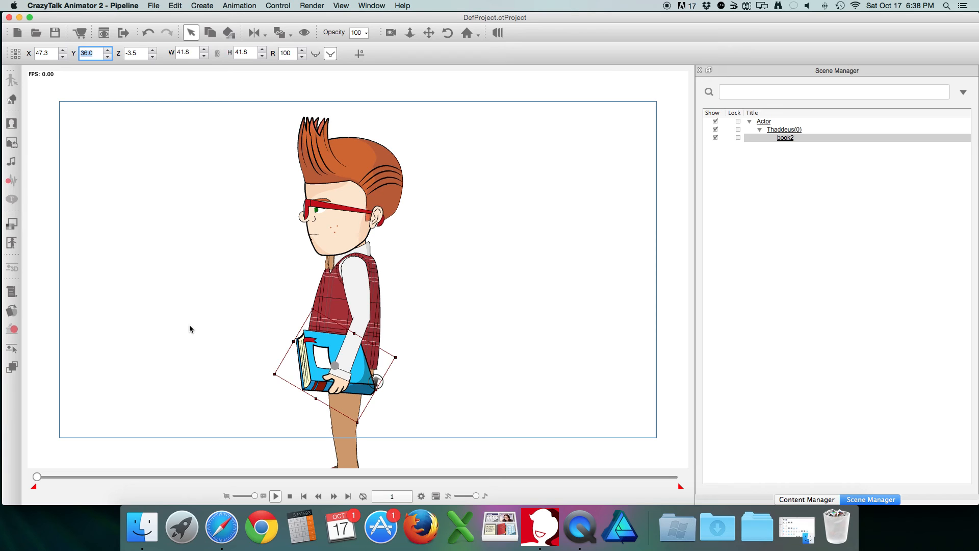
{"action": "left_click", "coordinate": [12, 348]}
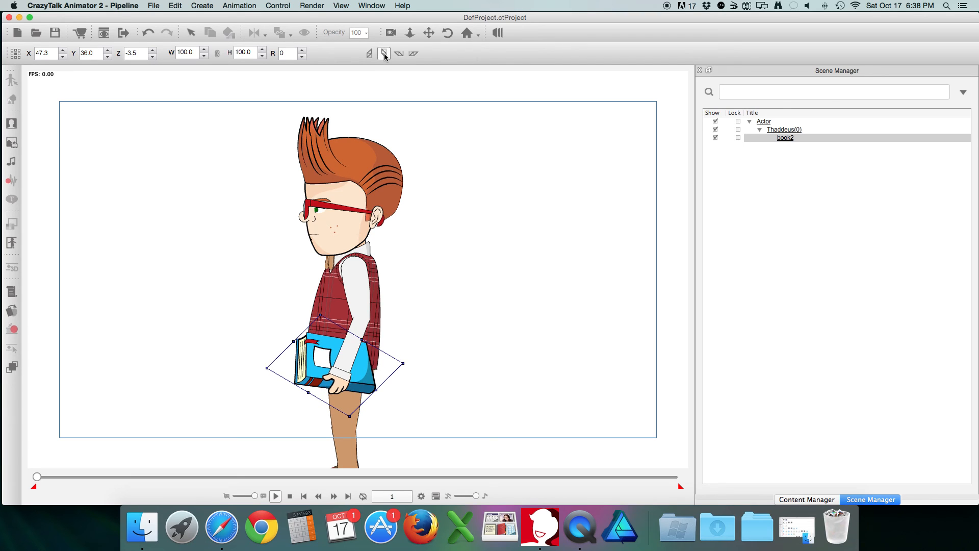
{"action": "left_click", "coordinate": [413, 53]}
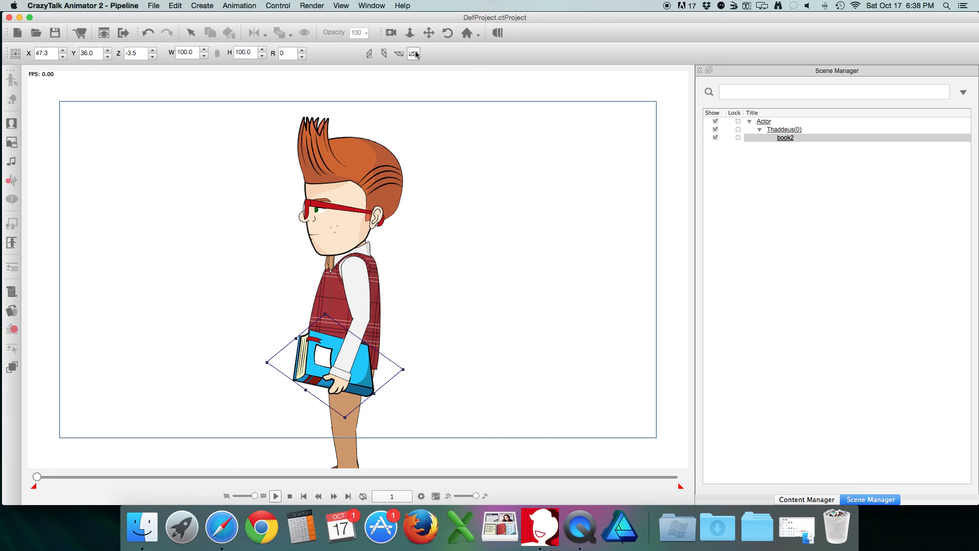
Apply the male Move motion from the Motion > 3D > 01_Move templates to Thaddeus
{"action": "left_click", "coordinate": [699, 70]}
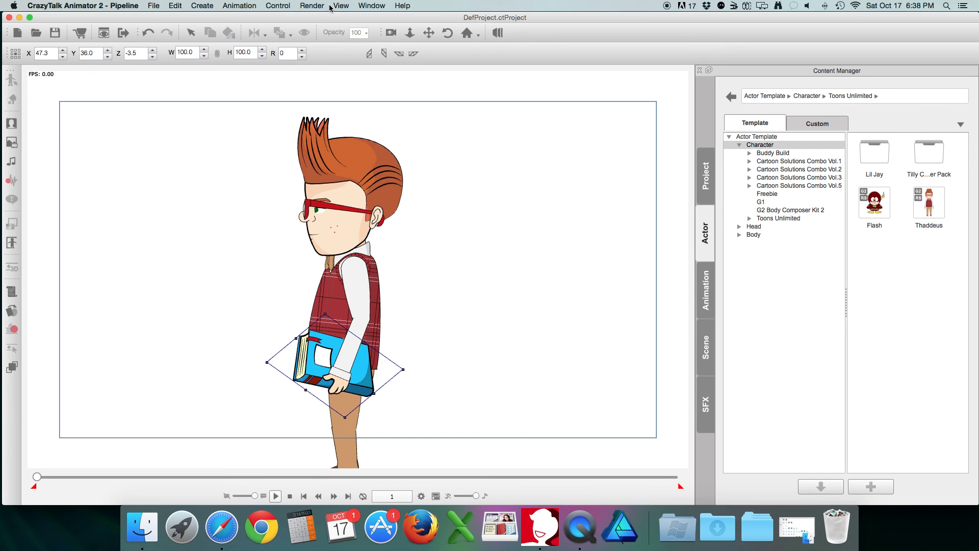
{"action": "left_click", "coordinate": [371, 6]}
{"action": "left_click", "coordinate": [408, 133]}
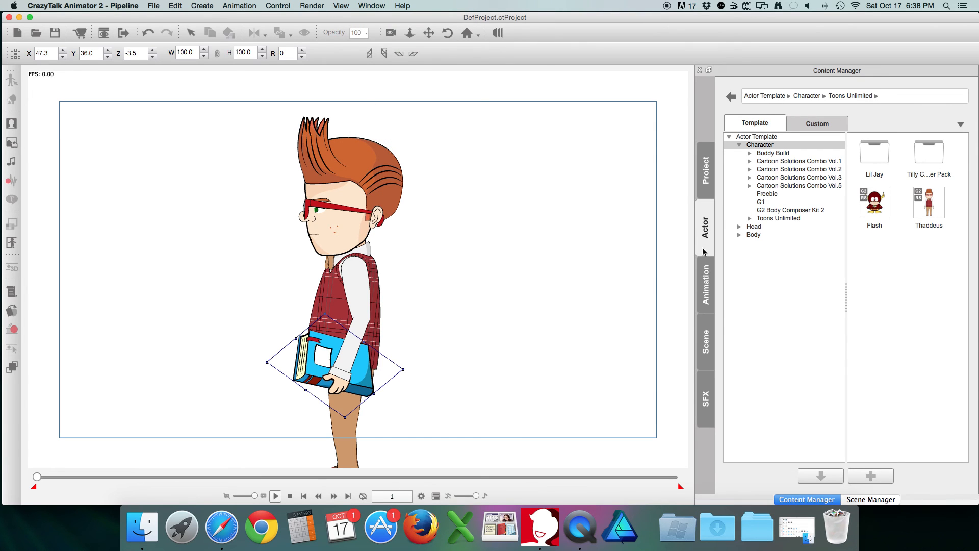
{"action": "left_click", "coordinate": [701, 289]}
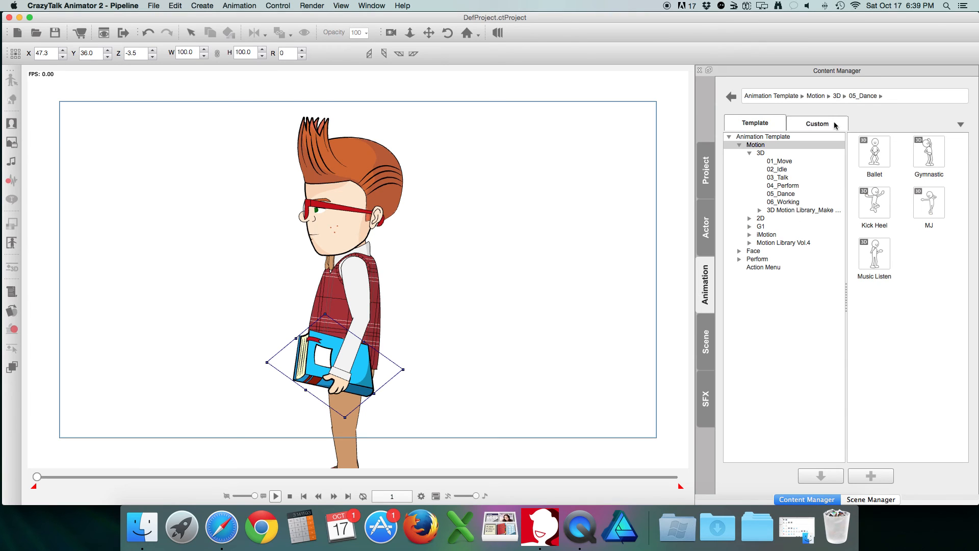
{"action": "left_click", "coordinate": [779, 162]}
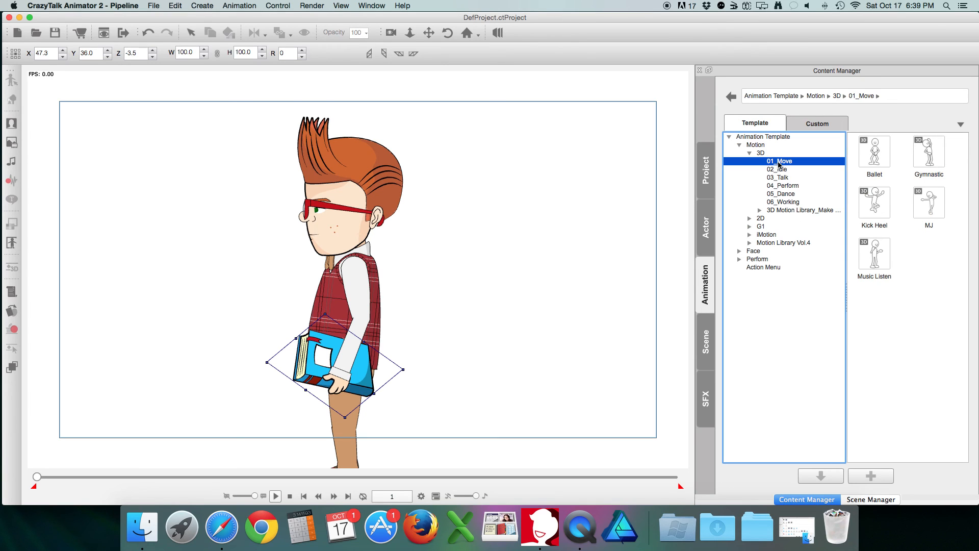
{"action": "left_click", "coordinate": [310, 164]}
{"action": "left_click", "coordinate": [927, 143]}
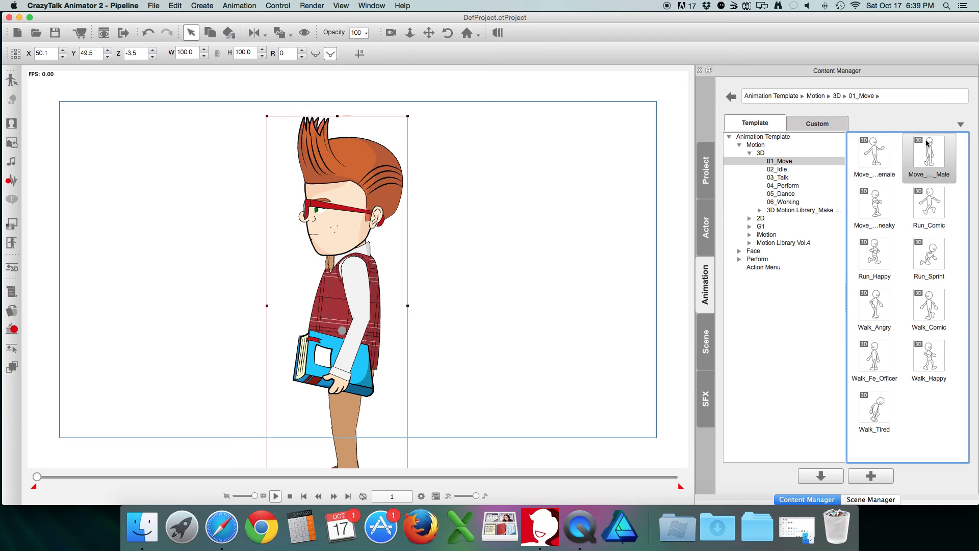
{"action": "double_click", "coordinate": [927, 143]}
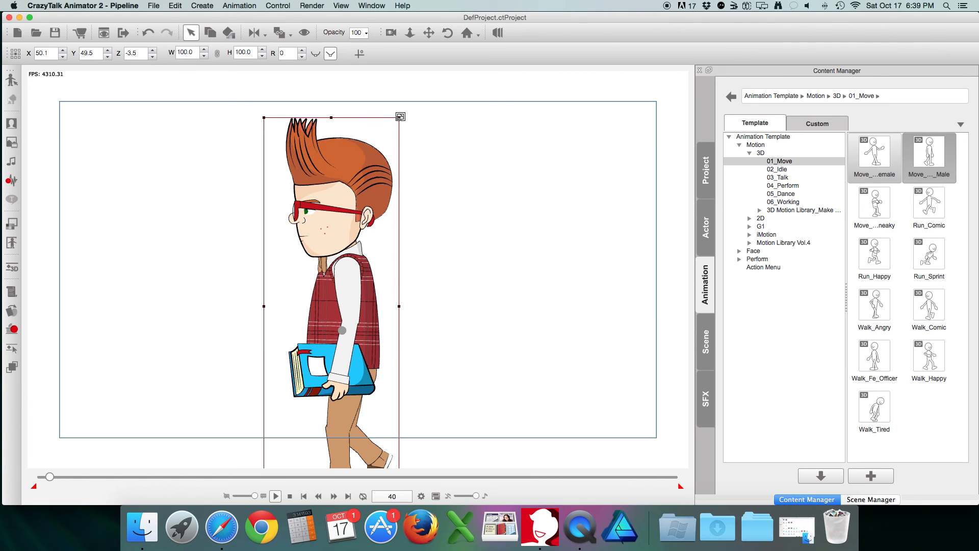
Scale Thaddeus down and reposition him so his full body fits inside the camera frame, then deselect him
{"action": "left_click_drag", "start_coordinate": [399, 119], "coordinate": [386, 169]}
{"action": "left_click_drag", "start_coordinate": [350, 218], "coordinate": [357, 203]}
{"action": "left_click", "coordinate": [614, 187]}
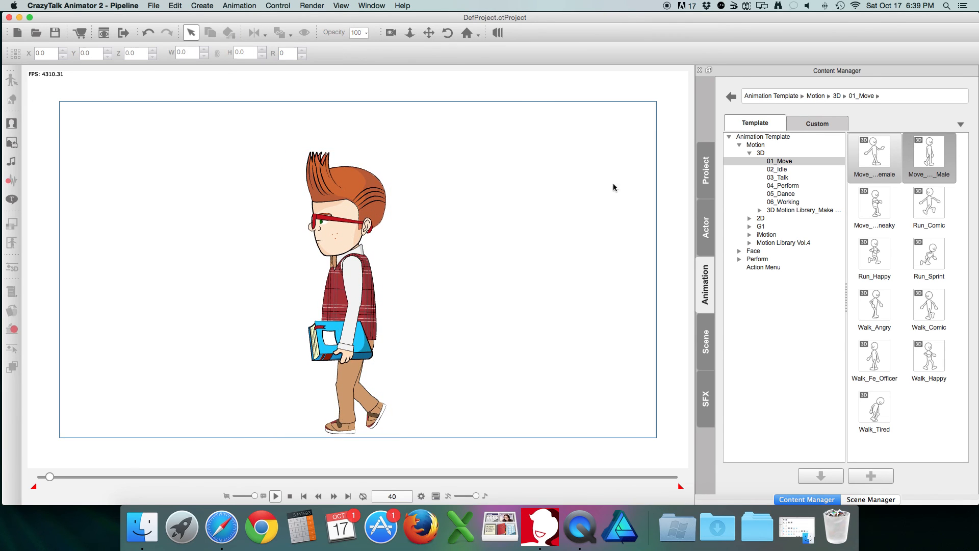
Browse the Buddy Plaza prop templates for a school setting, and look through the School Hallway props
{"action": "left_click", "coordinate": [708, 228]}
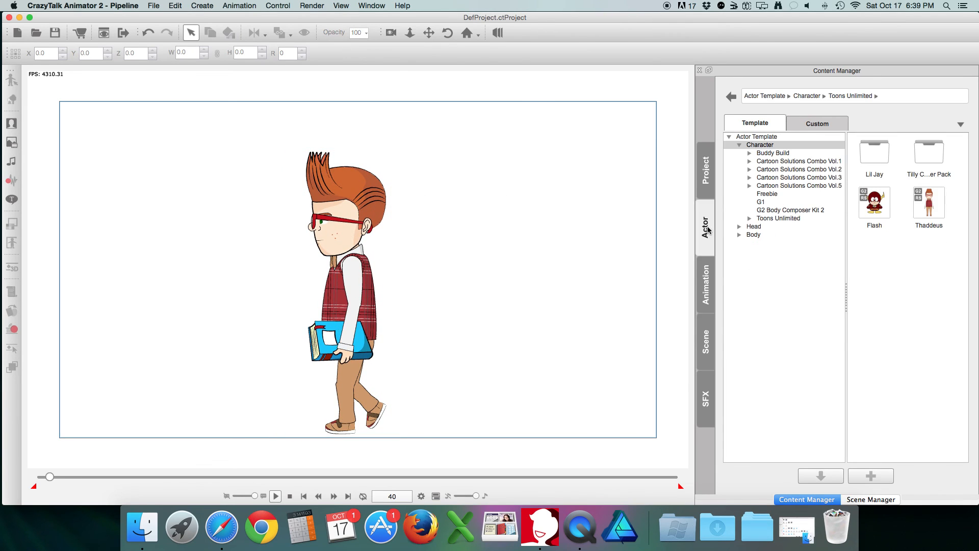
{"action": "left_click", "coordinate": [699, 350]}
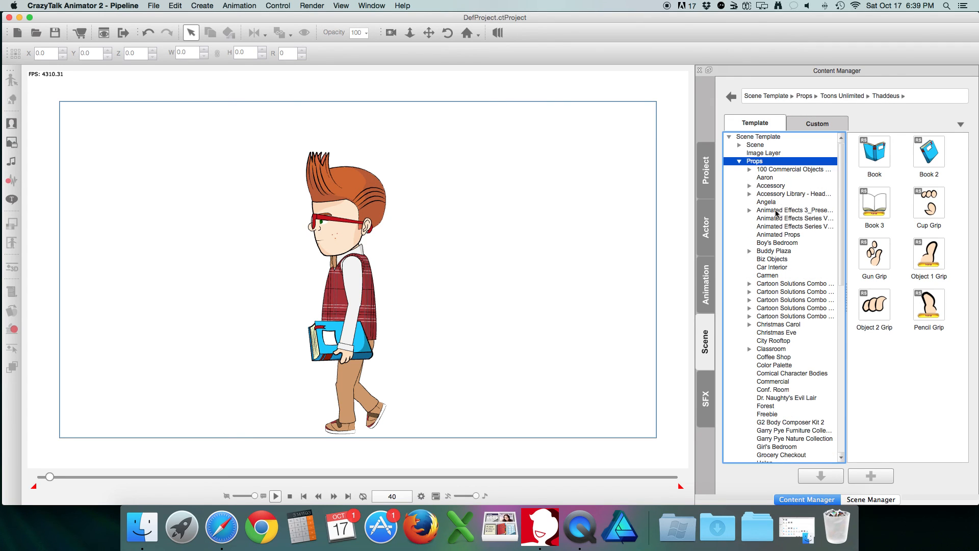
{"action": "left_click", "coordinate": [775, 251]}
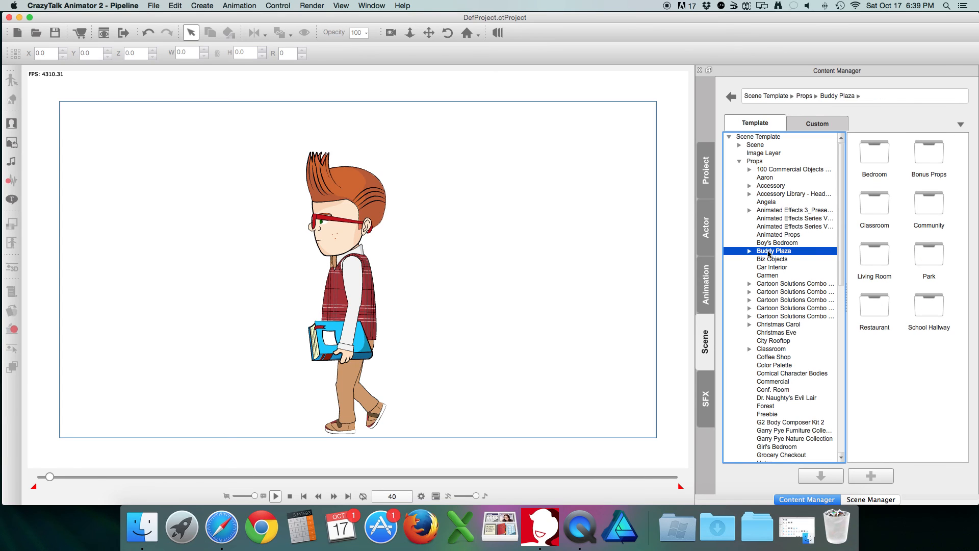
{"action": "left_click", "coordinate": [881, 204]}
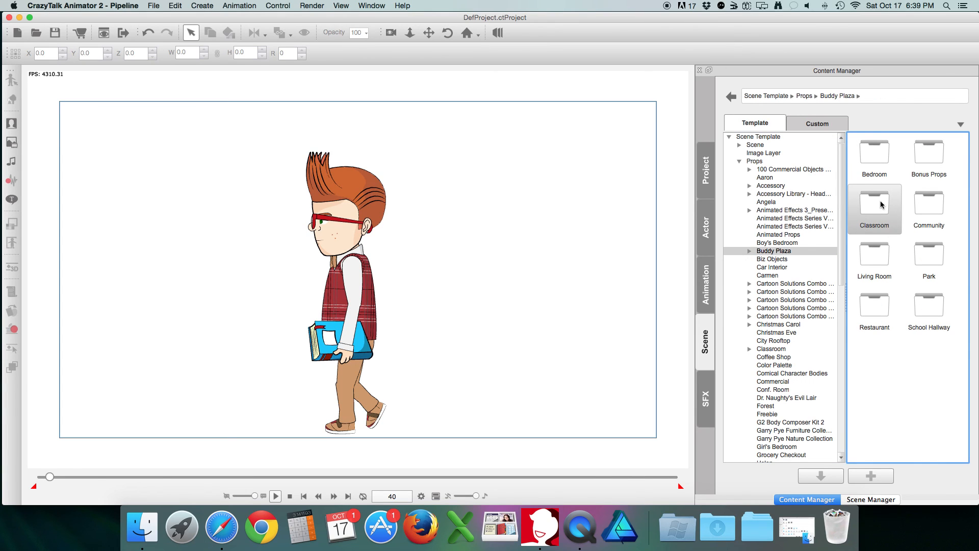
{"action": "key", "text": "Up"}
{"action": "key", "text": "Right"}
{"action": "key", "text": "Down"}
{"action": "key", "text": "Down"}
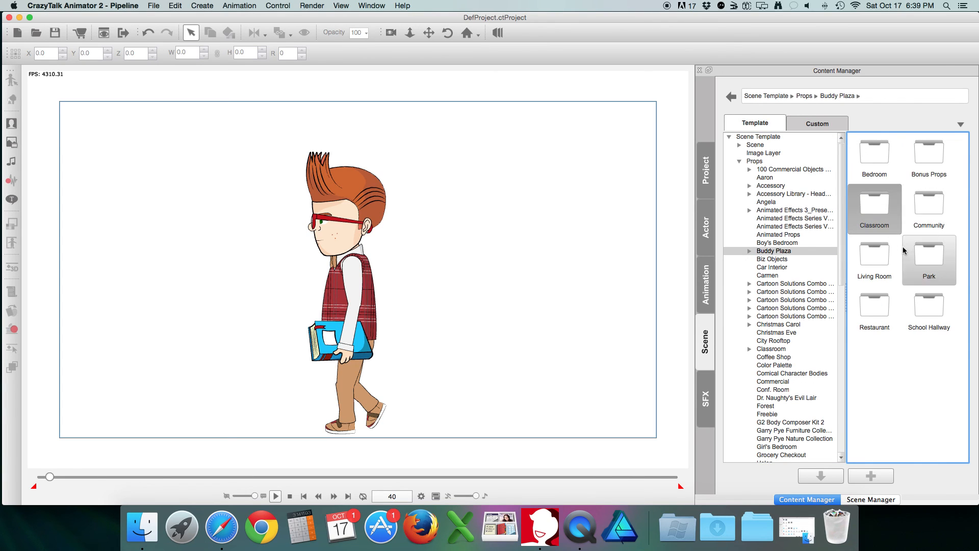
{"action": "key", "text": "Left"}
{"action": "key", "text": "Up"}
{"action": "double_click", "coordinate": [932, 308]}
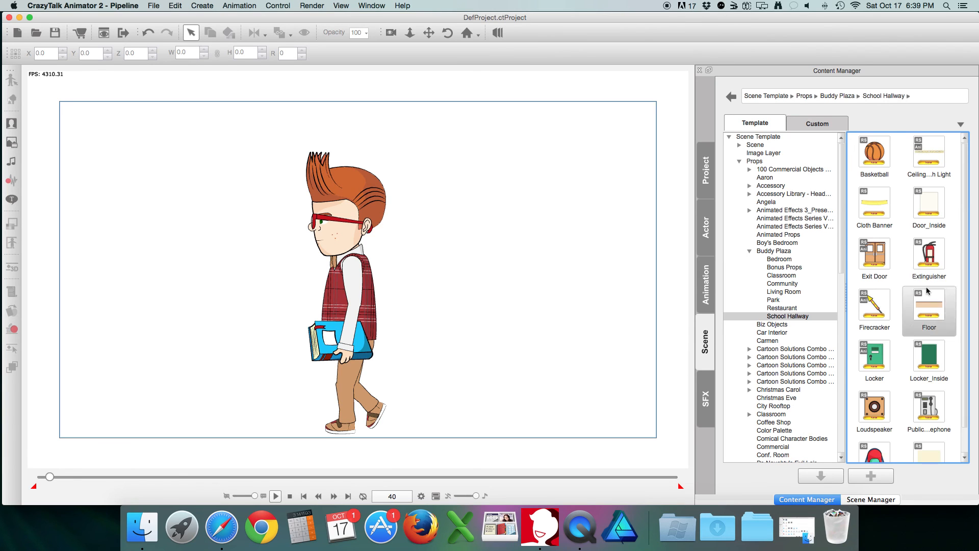
Add the School Hallway scene from the Buddy Plaza scene templates as the background behind Thaddeus
{"action": "left_click", "coordinate": [752, 152]}
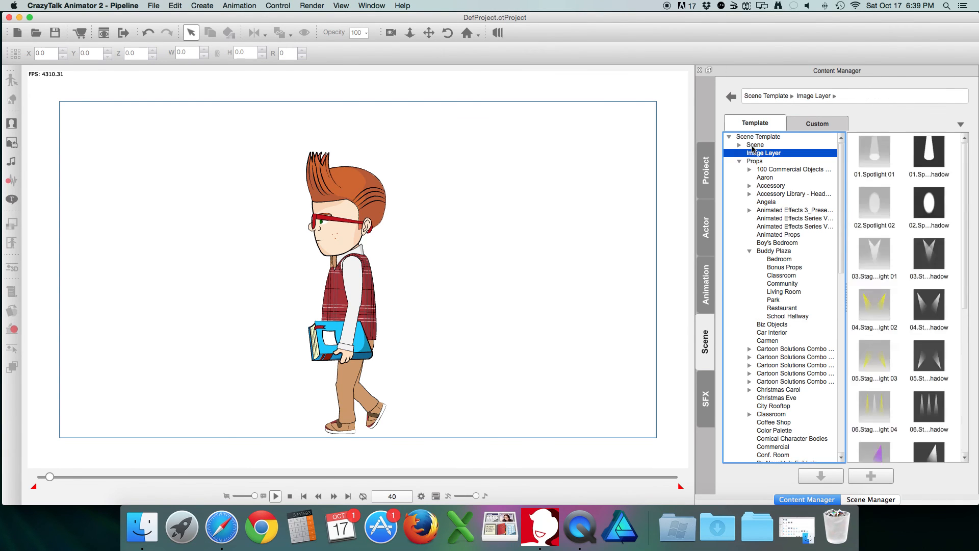
{"action": "left_click", "coordinate": [756, 144]}
{"action": "double_click", "coordinate": [870, 162]}
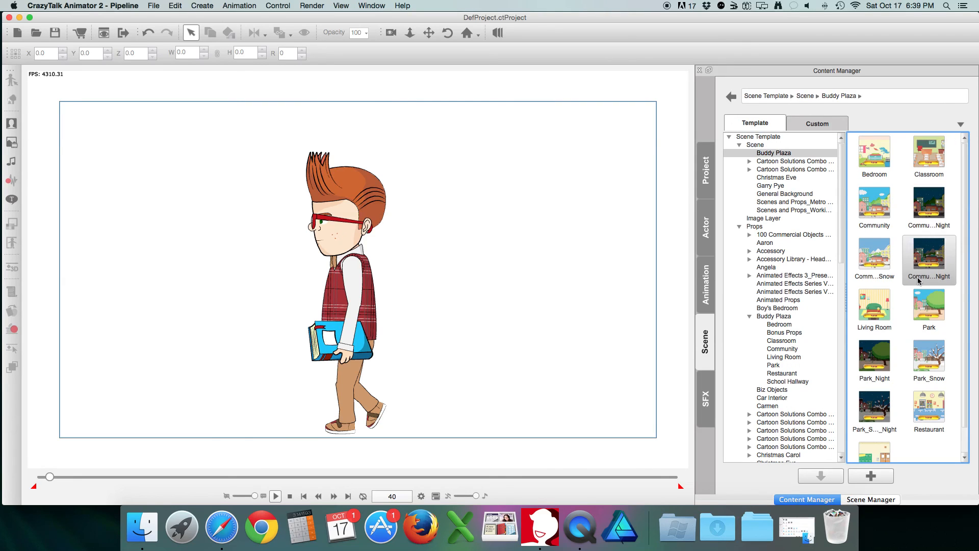
{"action": "scroll", "coordinate": [916, 277], "scroll_direction": "down", "scroll_amount": 2}
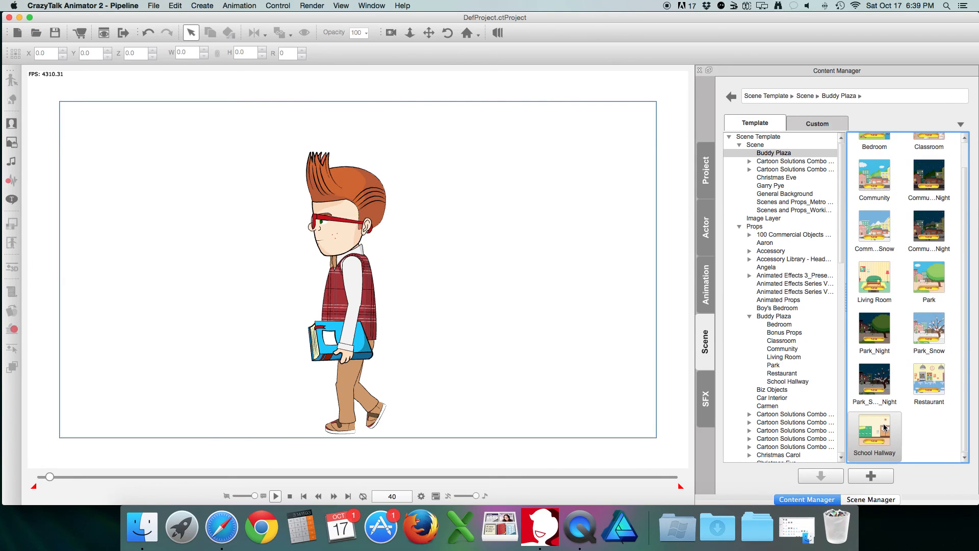
{"action": "left_click_drag", "start_coordinate": [883, 427], "coordinate": [455, 244]}
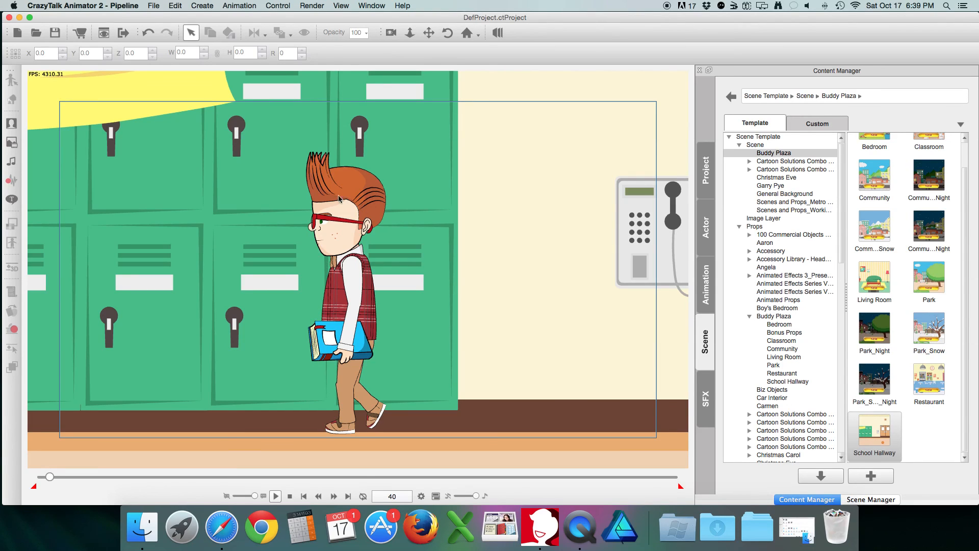
At the first frame, place Thaddeus on the hallway floor in front of the pay phone, at about X 162.5, Y 29.1
{"action": "left_click", "coordinate": [429, 33]}
{"action": "scroll", "coordinate": [484, 198], "scroll_direction": "down", "scroll_amount": 5}
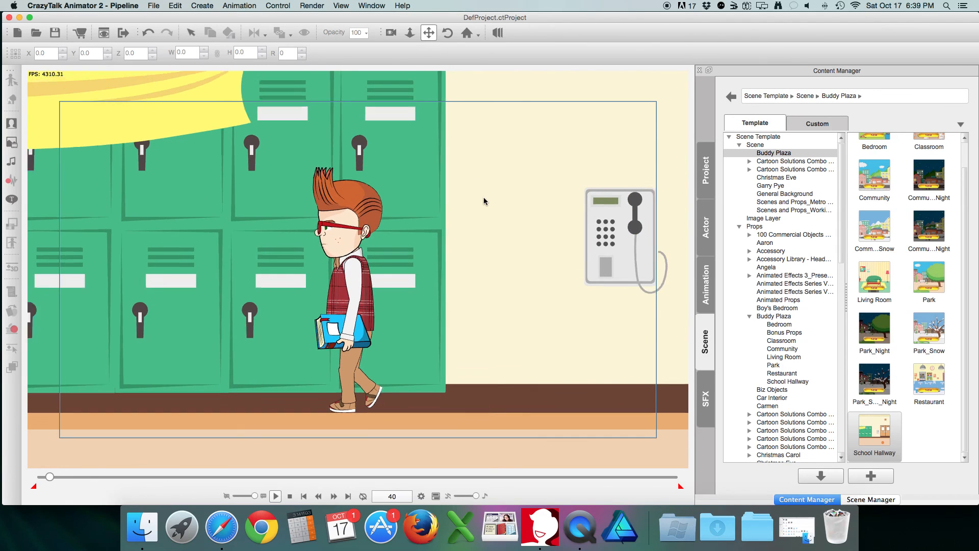
{"action": "scroll", "coordinate": [483, 198], "scroll_direction": "down", "scroll_amount": 3}
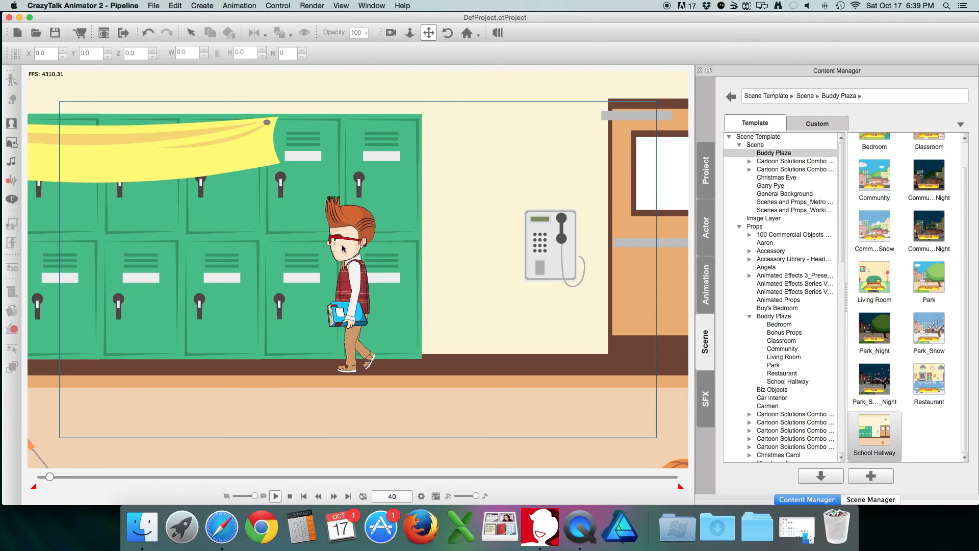
{"action": "key", "text": "q"}
{"action": "left_click", "coordinate": [345, 255]}
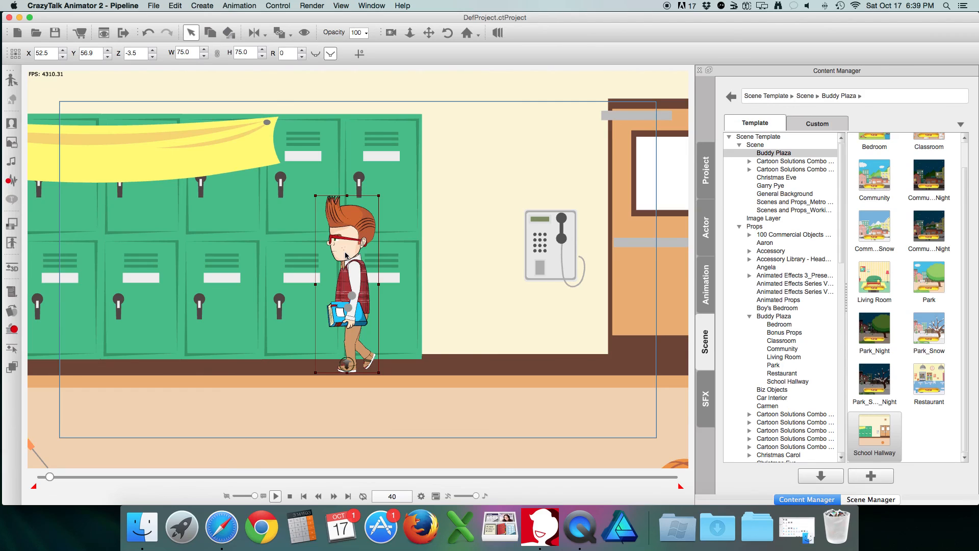
{"action": "right_click", "coordinate": [350, 278]}
{"action": "left_click", "coordinate": [315, 459]}
{"action": "left_click", "coordinate": [304, 496]}
{"action": "left_click_drag", "start_coordinate": [351, 261], "coordinate": [565, 312]}
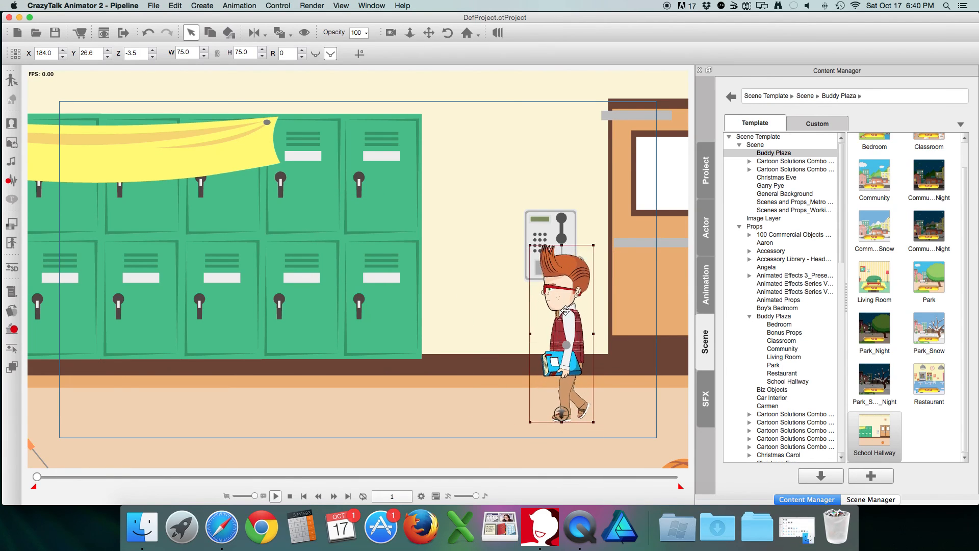
{"action": "left_click_drag", "start_coordinate": [541, 391], "coordinate": [494, 494]}
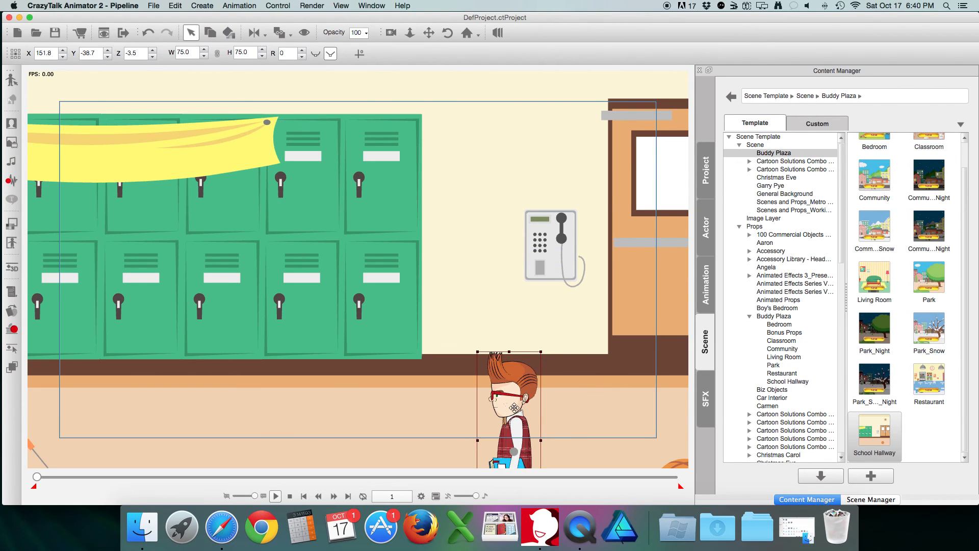
{"action": "left_click_drag", "start_coordinate": [530, 382], "coordinate": [542, 276]}
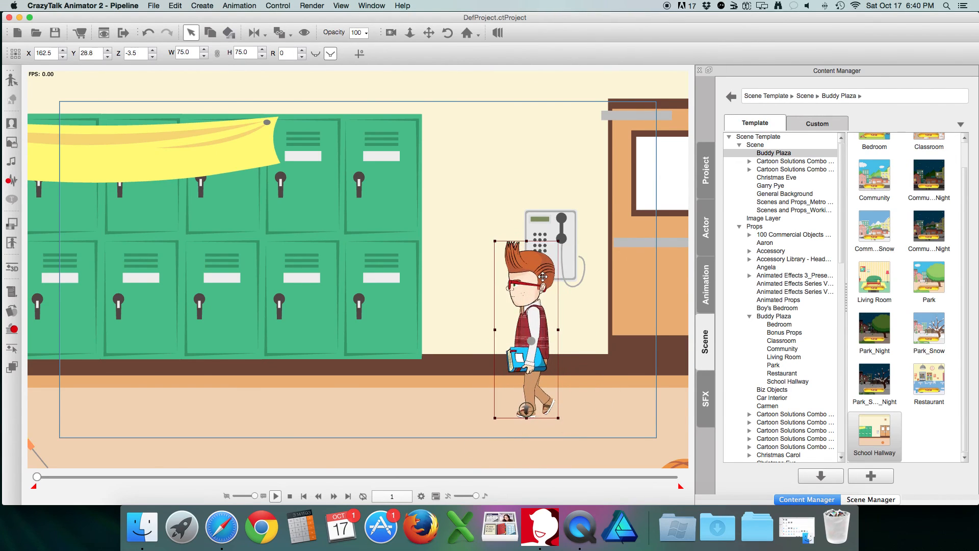
Apply the male Move motion from the 01_Move templates to Thaddeus and play the walk from the first frame
{"action": "left_click", "coordinate": [706, 224]}
{"action": "left_click", "coordinate": [706, 266]}
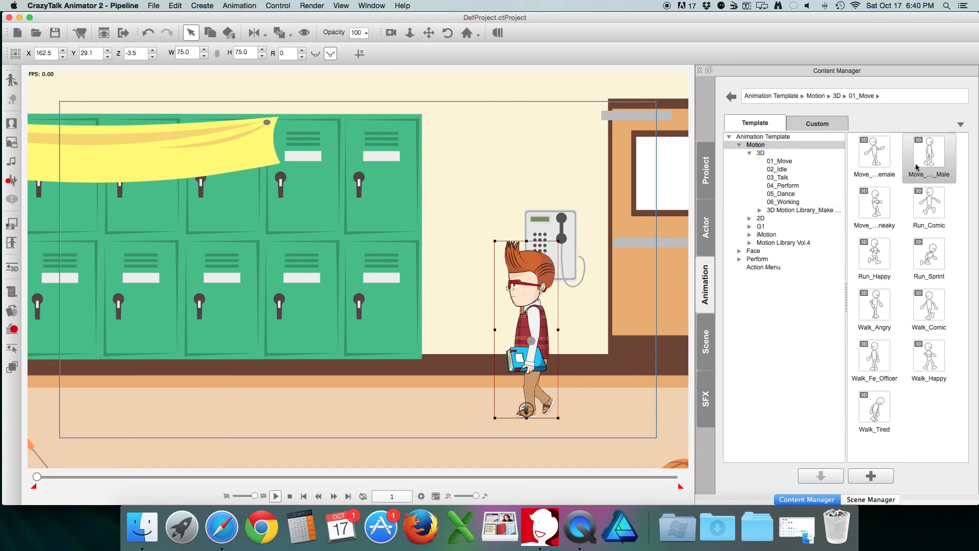
{"action": "double_click", "coordinate": [924, 150]}
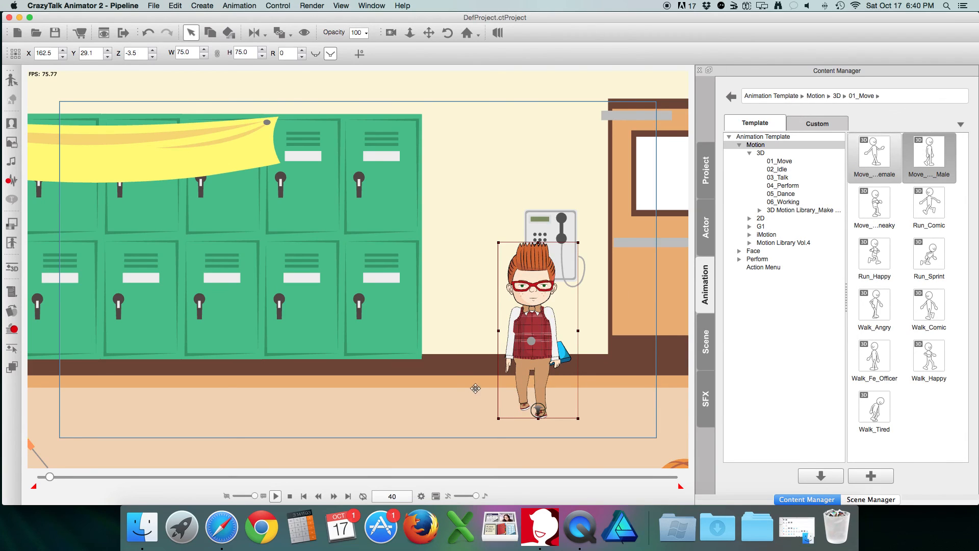
{"action": "left_click", "coordinate": [304, 496]}
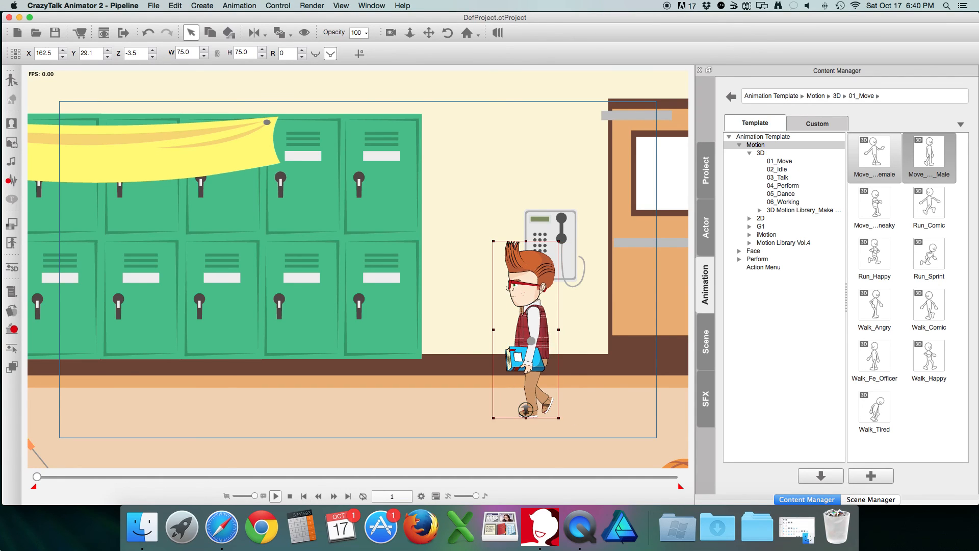
{"action": "left_click", "coordinate": [276, 496]}
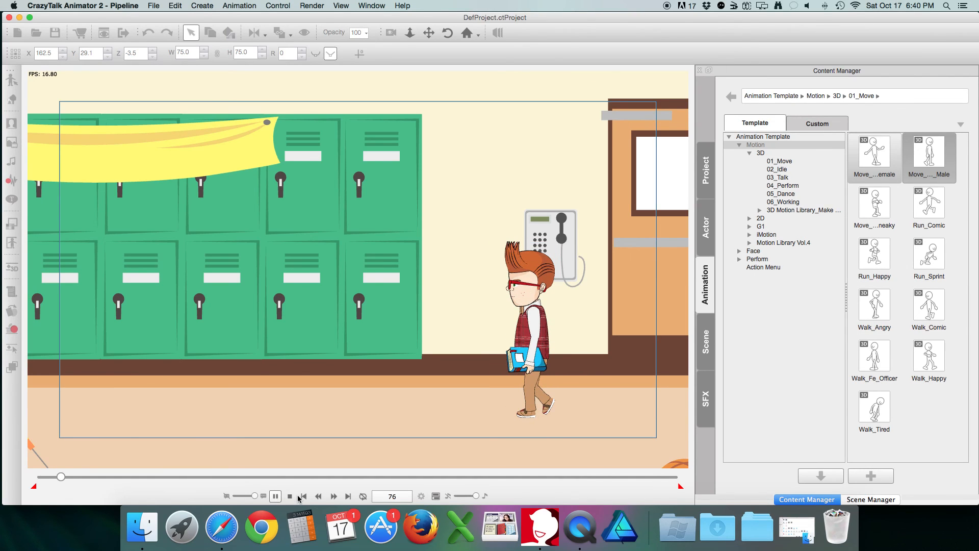
{"action": "left_click", "coordinate": [291, 497]}
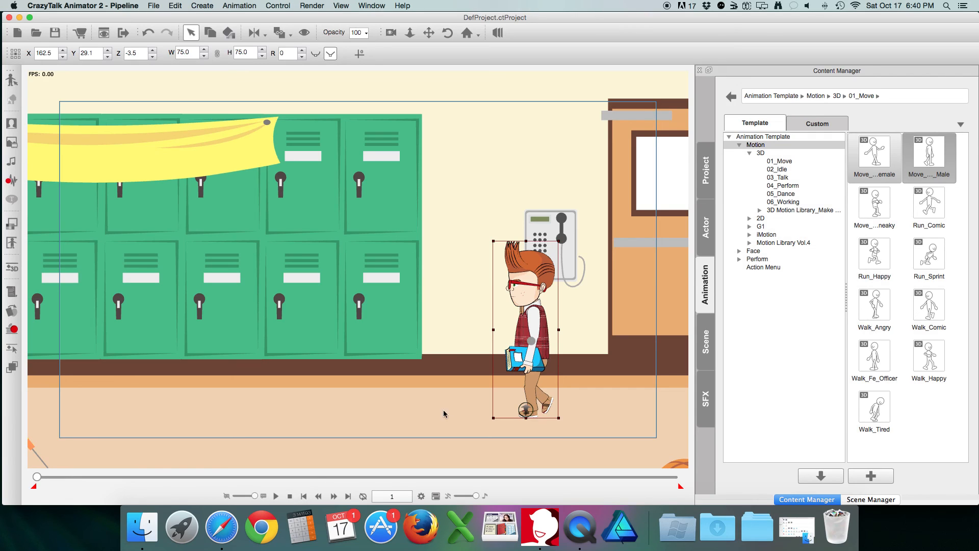
Move Thaddeus beside the lockers at X 118.4, Y 26.3, and advance through his walk cycle to frame 20
{"action": "left_click_drag", "start_coordinate": [422, 330], "coordinate": [464, 330]}
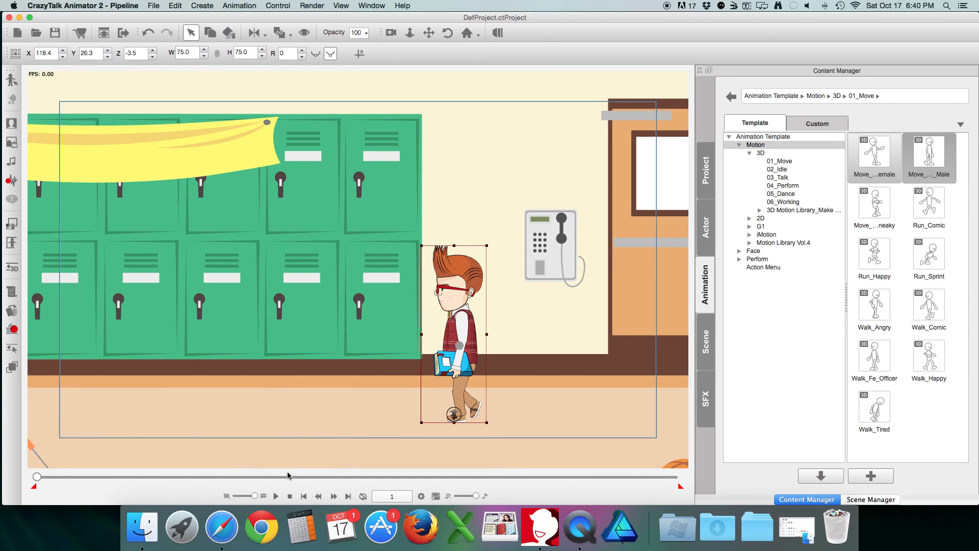
{"action": "left_click", "coordinate": [334, 496]}
{"action": "left_click", "coordinate": [334, 496]}
{"action": "left_click", "coordinate": [334, 496]}
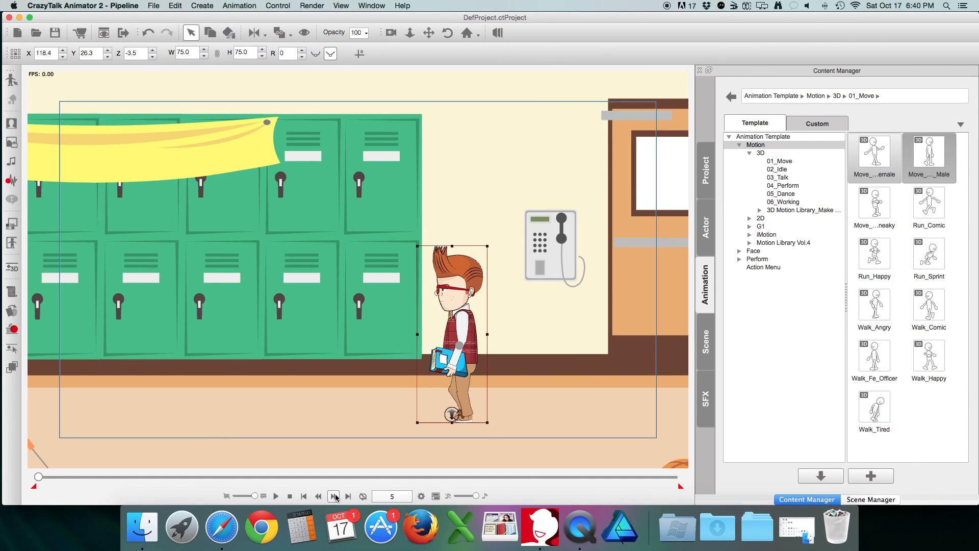
{"action": "left_click", "coordinate": [334, 496]}
{"action": "left_click", "coordinate": [334, 496]}
{"action": "left_click", "coordinate": [334, 496]}
{"action": "left_click", "coordinate": [334, 496]}
{"action": "left_click", "coordinate": [334, 496]}
{"action": "left_click", "coordinate": [334, 497]}
{"action": "left_click", "coordinate": [334, 496]}
{"action": "left_click", "coordinate": [334, 496]}
{"action": "left_click", "coordinate": [334, 497]}
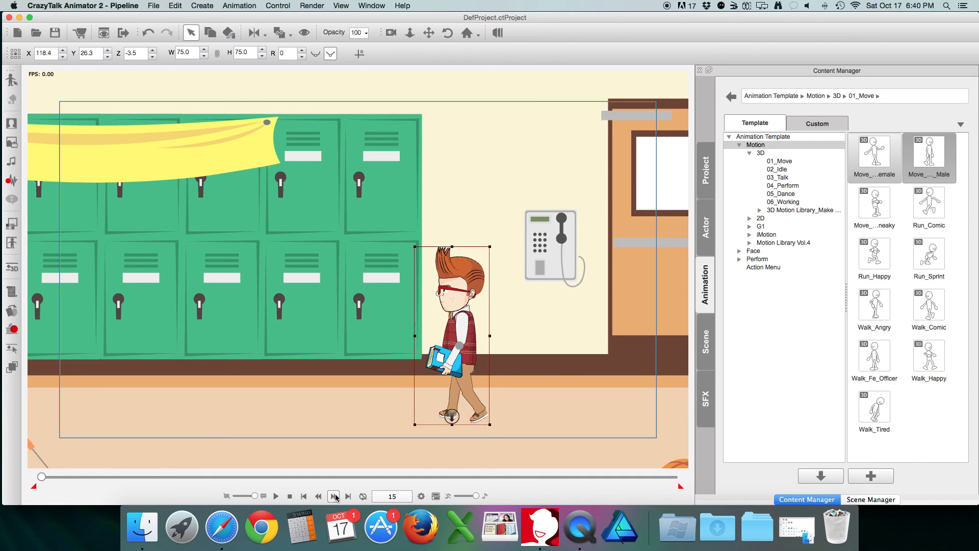
{"action": "left_click", "coordinate": [334, 496]}
{"action": "left_click", "coordinate": [334, 496]}
{"action": "left_click", "coordinate": [334, 496]}
{"action": "left_click", "coordinate": [334, 496]}
{"action": "left_click", "coordinate": [334, 496]}
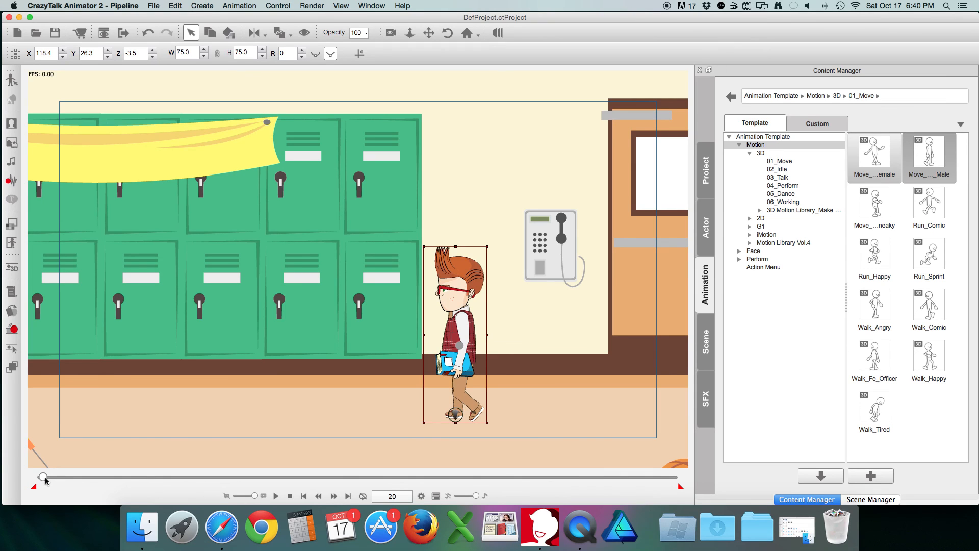
At frame 48, move Thaddeus horizontally to X 85.0 in front of the last locker, and play the walk from the start
{"action": "left_click_drag", "start_coordinate": [45, 478], "coordinate": [49, 481]}
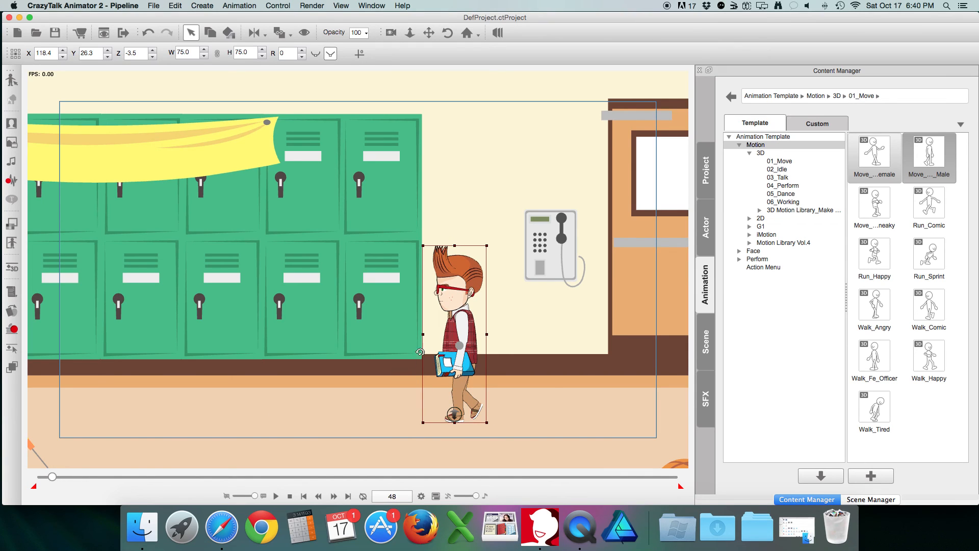
{"action": "left_click_drag", "start_coordinate": [457, 327], "coordinate": [403, 328]}
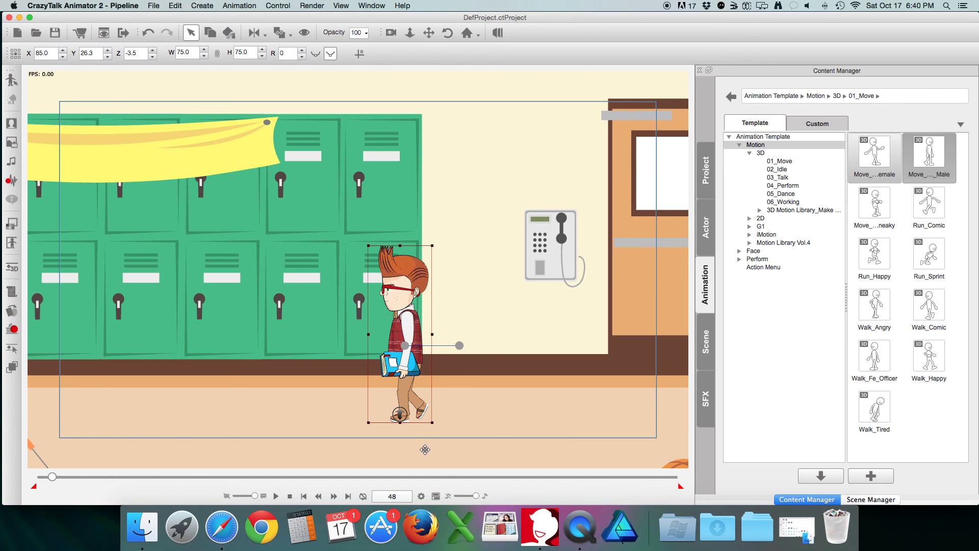
{"action": "left_click", "coordinate": [303, 496]}
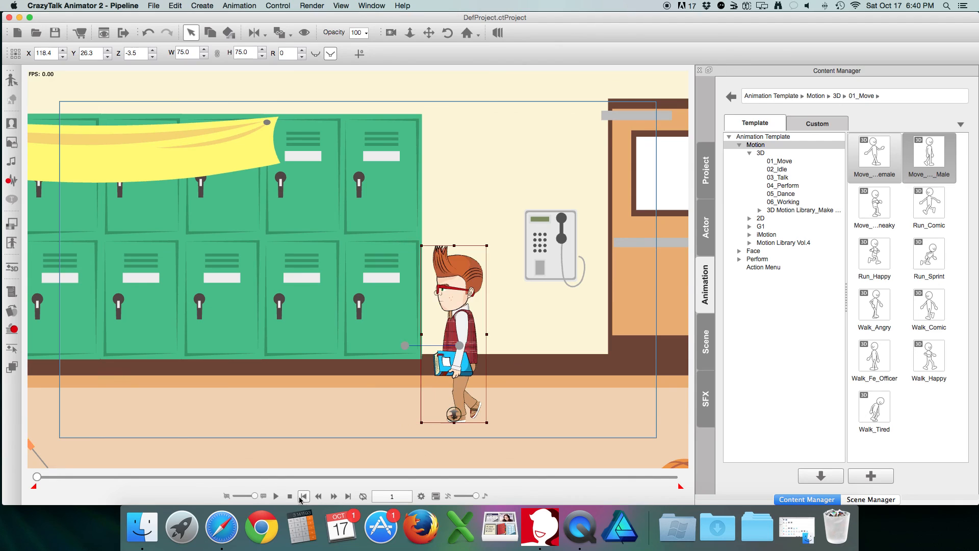
{"action": "left_click", "coordinate": [276, 496]}
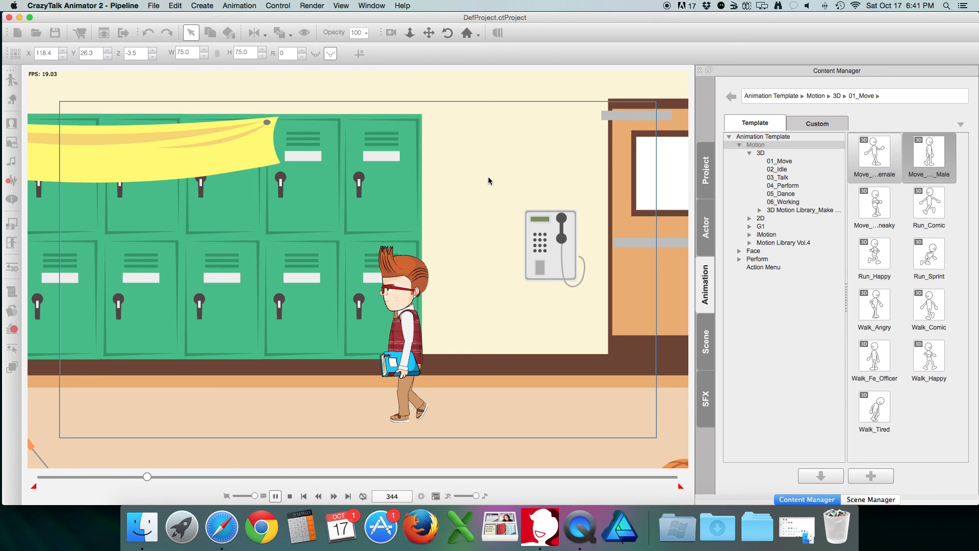
{"action": "left_click", "coordinate": [290, 496]}
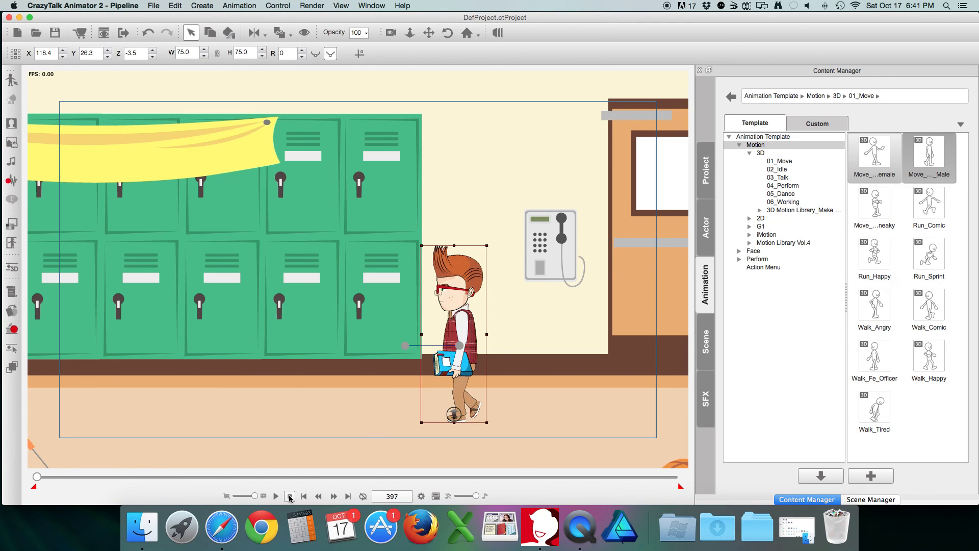